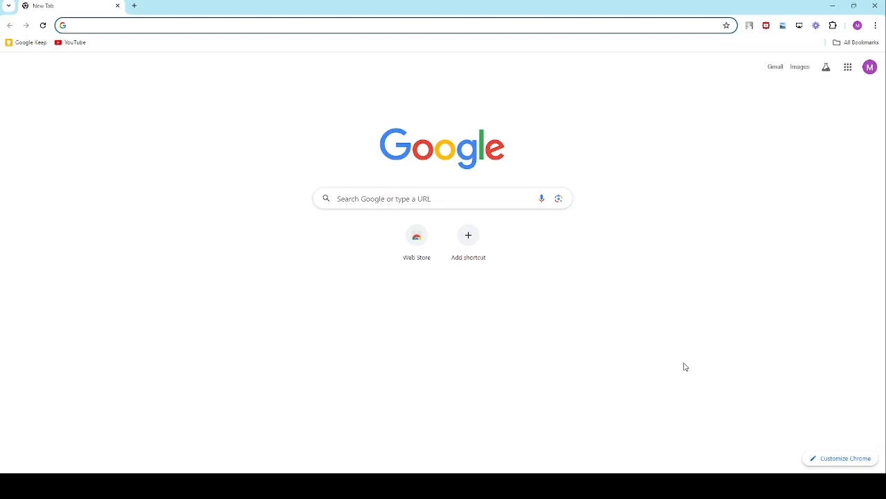
# Step: Search Google for "rx resume builder" and open the Reactive Resume website
pyautogui.click(563, 486)
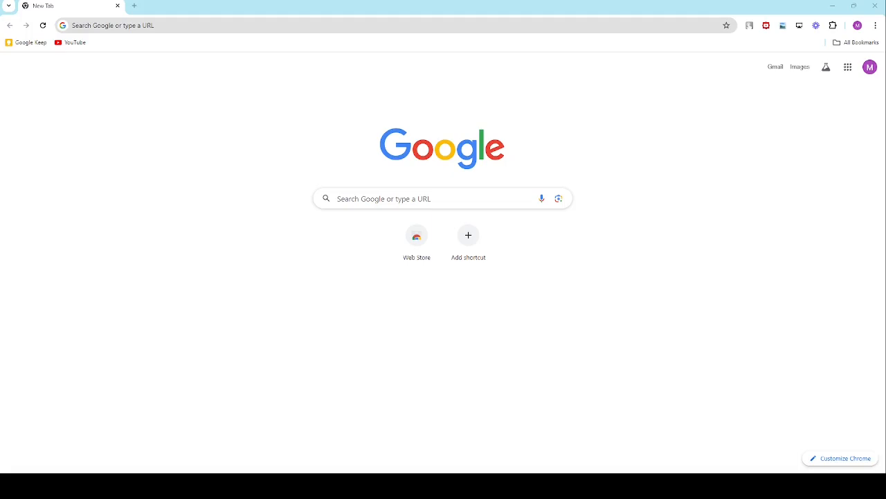
pyautogui.click(513, 486)
pyautogui.write('rx')
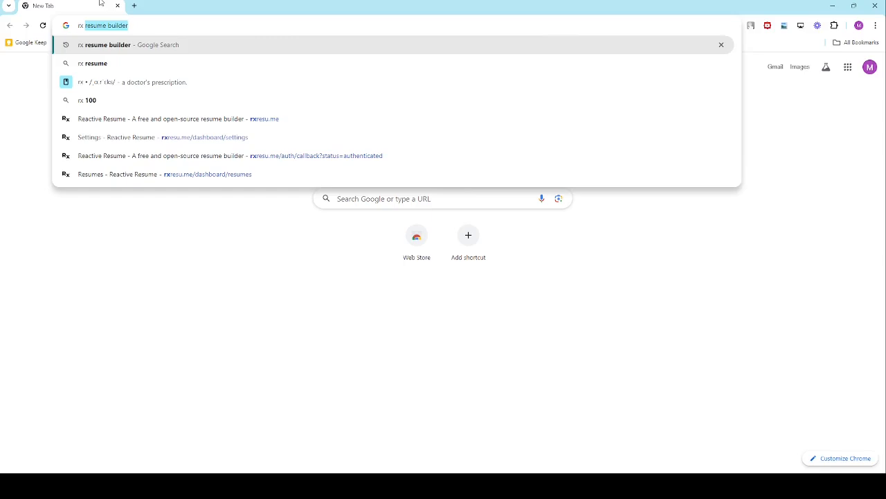
pyautogui.click(114, 45)
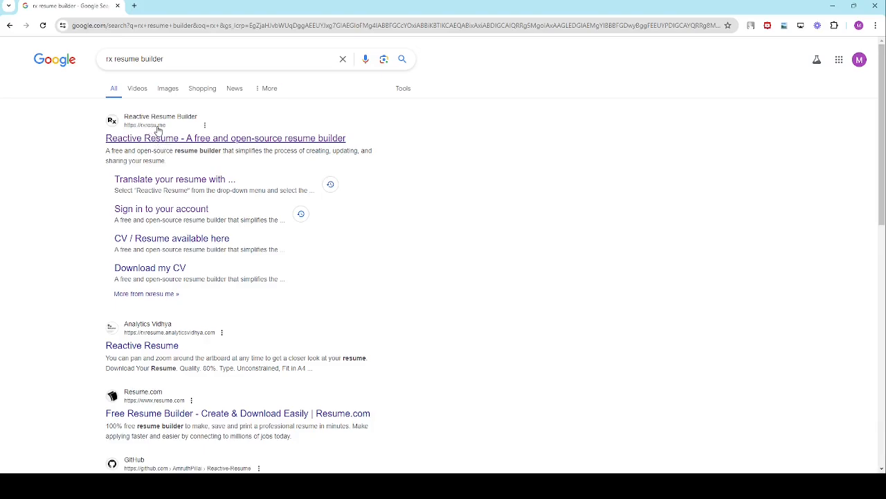
pyautogui.click(169, 142)
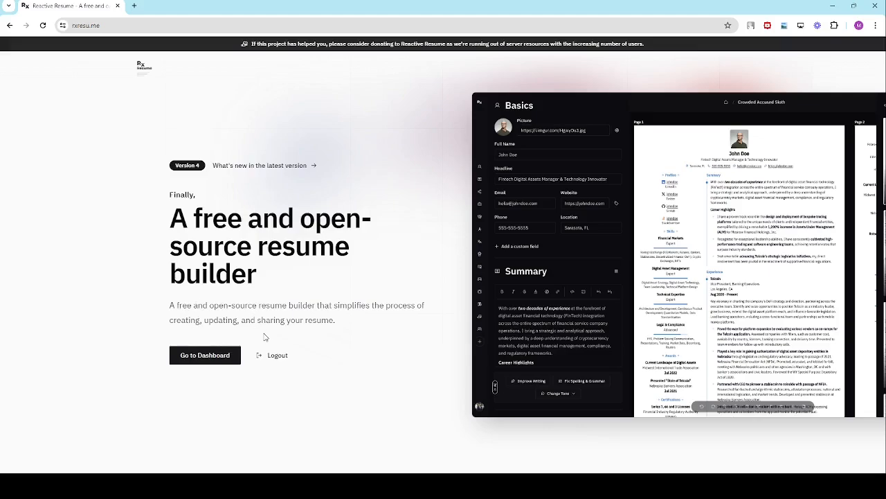
# Step: Log out of the current Reactive Resume session and sign back in with Google
pyautogui.click(272, 357)
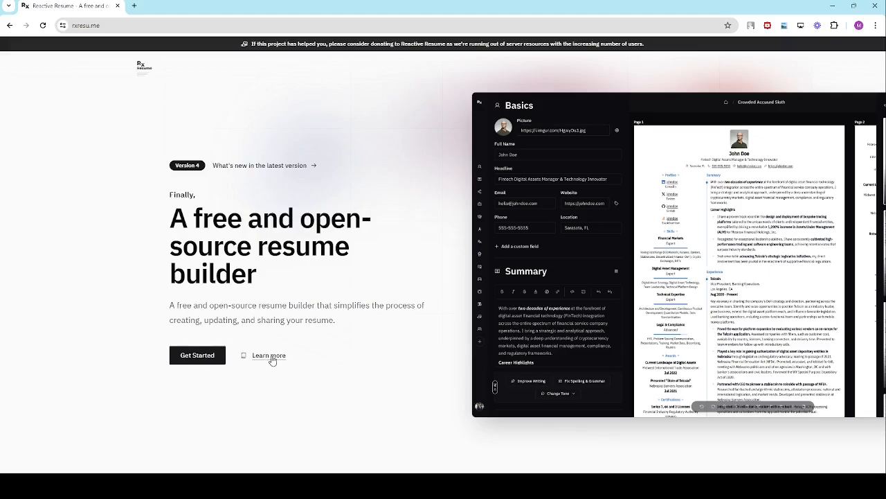
pyautogui.click(205, 358)
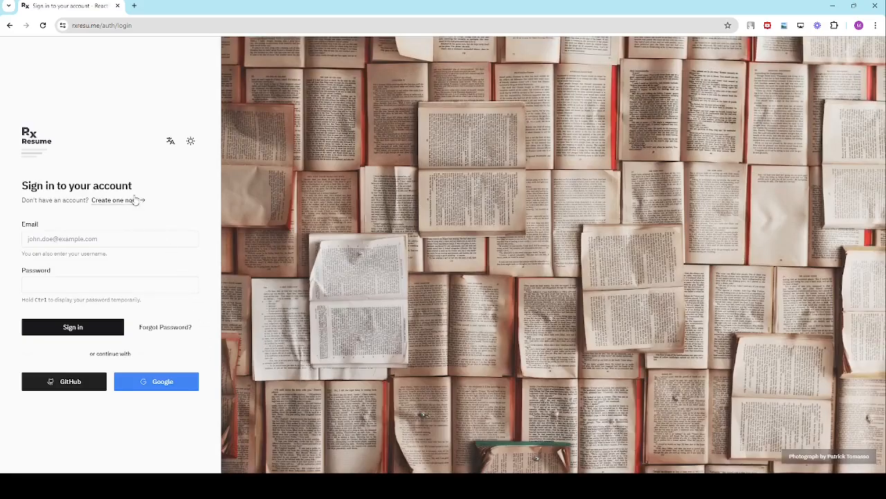
pyautogui.click(194, 146)
pyautogui.click(125, 238)
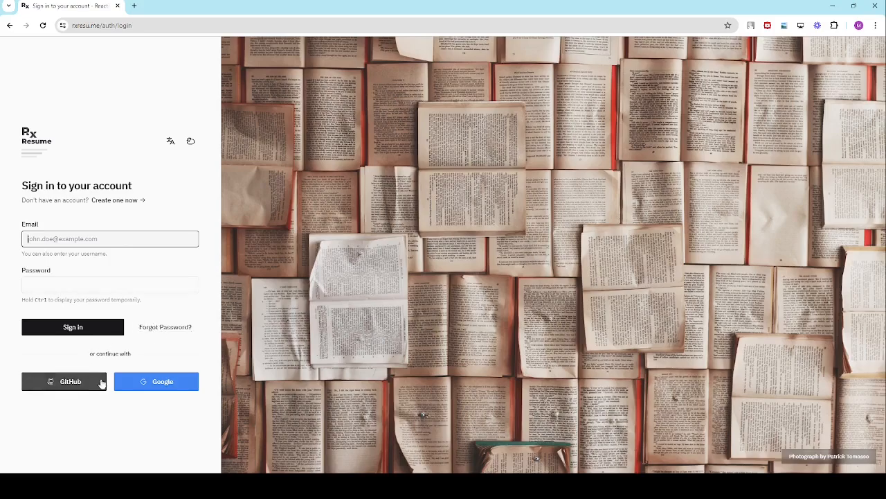
pyautogui.click(150, 384)
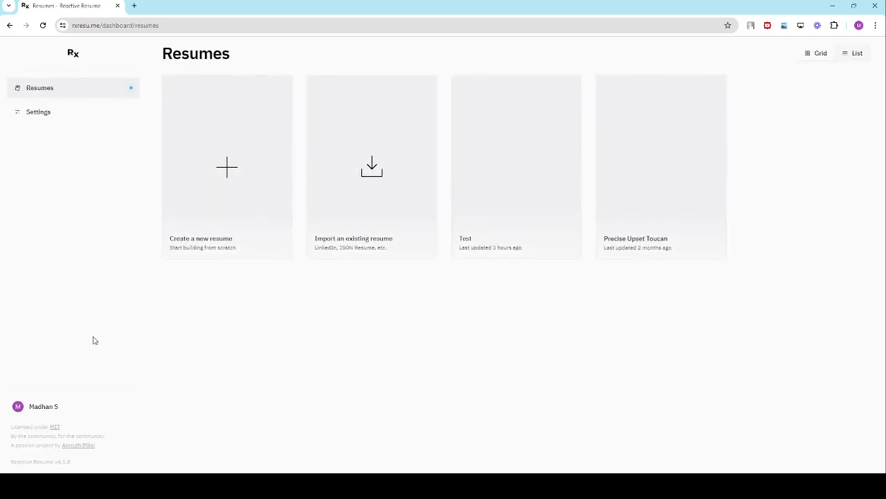
# Step: Look at the account options and preview the resumes in list layout, returning to the grid layout
pyautogui.click(32, 410)
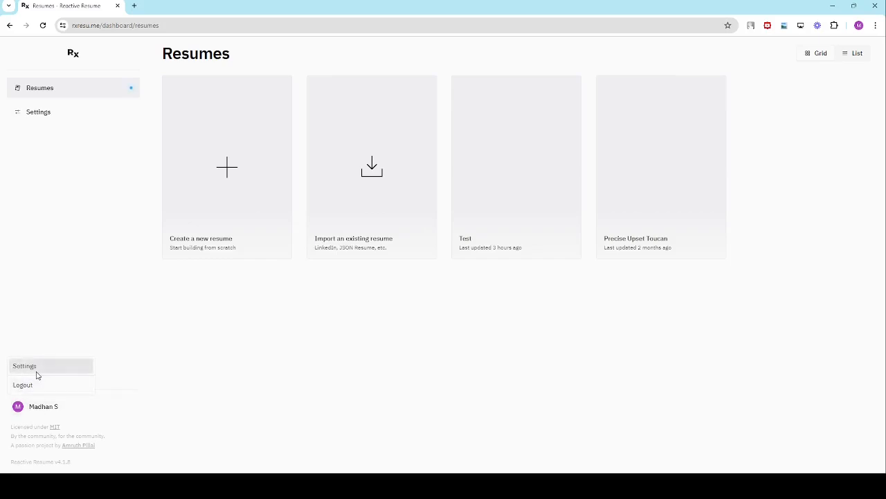
pyautogui.click(62, 166)
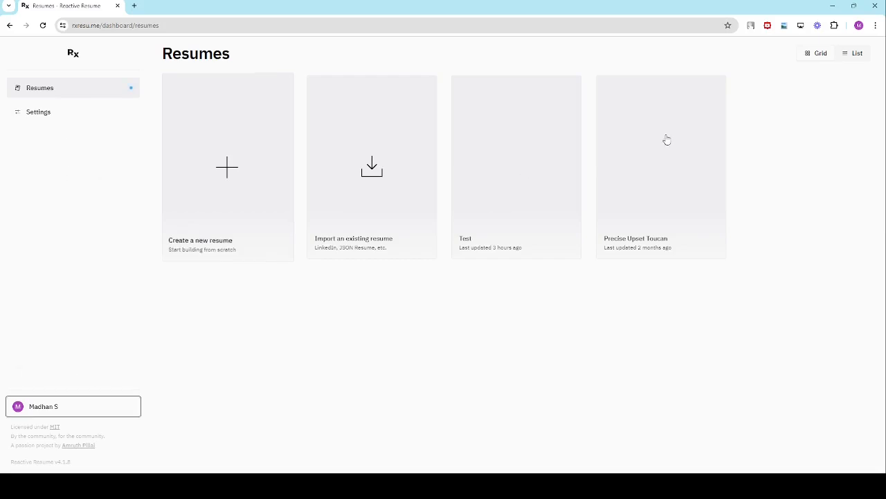
pyautogui.click(850, 55)
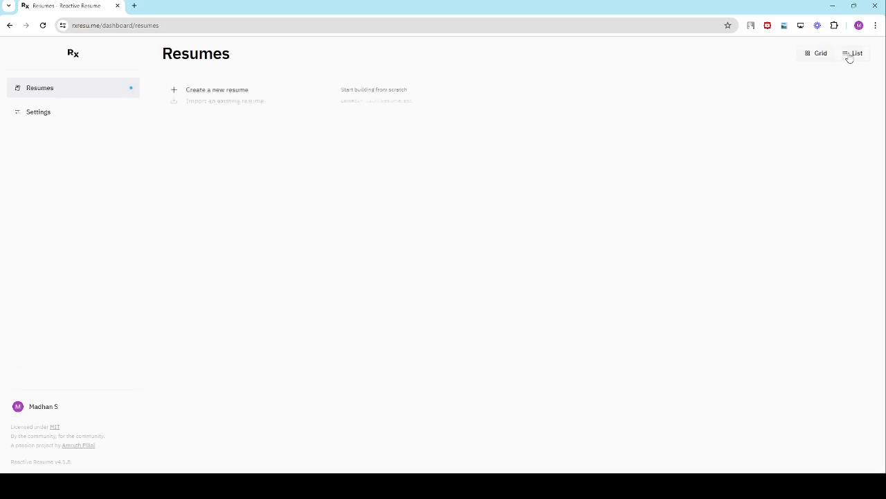
pyautogui.click(813, 56)
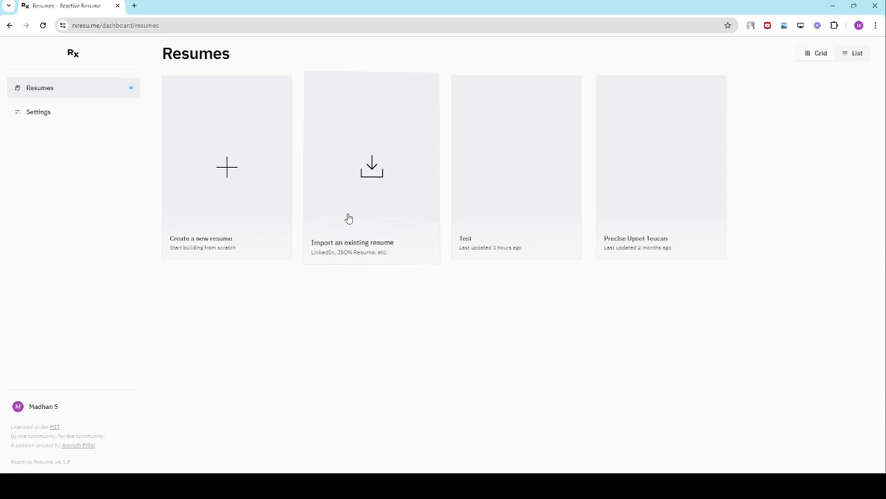
# Step: Open the Test resume, look through the available templates and return to the resumes dashboard
pyautogui.click(517, 193)
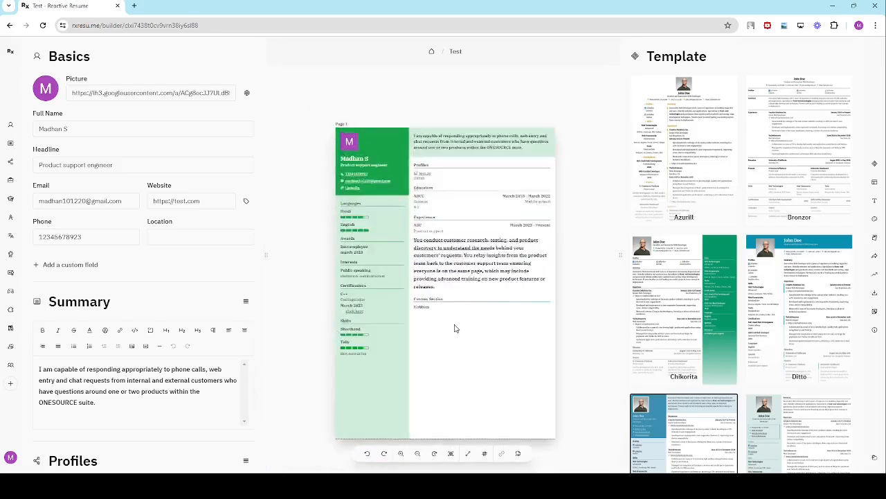
pyautogui.scroll(-6, 758, 265)
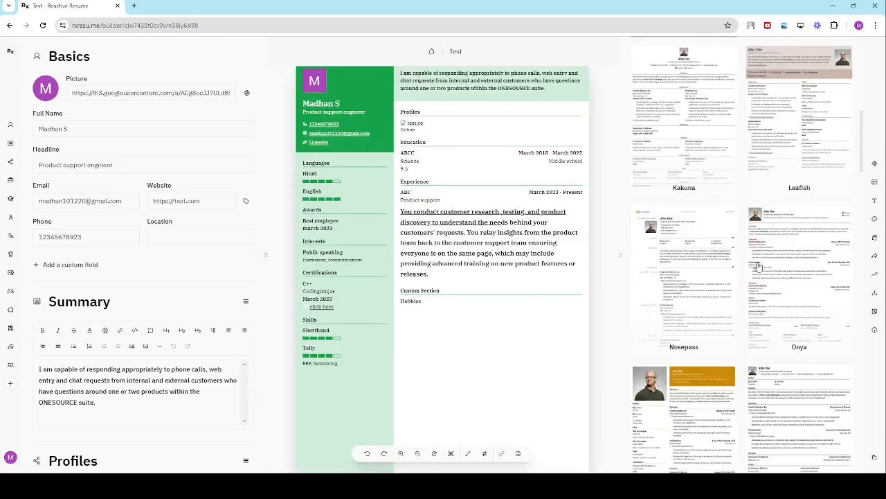
pyautogui.click(431, 51)
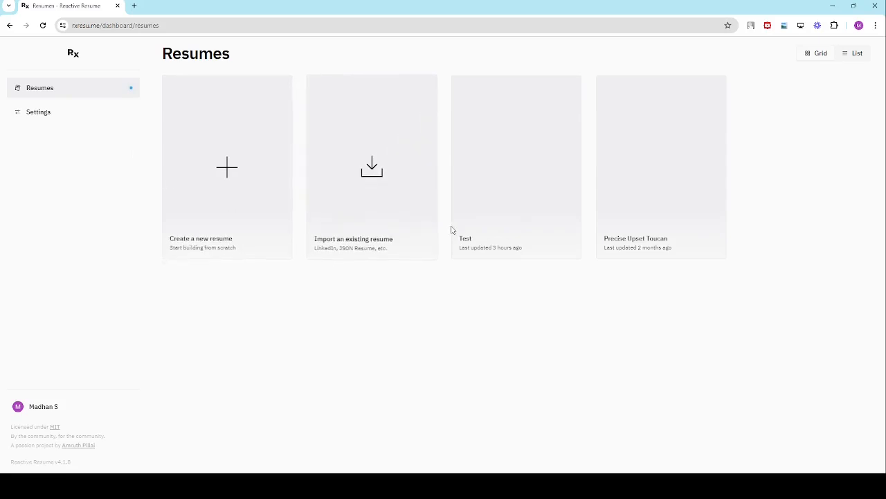
# Step: Open the settings and review the account, security and profile sections
pyautogui.click(43, 114)
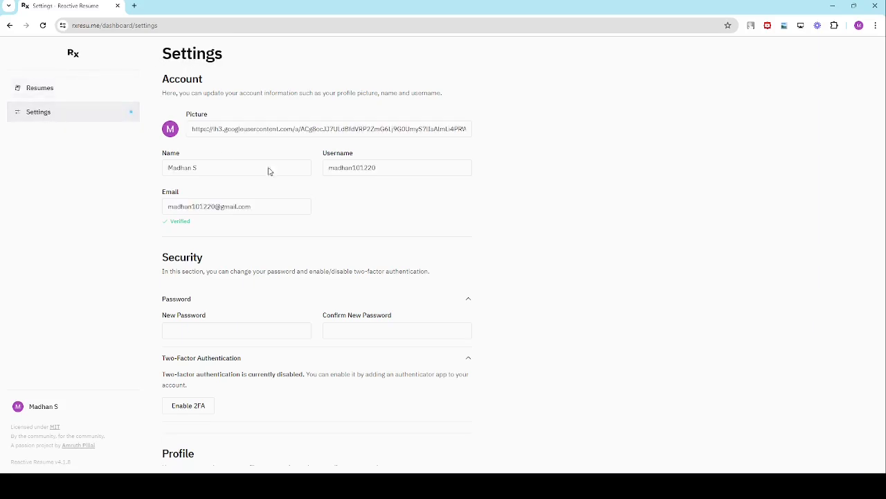
pyautogui.scroll(-1, 305, 245)
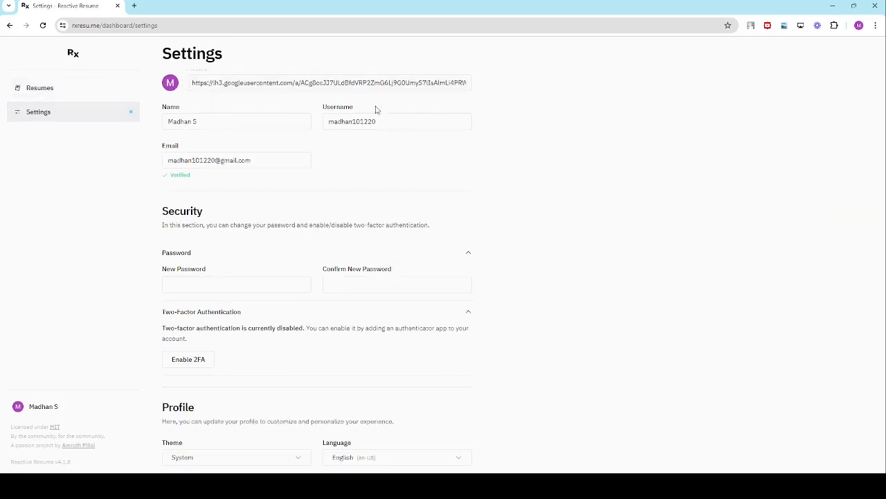
pyautogui.scroll(-2, 264, 156)
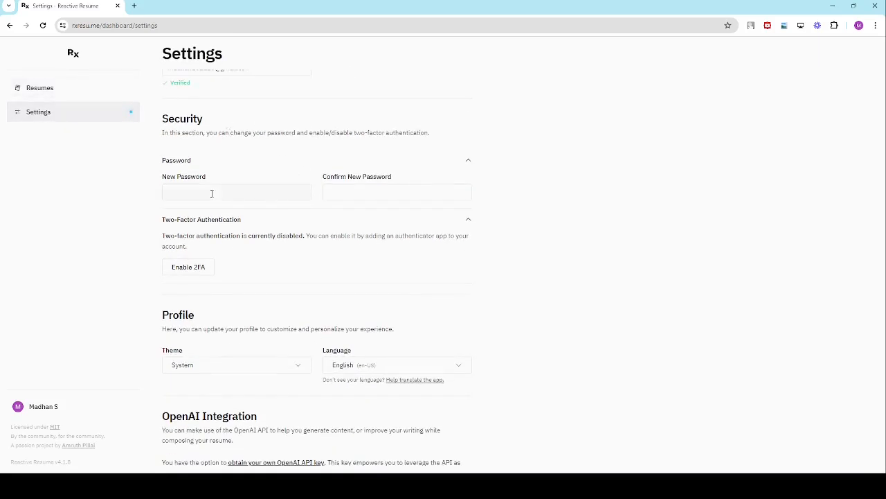
pyautogui.scroll(-3, 218, 293)
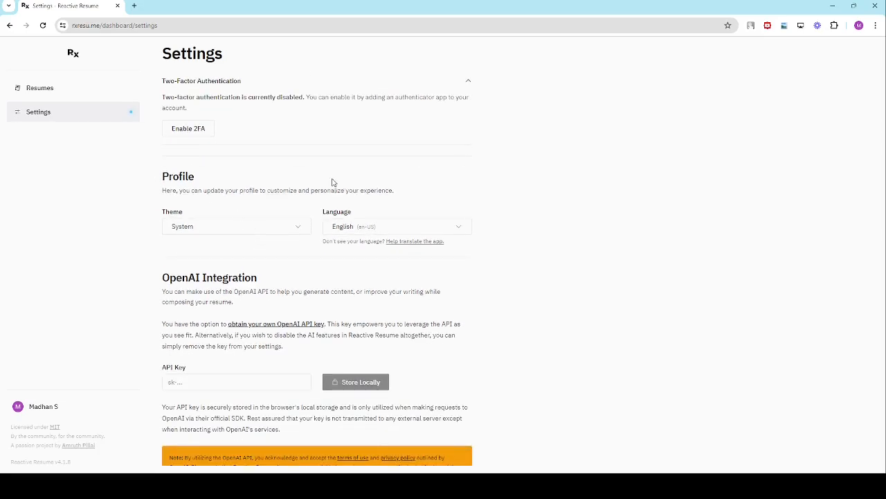
pyautogui.scroll(-2, 271, 236)
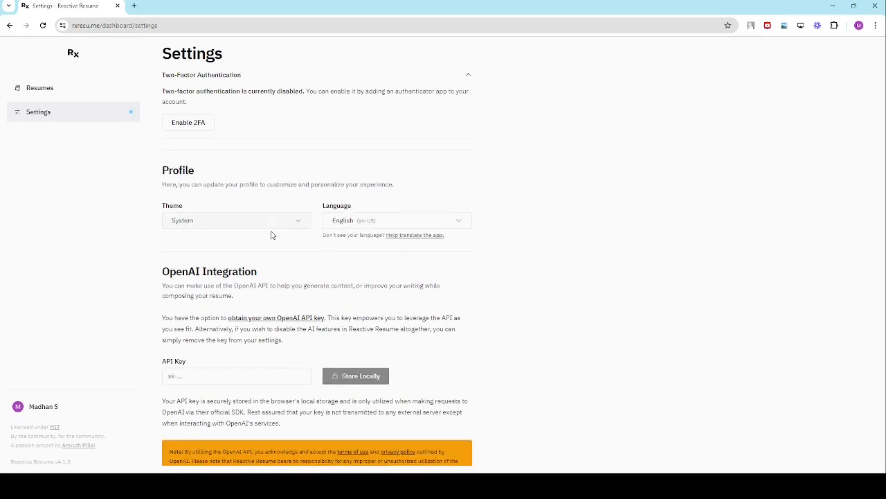
# Step: Set the profile theme to Dark and save the change
pyautogui.click(228, 138)
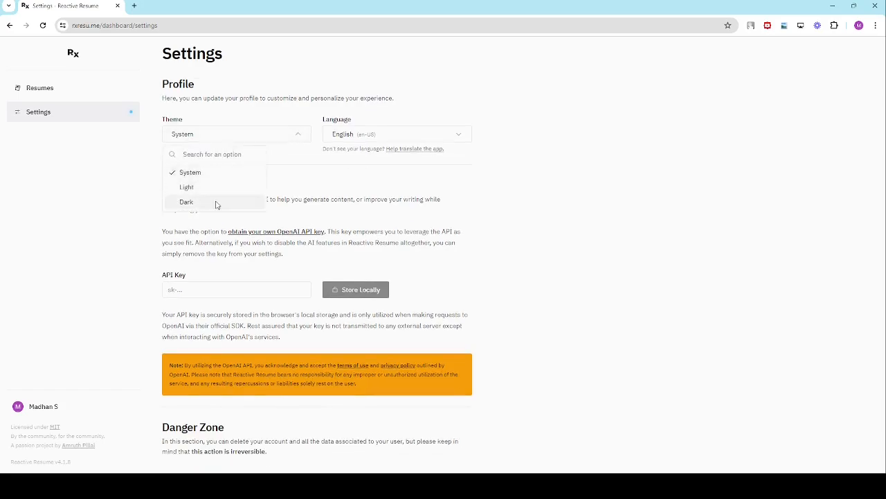
pyautogui.click(218, 203)
pyautogui.click(342, 177)
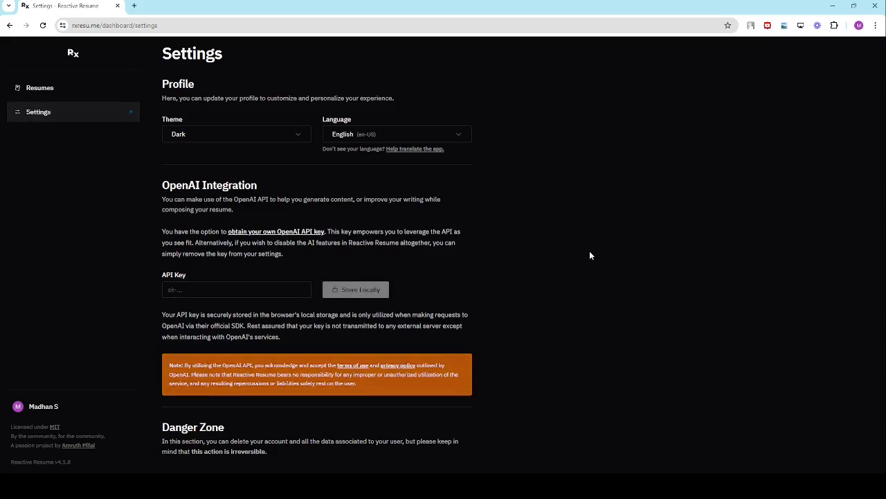
# Step: Set the profile theme to Light and save the change
pyautogui.click(297, 138)
pyautogui.click(223, 187)
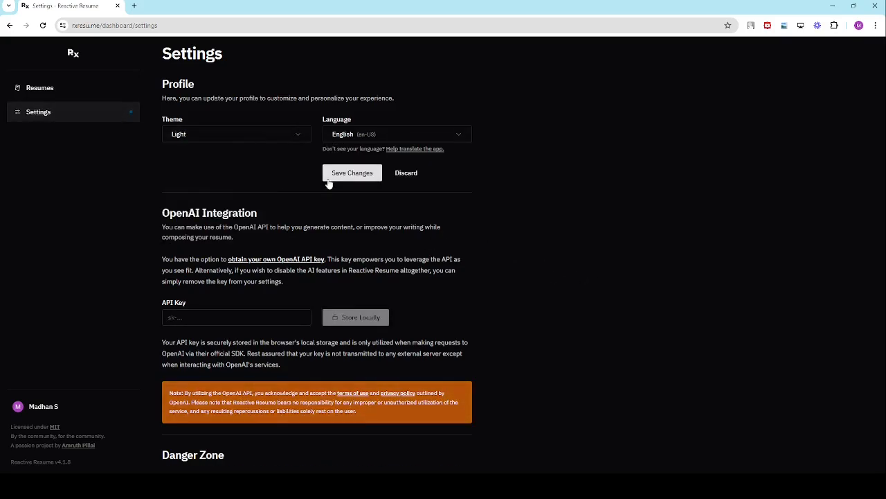
pyautogui.click(360, 176)
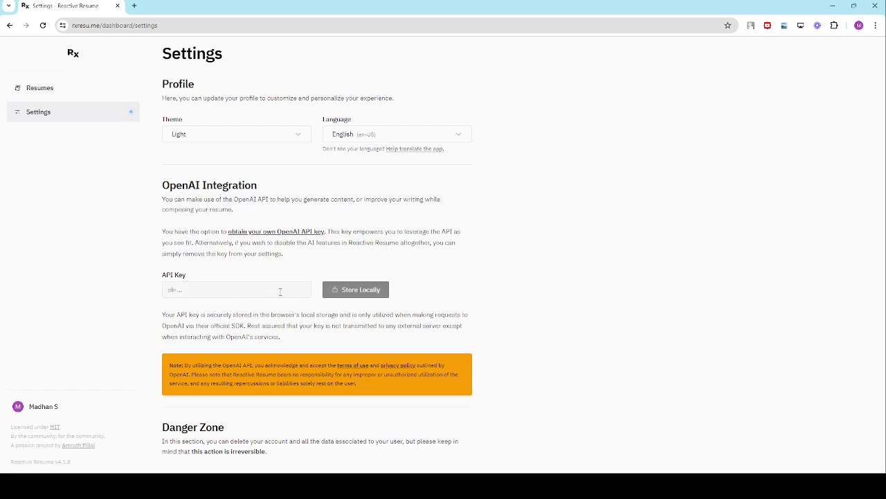
# Step: Review the OpenAI integration and account deletion settings, and return to the resumes dashboard
pyautogui.scroll(-1, 443, 298)
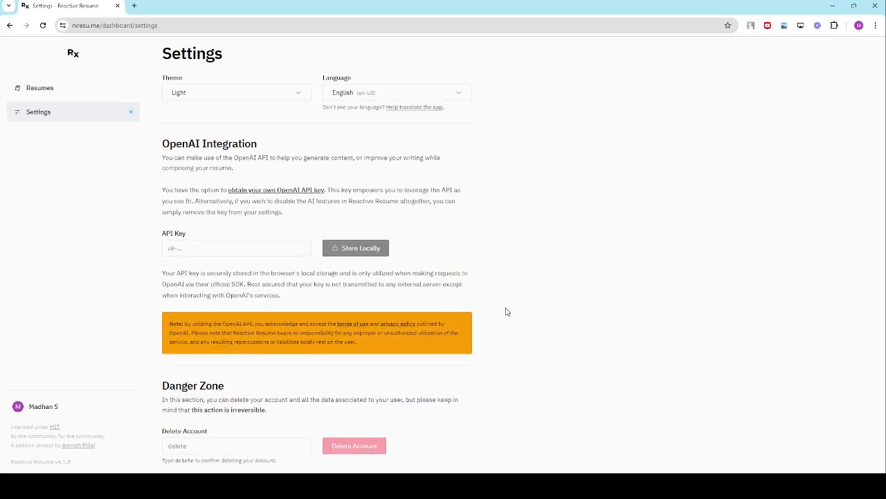
pyautogui.click(200, 451)
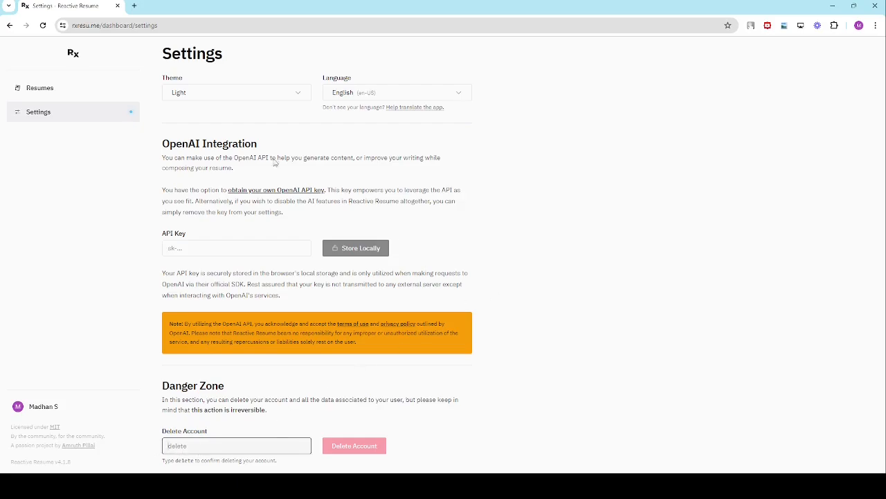
pyautogui.click(53, 88)
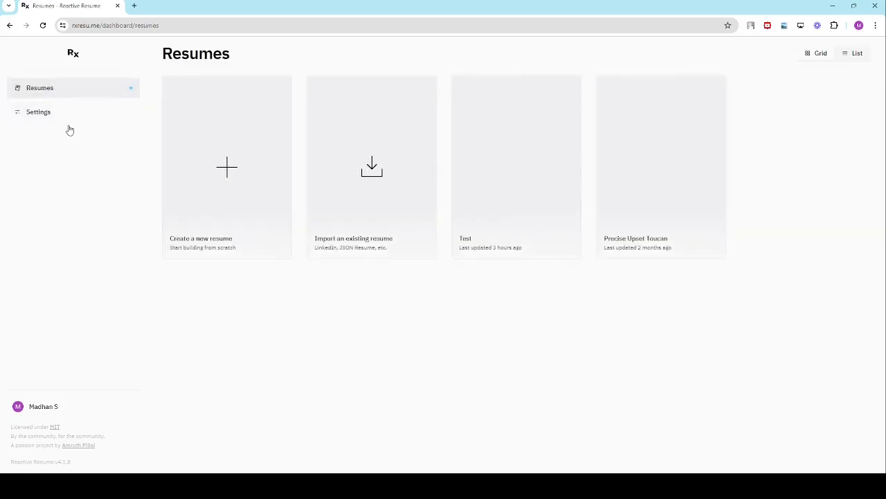
# Step: View the new-resume form and the project author's website, returning to the resumes dashboard
pyautogui.click(227, 185)
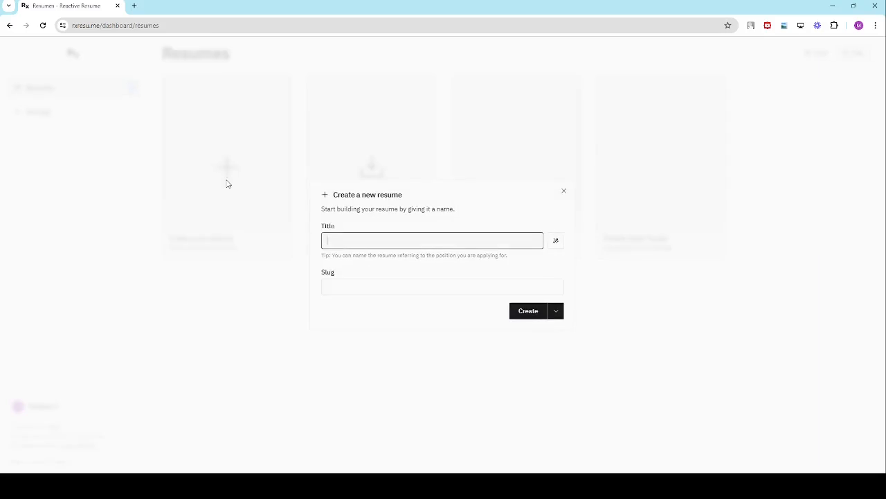
pyautogui.click(565, 193)
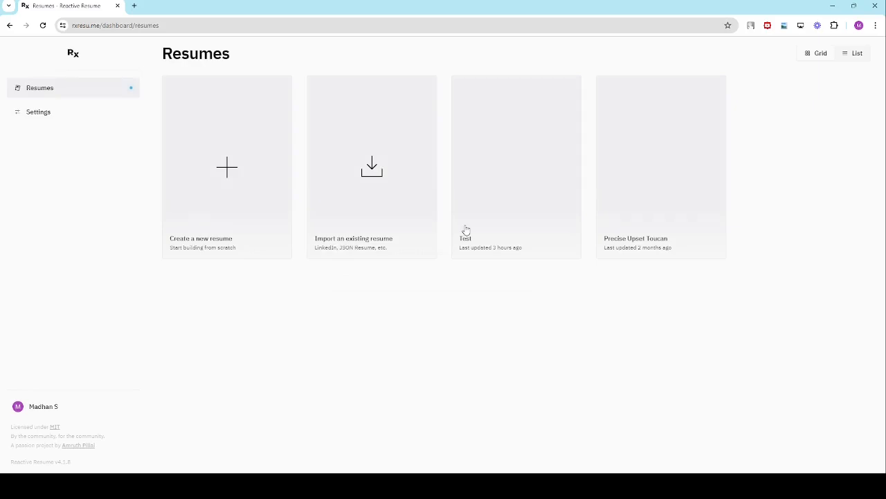
pyautogui.click(84, 450)
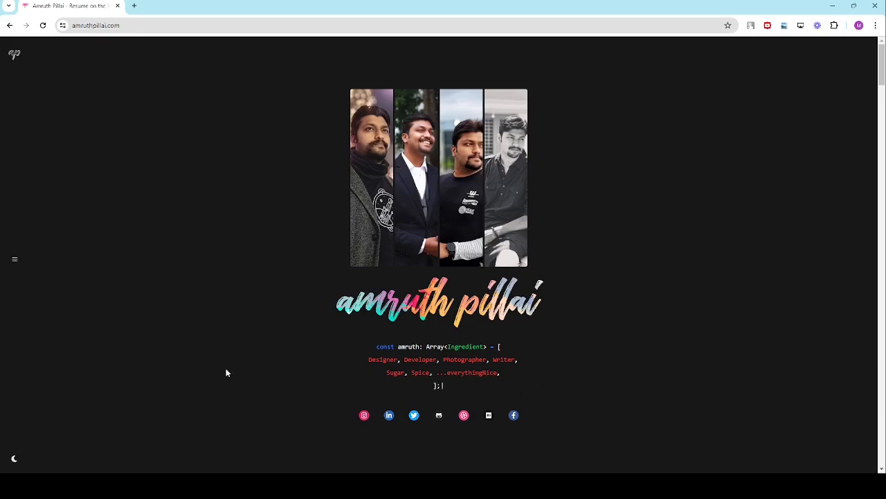
pyautogui.click(5, 26)
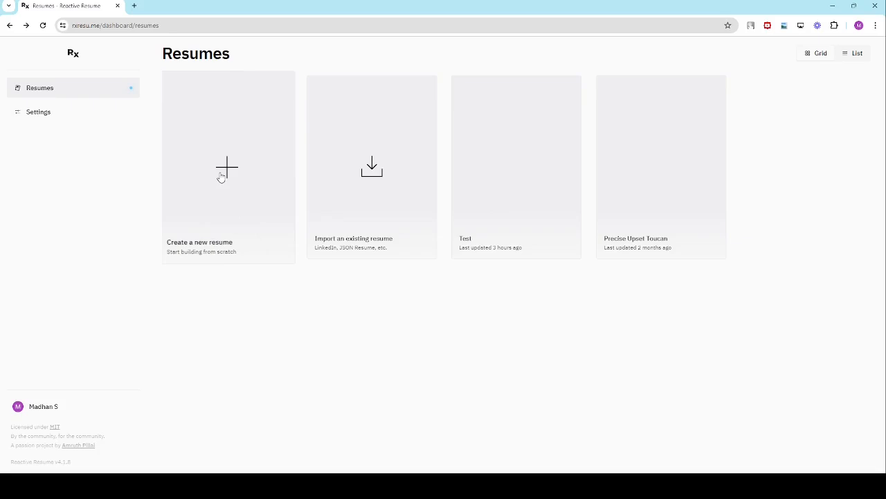
# Step: Create a new resume titled "sample1" and open it in the resume builder
pyautogui.click(221, 176)
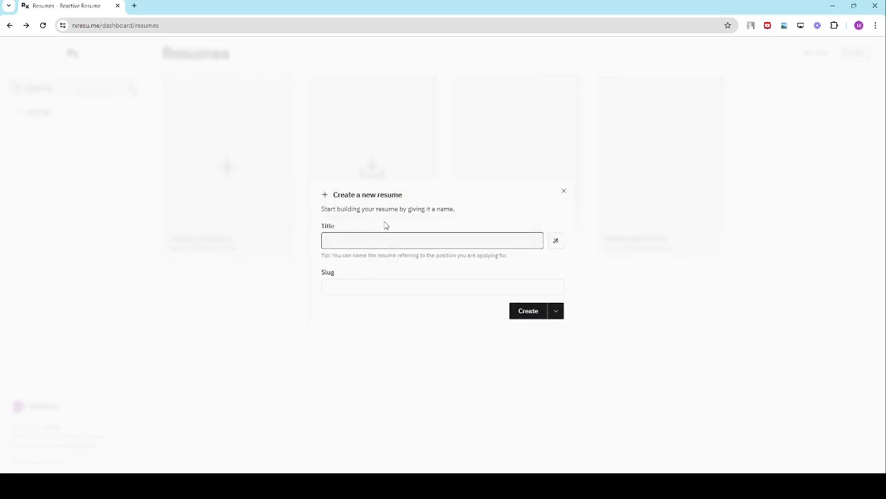
pyautogui.write('sample1')
pyautogui.click(530, 311)
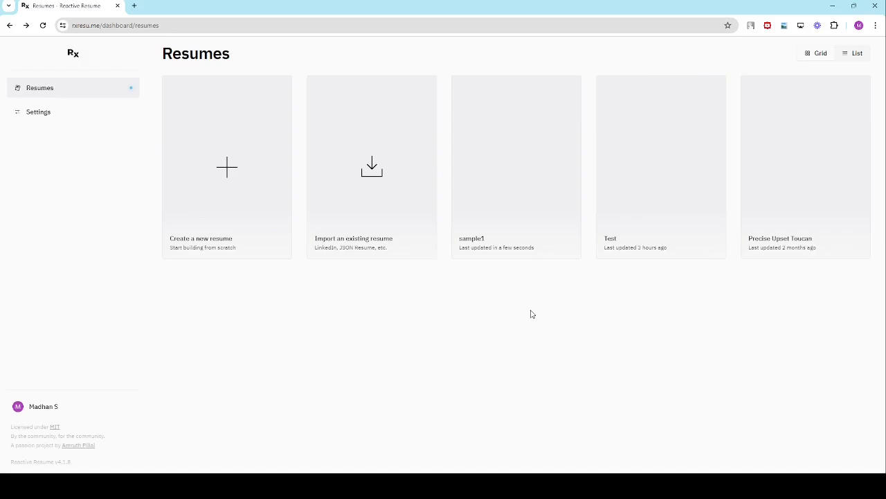
pyautogui.click(504, 188)
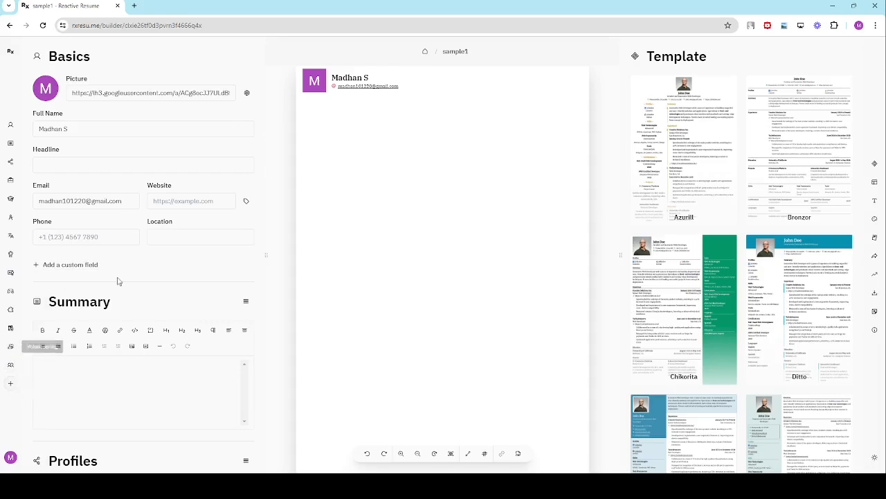
# Step: Look over the resume sections and examine the picture's URL and its size, shape and effect settings
pyautogui.scroll(-3, 87, 313)
pyautogui.scroll(-4, 87, 314)
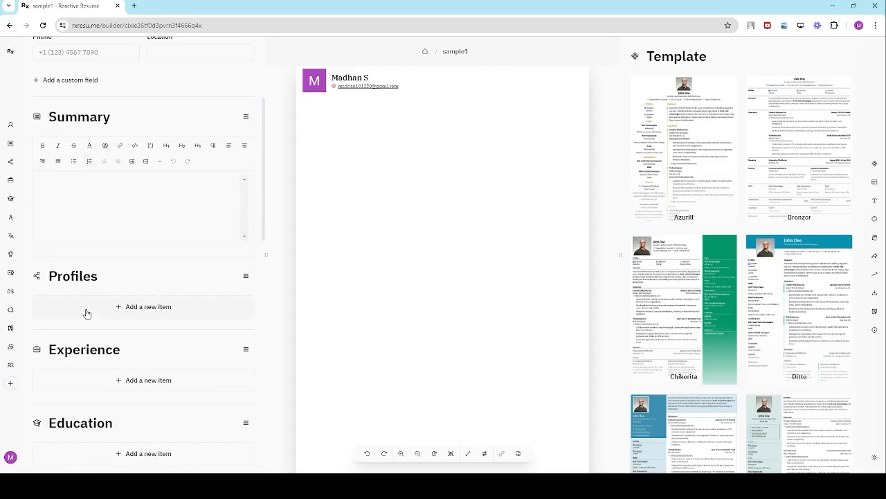
pyautogui.scroll(6, 86, 314)
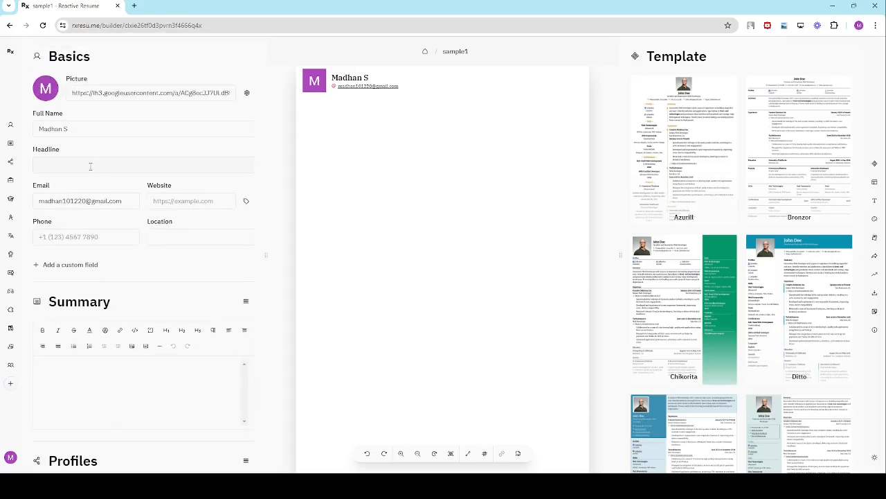
pyautogui.click(90, 169)
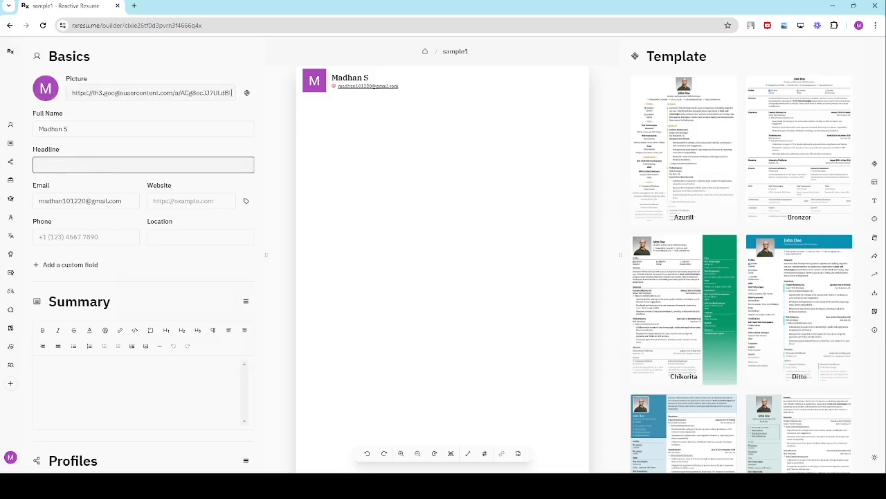
pyautogui.click(232, 93)
pyautogui.click(247, 93)
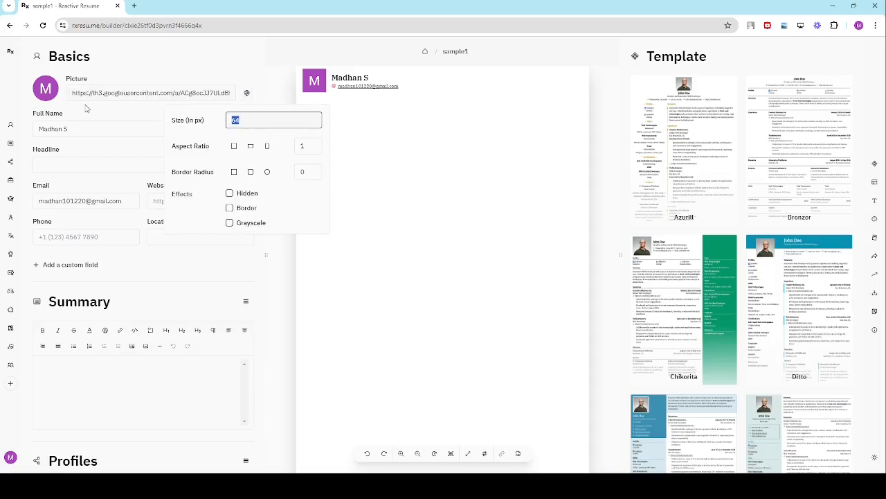
pyautogui.moveTo(70, 95); pyautogui.dragTo(250, 96)
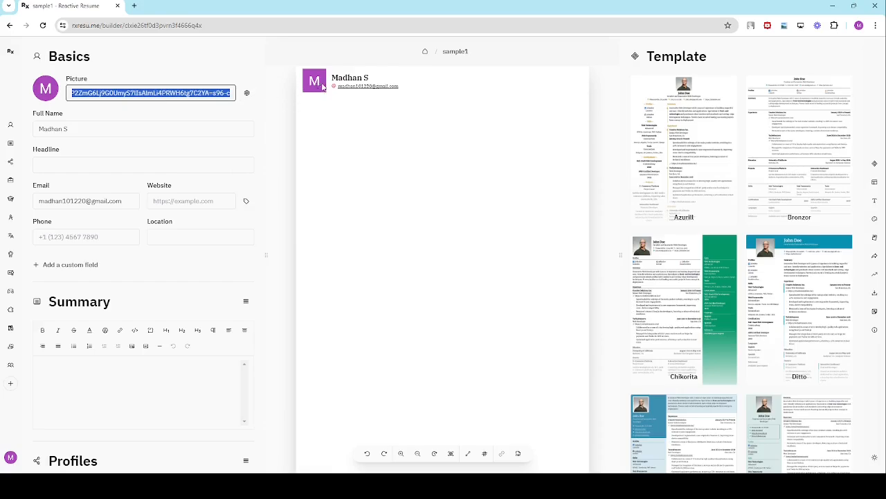
pyautogui.click(262, 95)
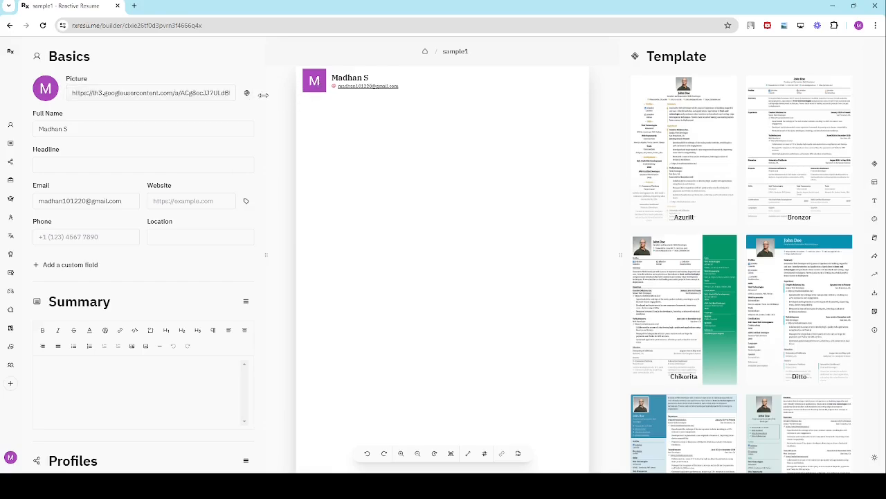
# Step: Set the resume headline to "Product support engineer"
pyautogui.click(97, 160)
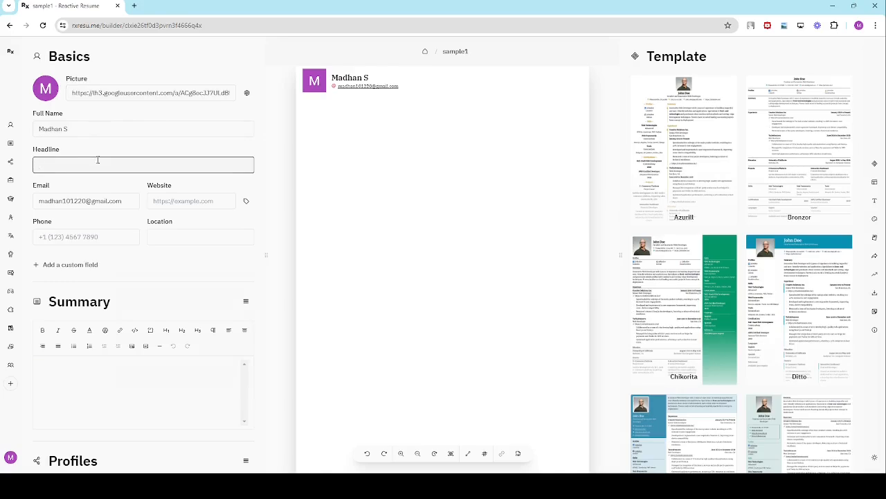
pyautogui.write('F')
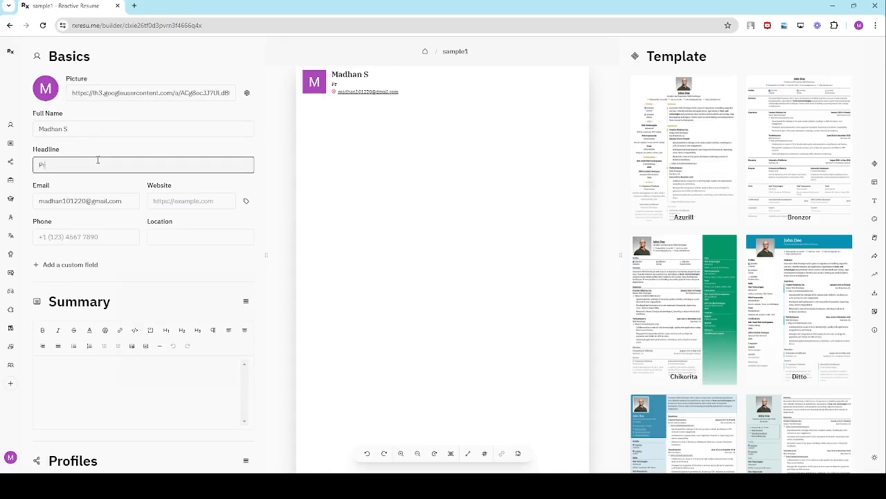
pyautogui.write('roduct support egineer')
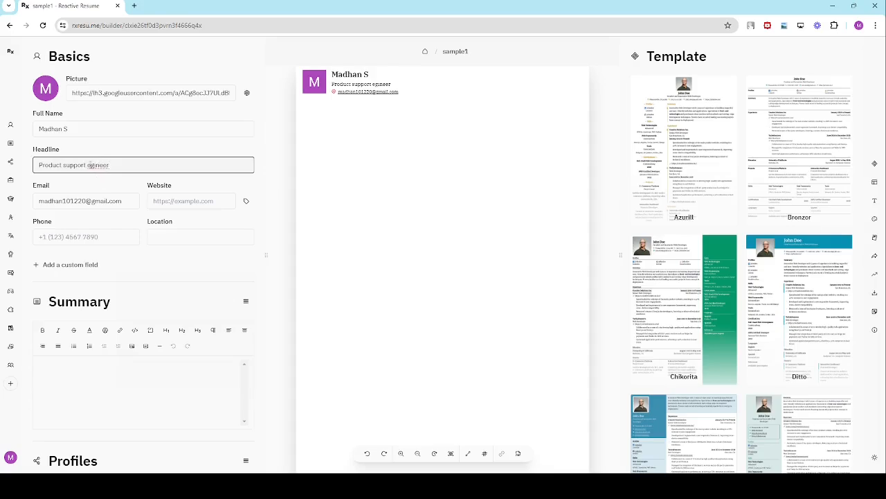
pyautogui.click(89, 165)
pyautogui.write('n')
pyautogui.click(164, 200)
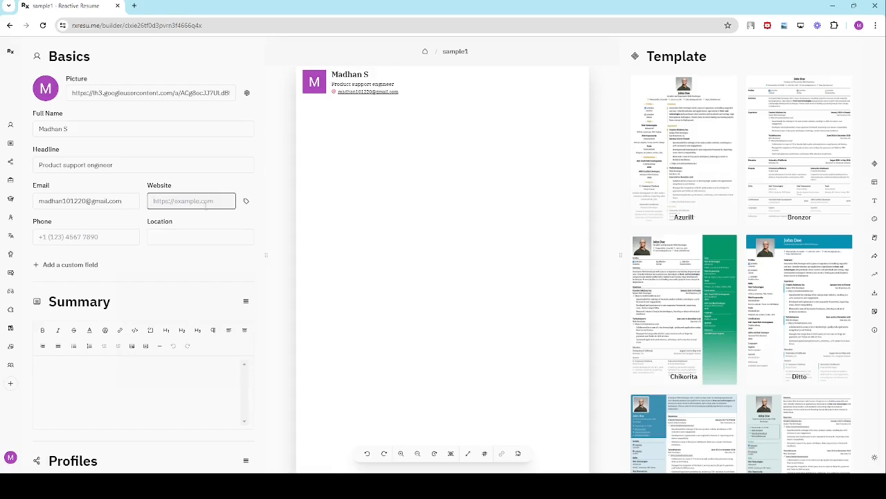
pyautogui.write('ht')
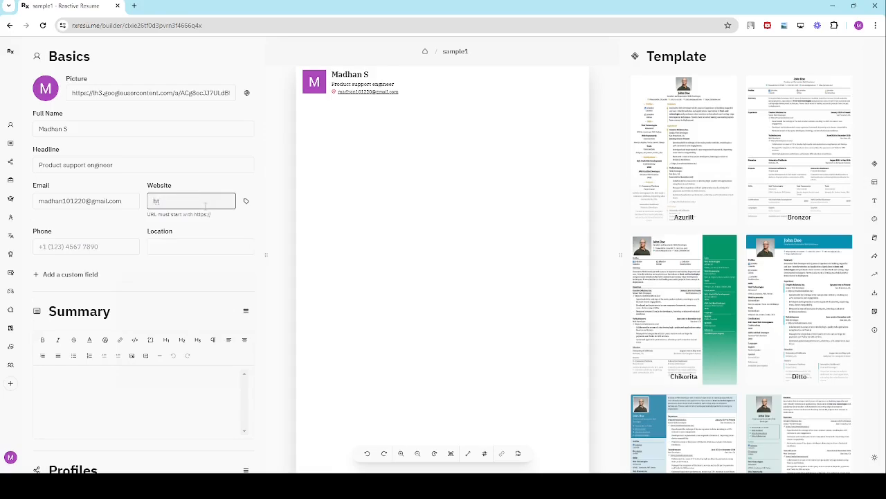
pyautogui.moveTo(212, 215); pyautogui.dragTo(195, 214)
pyautogui.hotkey('ctrl', 'c')
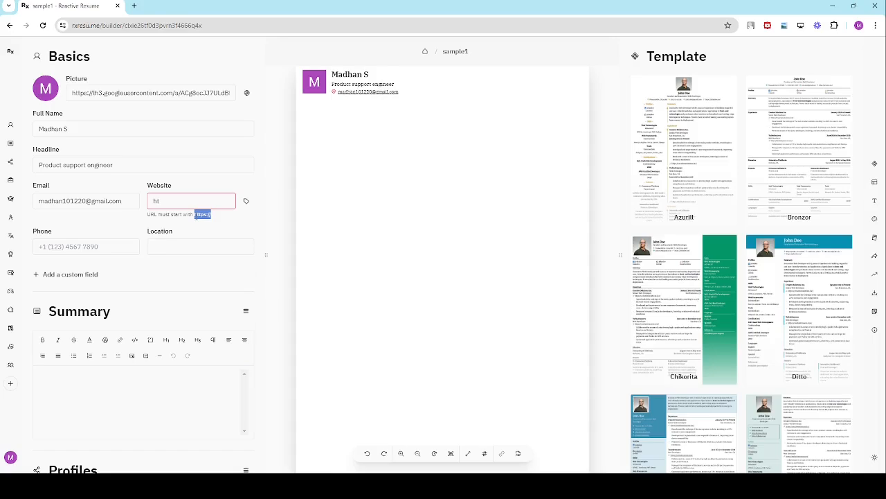
pyautogui.moveTo(179, 201); pyautogui.dragTo(147, 203)
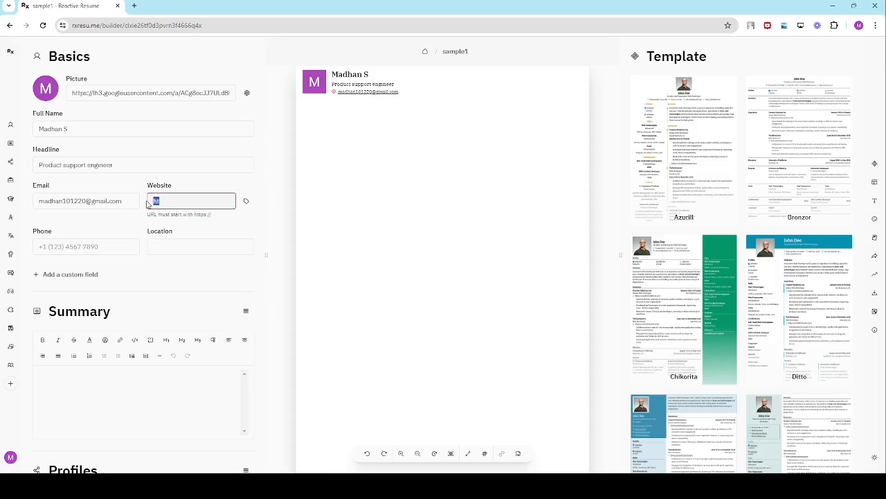
pyautogui.hotkey('ctrl', 'v')
pyautogui.write('test.com')
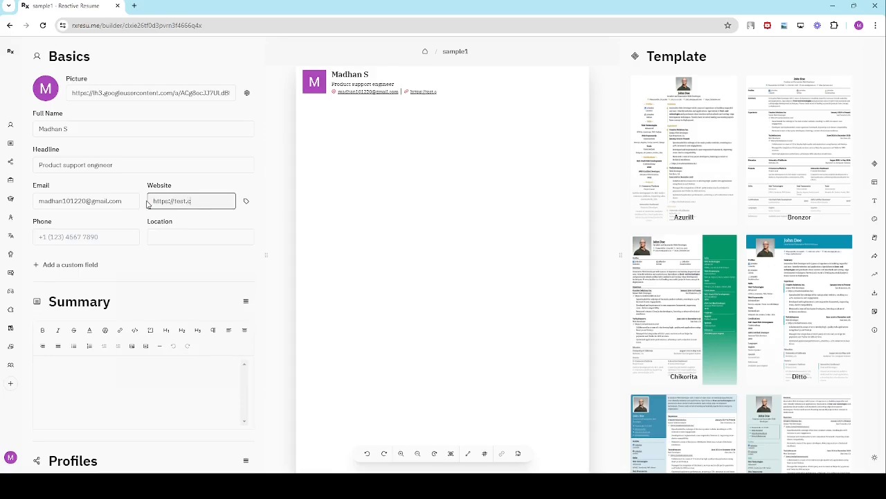
pyautogui.click(246, 201)
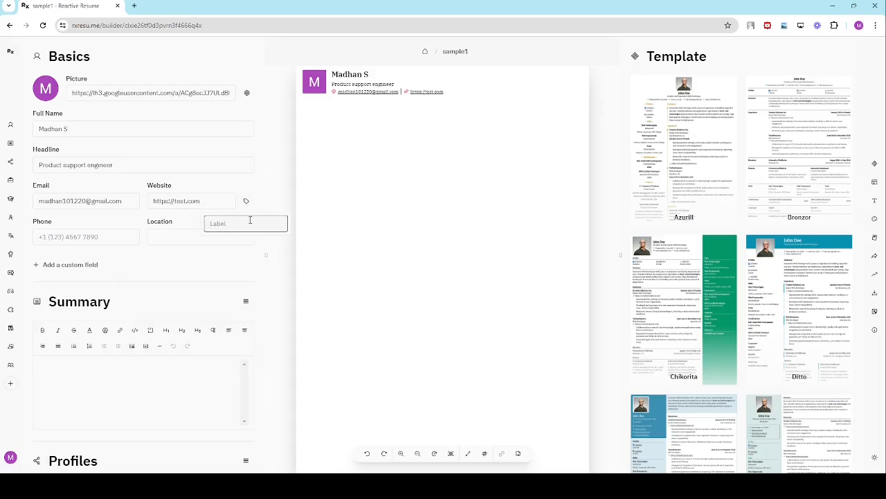
pyautogui.write('Linkedin')
# Step: Enter a phone number in the basic contact details
pyautogui.click(118, 236)
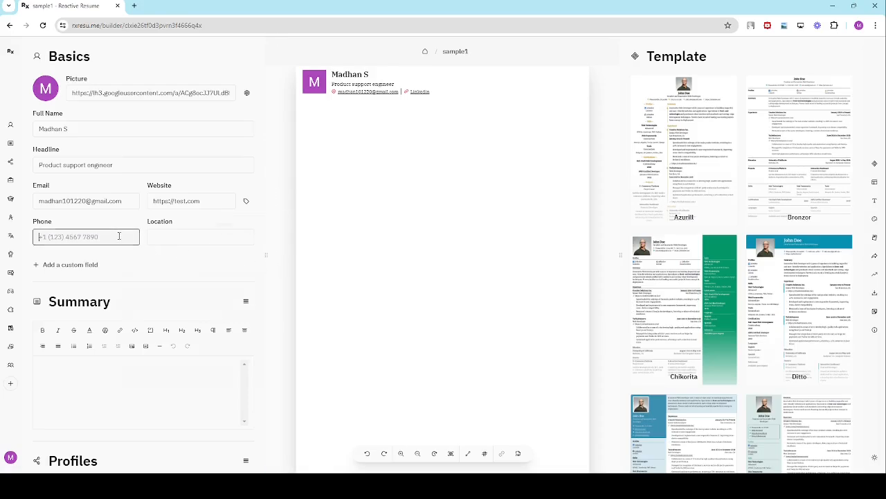
pyautogui.write('12345')
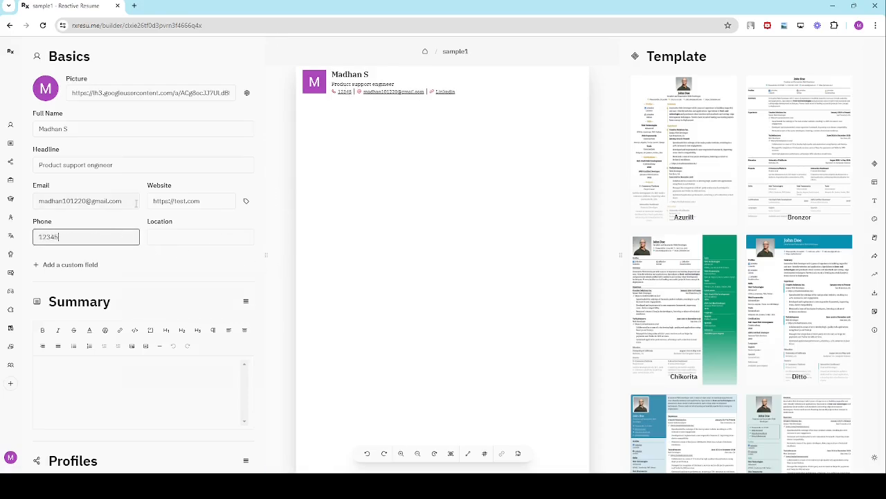
pyautogui.write('6789123')
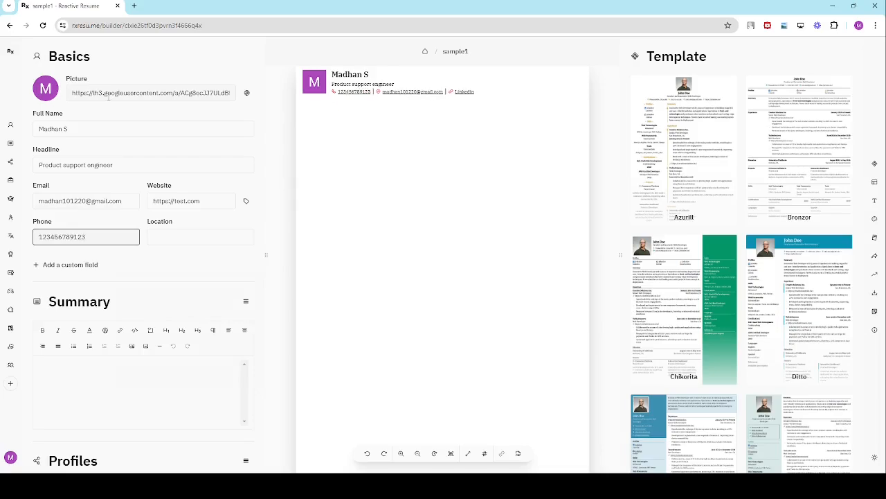
pyautogui.click(184, 236)
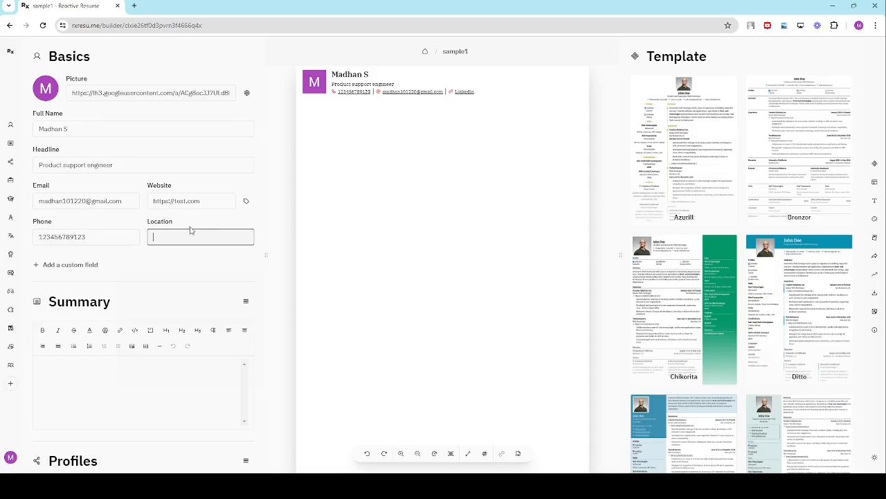
# Step: Add a blank custom field to the basic details and look at its icon, name and value entries
pyautogui.click(89, 265)
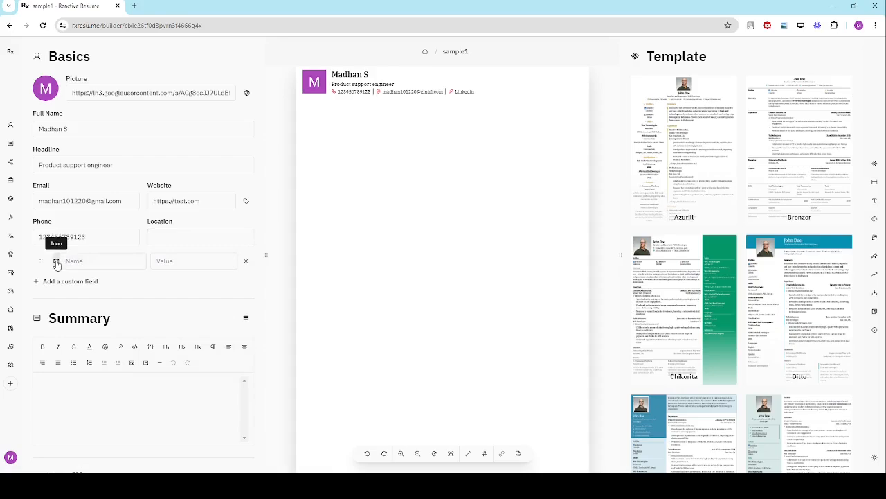
pyautogui.click(56, 263)
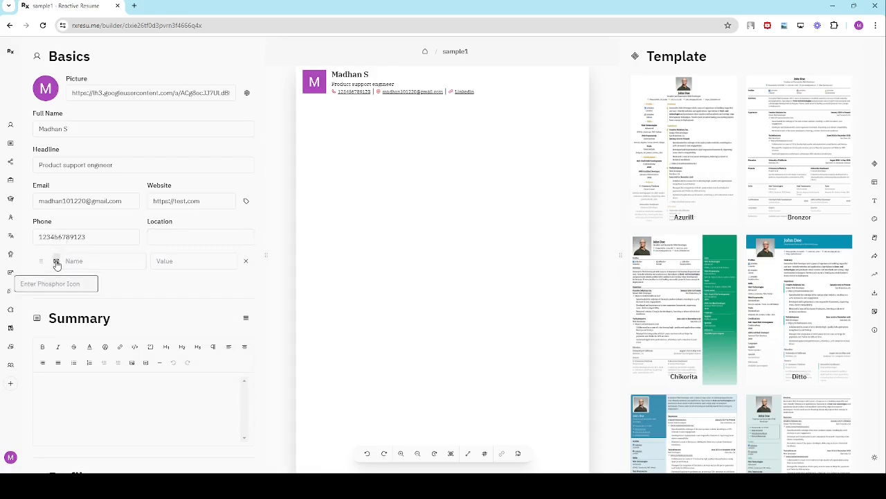
pyautogui.click(57, 268)
pyautogui.click(88, 260)
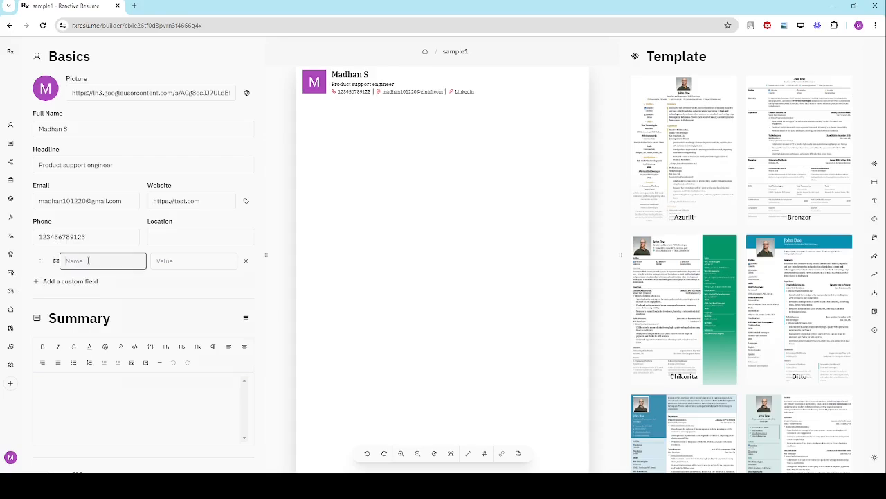
pyautogui.click(178, 264)
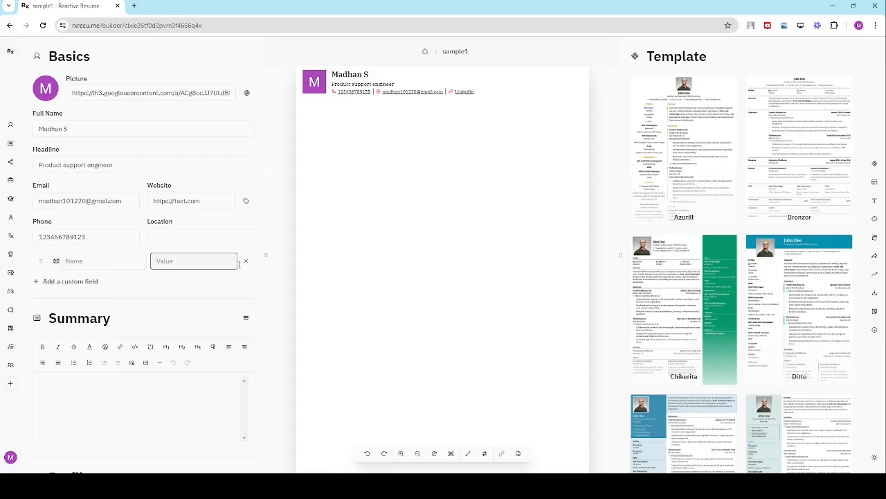
pyautogui.scroll(-2, 158, 267)
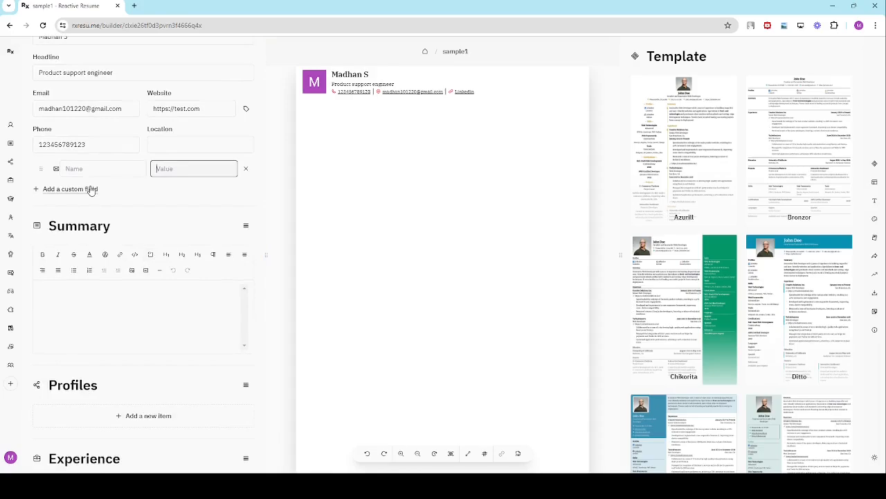
pyautogui.scroll(2, 90, 184)
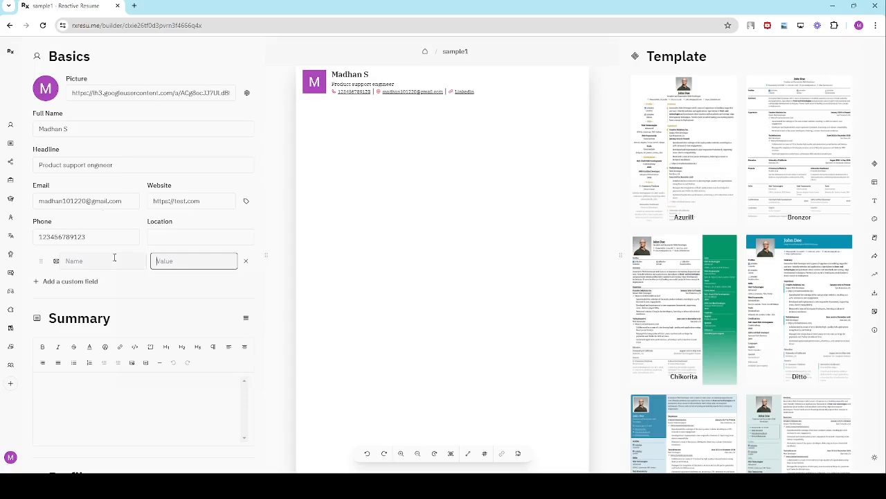
# Step: Search Google in a new browser tab for "product support engineer job description" to find text for the empty Summary
pyautogui.scroll(-2, 114, 258)
pyautogui.click(86, 298)
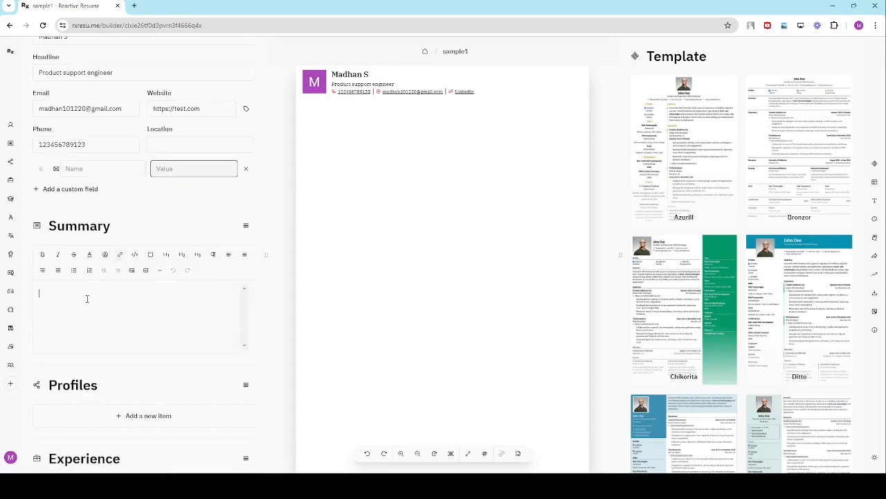
pyautogui.click(134, 5)
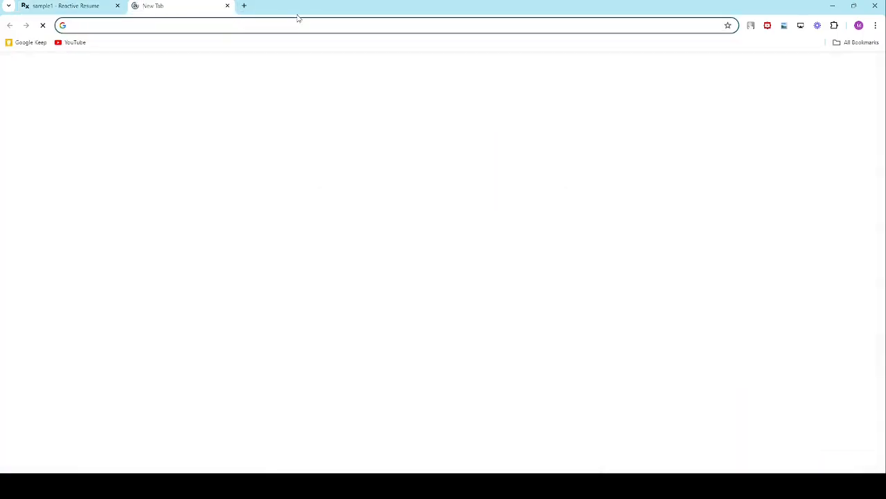
pyautogui.write('prod')
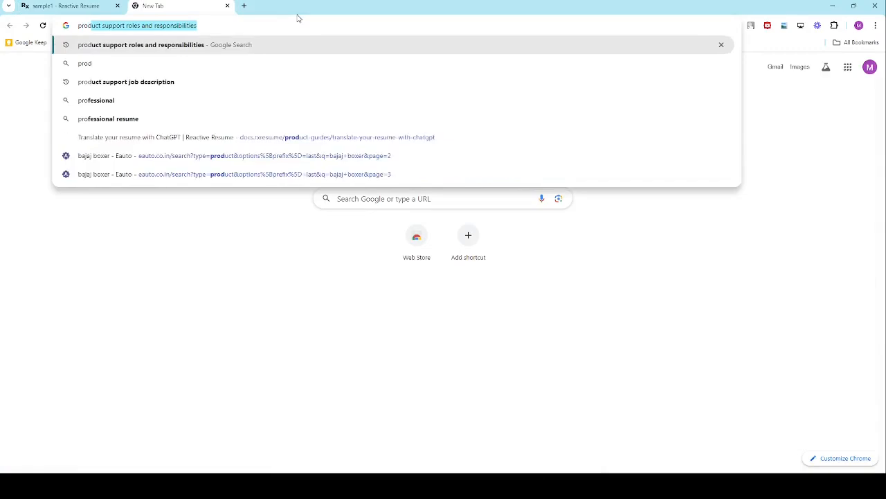
pyautogui.write('uct sup')
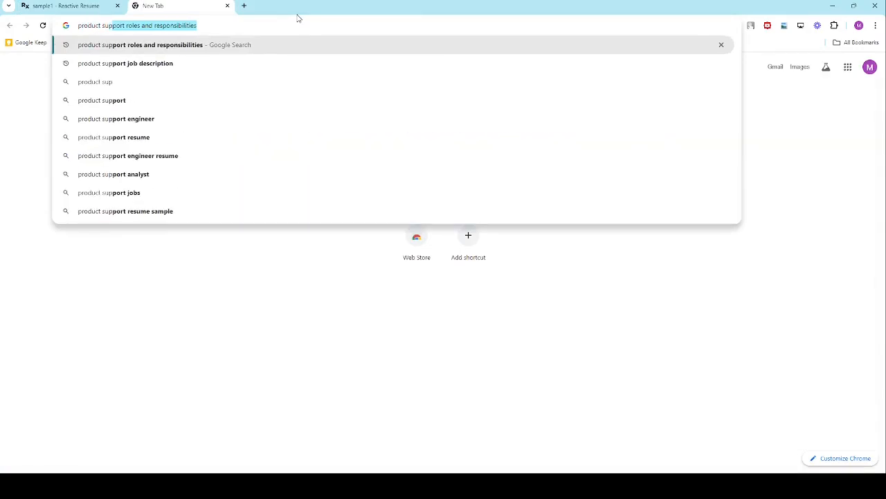
pyautogui.write('port en')
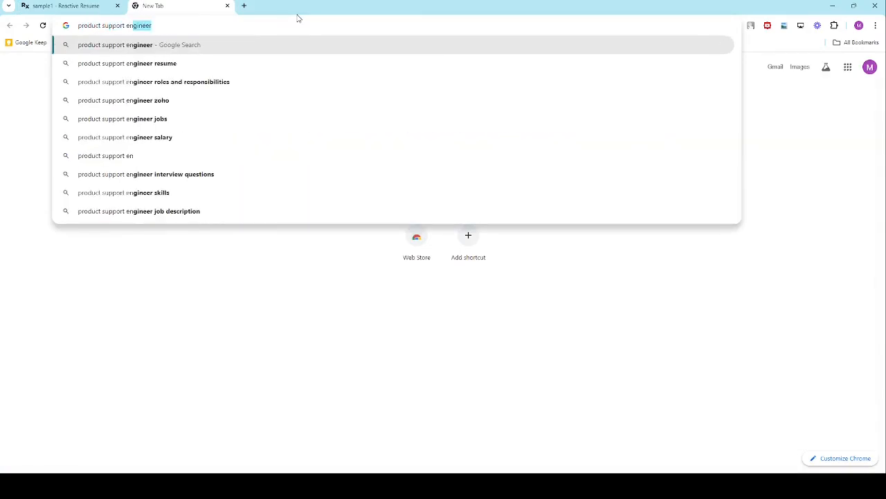
pyautogui.write('gine')
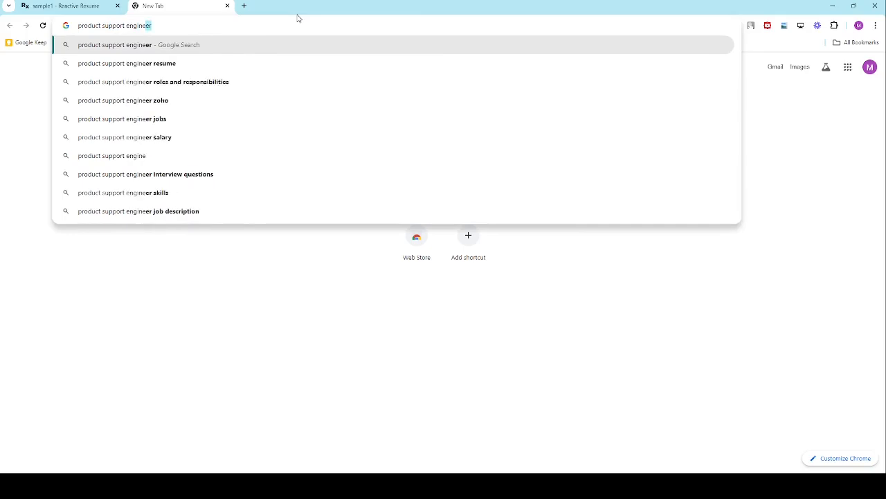
pyautogui.write('er job des')
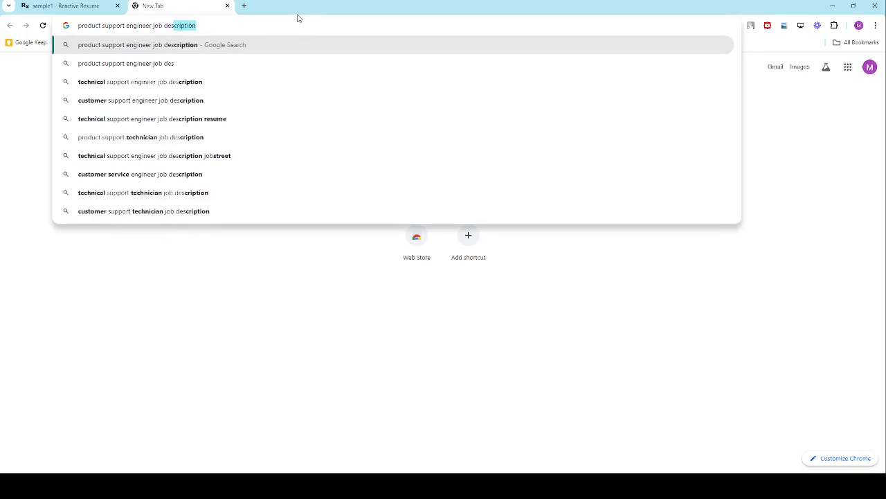
pyautogui.click(284, 45)
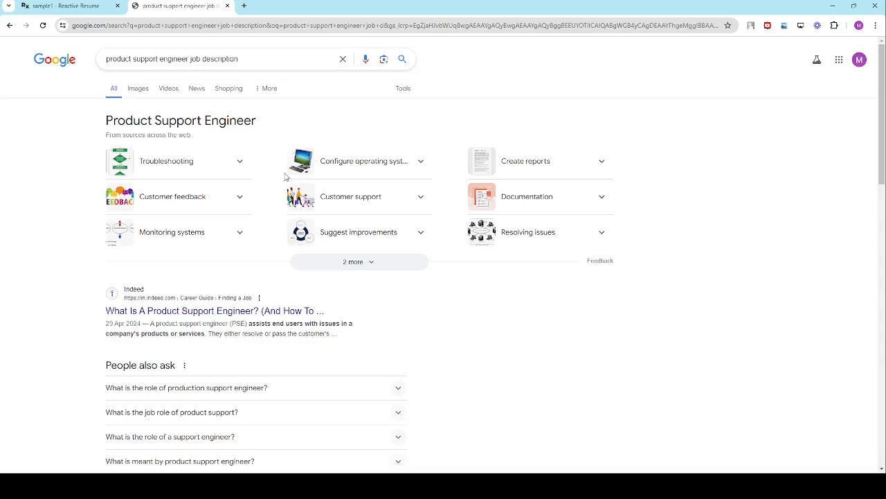
# Step: Expand the question "What is the role of production support engineer?" and copy its full answer paragraph
pyautogui.scroll(-2, 252, 223)
pyautogui.click(245, 255)
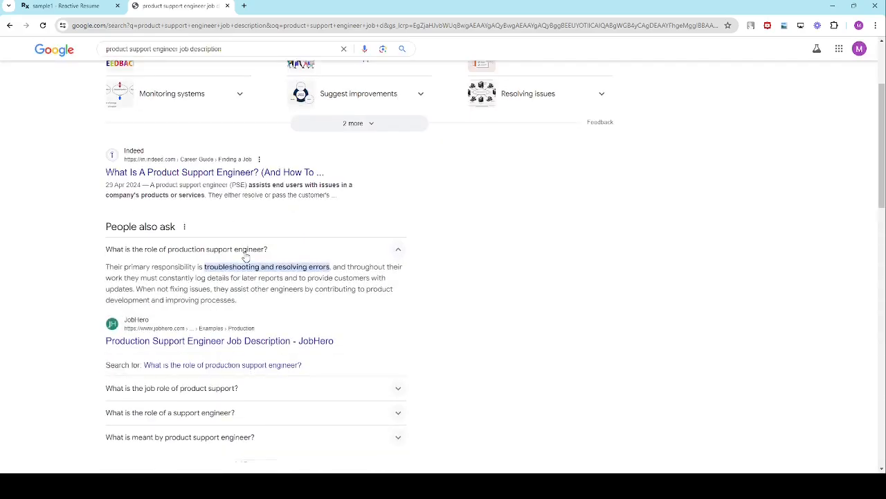
pyautogui.moveTo(105, 268); pyautogui.dragTo(256, 303)
pyautogui.hotkey('ctrl', 'c')
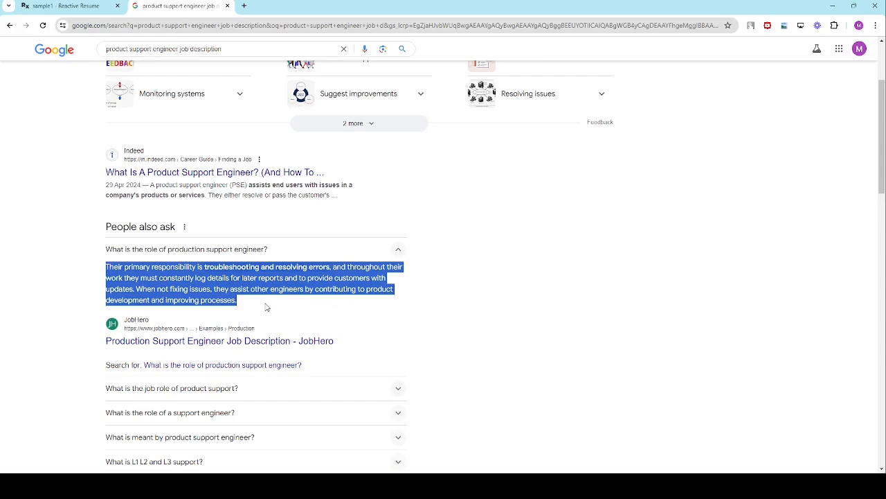
# Step: Switch back to the Reactive Resume tab and paste the copied answer paragraph into the Summary section
pyautogui.click(70, 5)
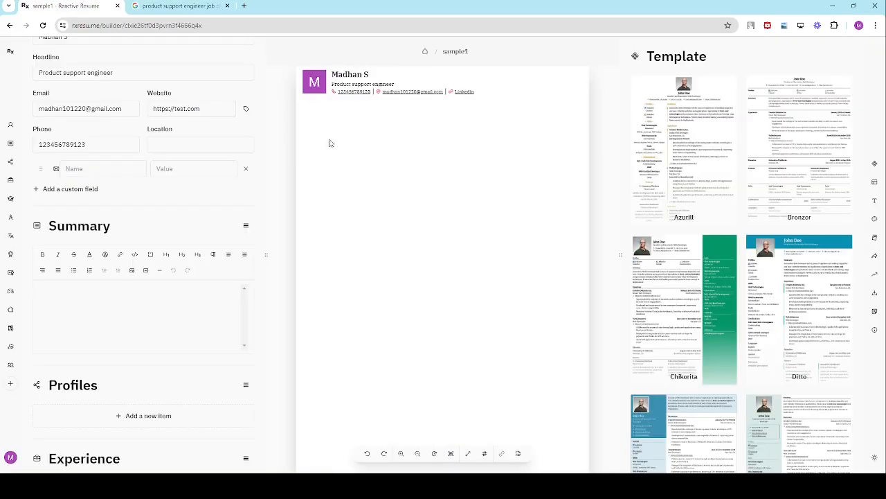
pyautogui.hotkey('ctrl', 'v')
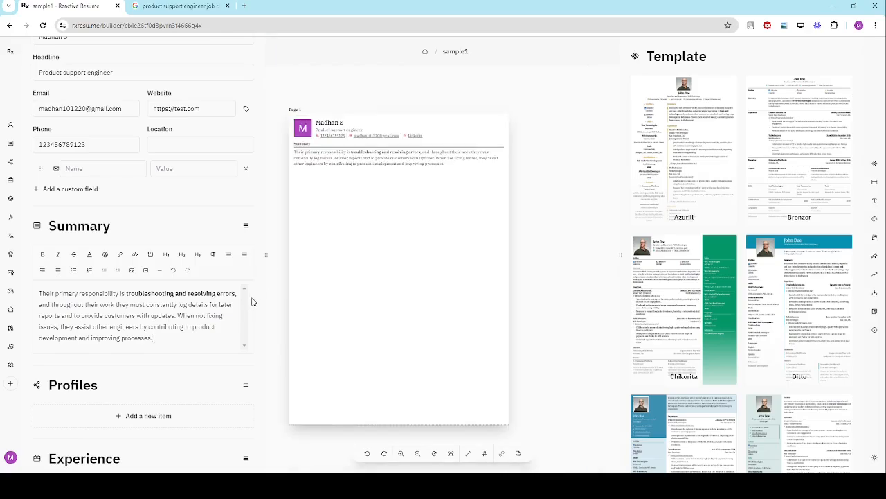
pyautogui.scroll(3, 251, 300)
pyautogui.scroll(1, 359, 285)
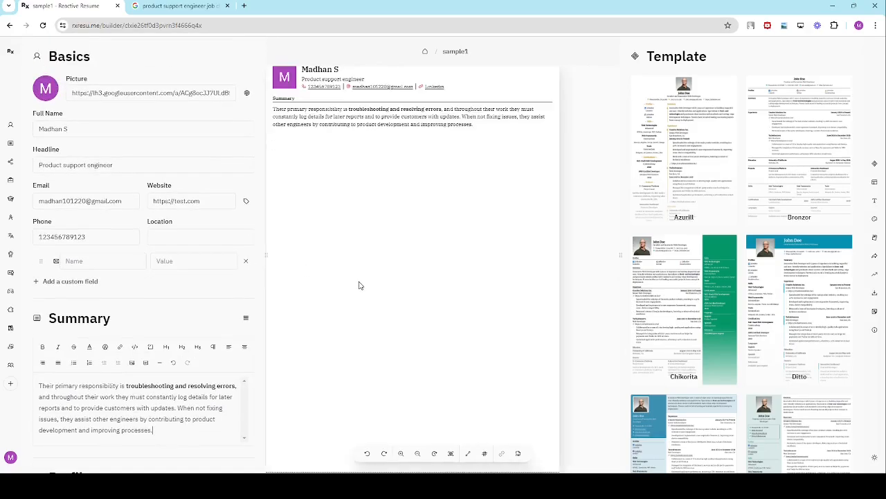
# Step: Start a new item in the Profiles section with Github as the network
pyautogui.scroll(-5, 203, 285)
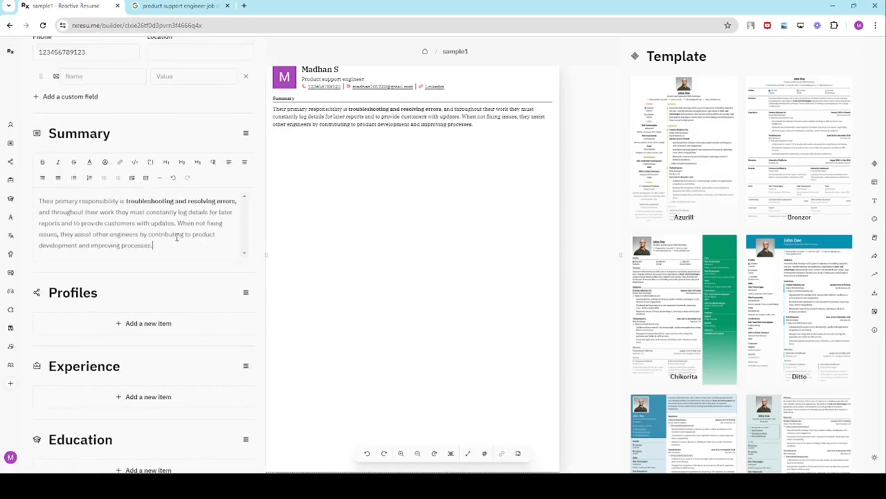
pyautogui.scroll(-3, 177, 237)
pyautogui.click(153, 236)
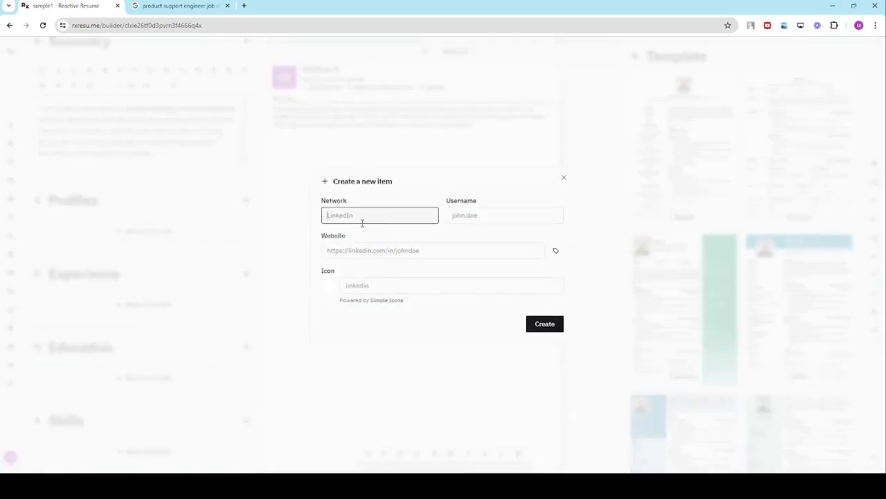
pyautogui.write('Github')
pyautogui.click(490, 213)
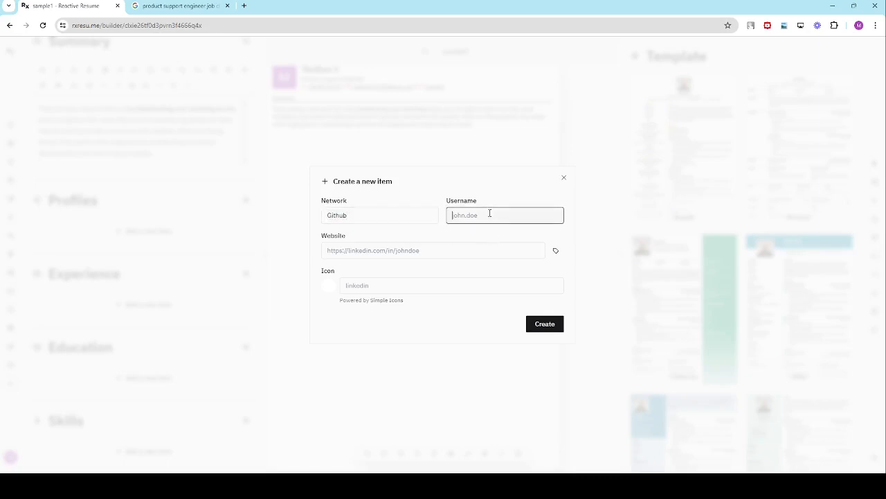
pyautogui.hotkey('ctrl', 'v')
pyautogui.hotkey('ctrl', 'z')
pyautogui.write('https')
pyautogui.write('://')
pyautogui.write('test.c')
pyautogui.press('BackSpace')
pyautogui.write('com')
pyautogui.press('BackSpace')
pyautogui.press('BackSpace')
pyautogui.press('BackSpace')
pyautogui.press('BackSpace')
pyautogui.press('BackSpace')
pyautogui.press('BackSpace')
pyautogui.press('BackSpace')
pyautogui.write('goglogle.comn')
pyautogui.press('BackSpace')
pyautogui.click(430, 254)
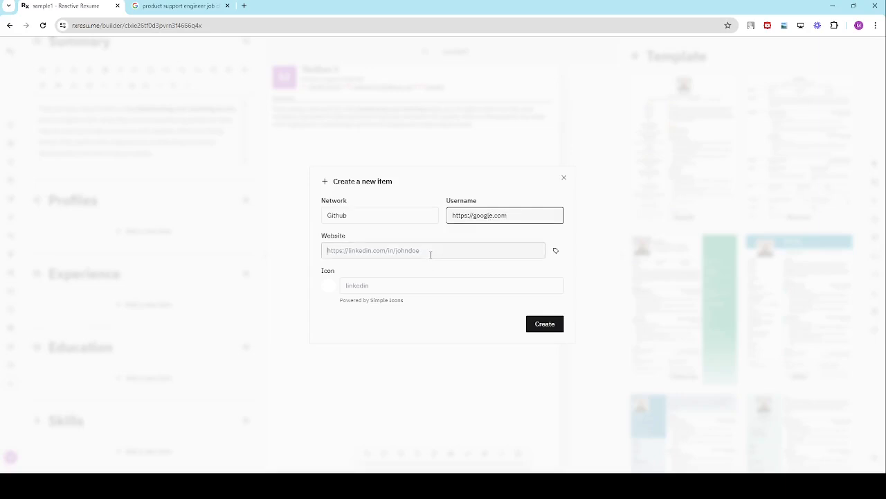
pyautogui.click(520, 217)
pyautogui.moveTo(520, 217); pyautogui.dragTo(438, 217)
pyautogui.hotkey('ctrl', 'c')
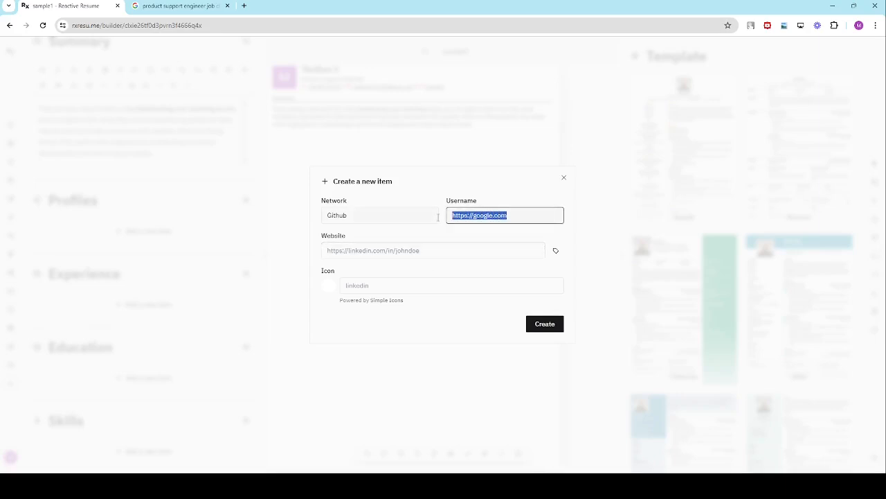
pyautogui.press('BackSpace')
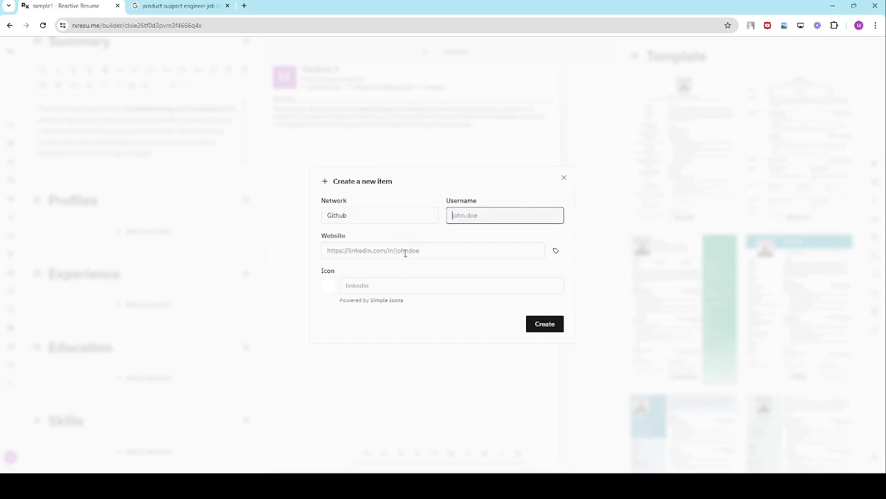
pyautogui.click(406, 251)
pyautogui.hotkey('ctrl', 'v')
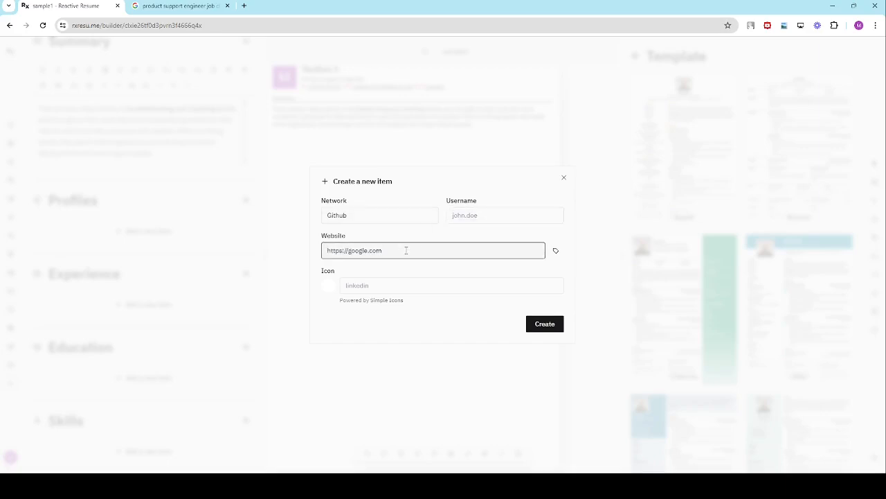
pyautogui.click(468, 215)
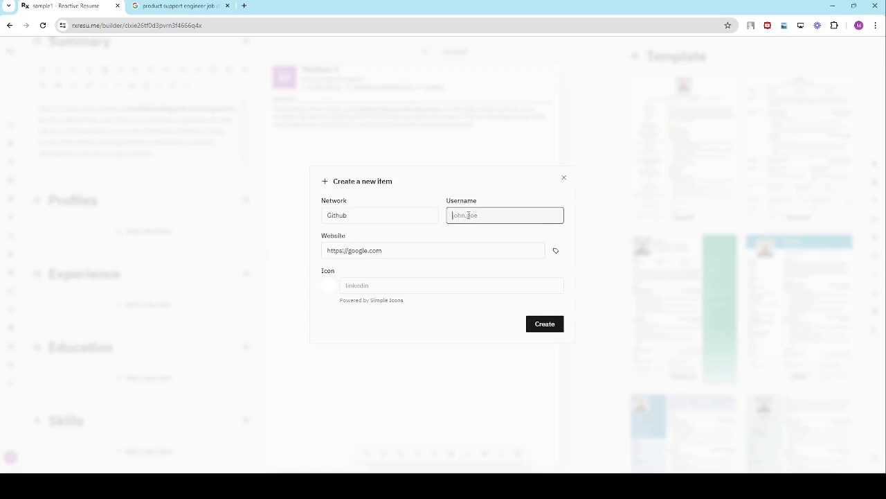
pyautogui.write('muthaiah.cvm')
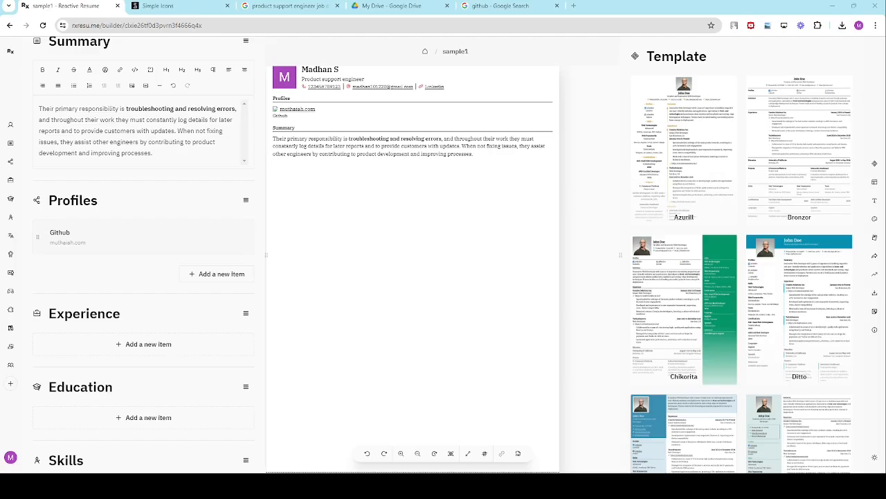
# Step: Label the Github profile's website link "my profile" and save the changes
pyautogui.click(159, 238)
pyautogui.click(393, 250)
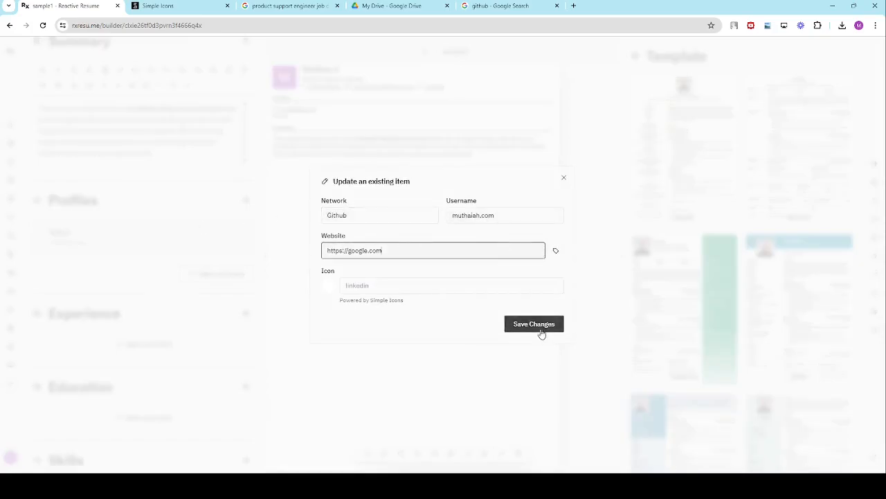
pyautogui.click(554, 253)
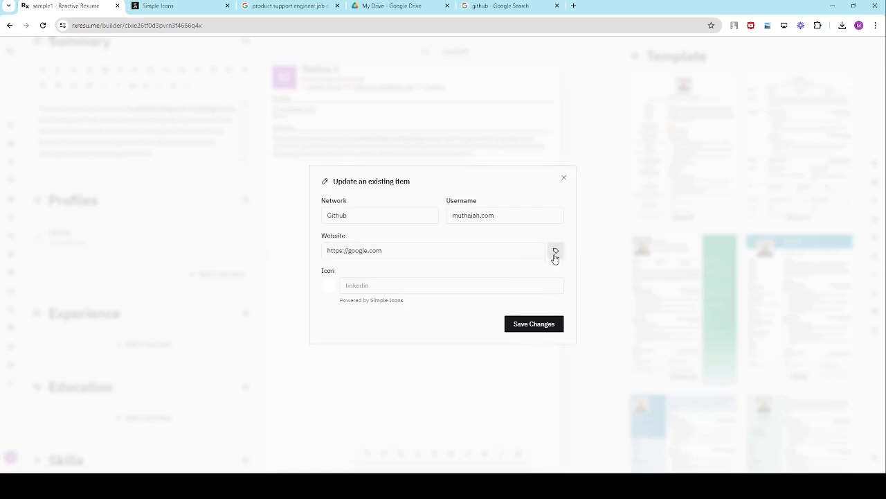
pyautogui.click(543, 272)
pyautogui.write('m')
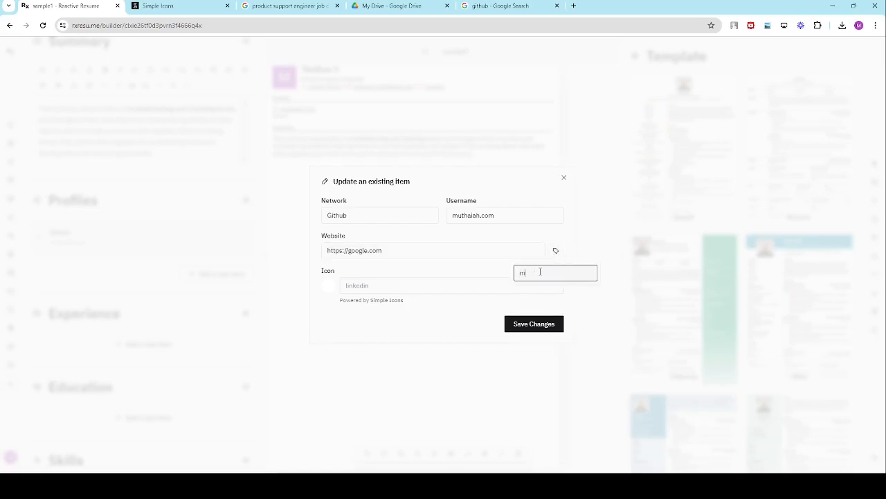
pyautogui.write('y per')
pyautogui.press('BackSpace')
pyautogui.press('BackSpace')
pyautogui.write('rofile')
pyautogui.click(545, 325)
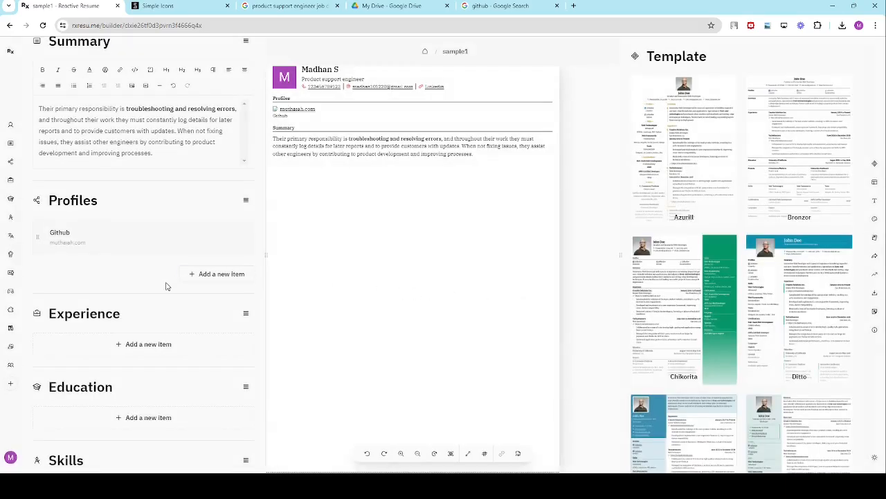
# Step: Start a new item in the Experience section with company abc and position product support
pyautogui.scroll(-1, 151, 250)
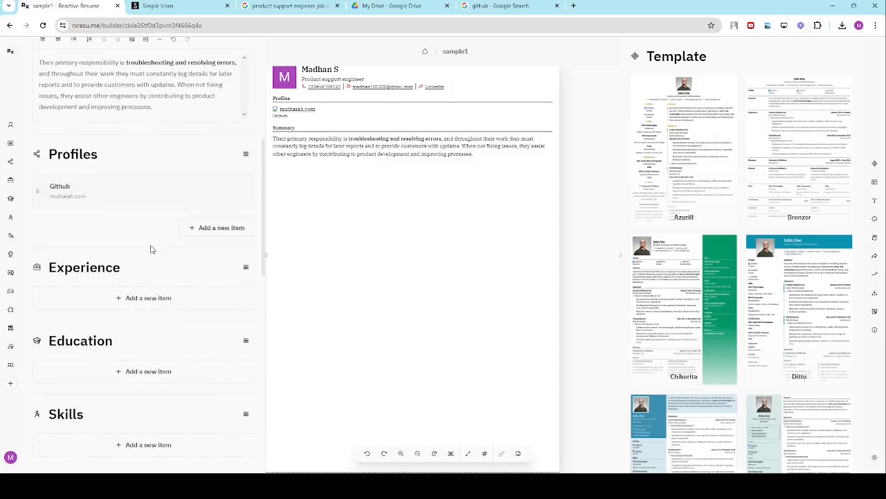
pyautogui.click(157, 298)
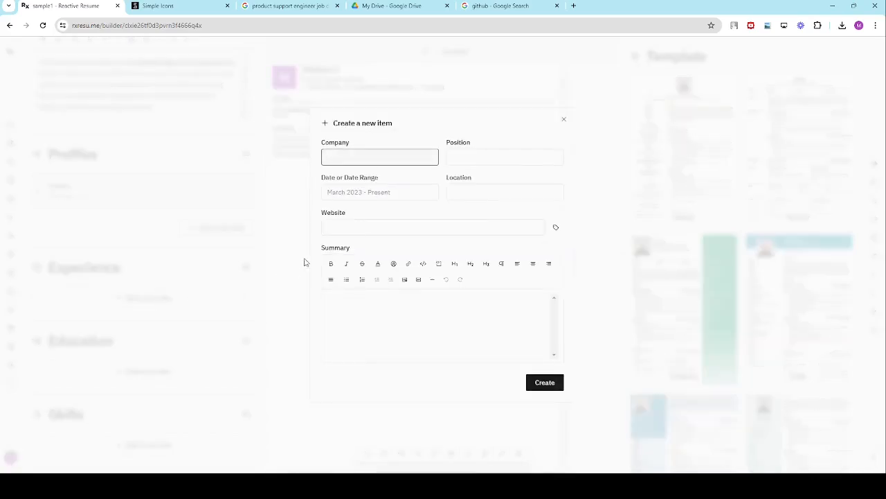
pyautogui.write('abc')
pyautogui.click(454, 160)
pyautogui.write('P')
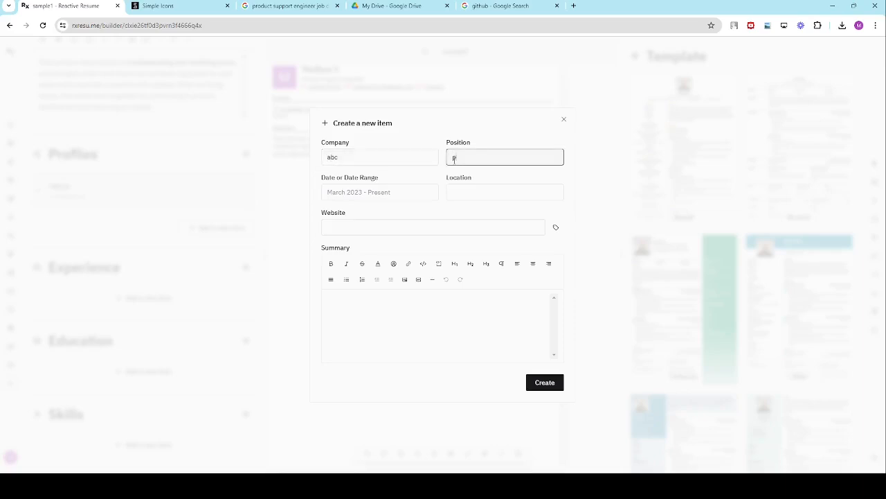
pyautogui.write('roduct support')
# Step: Correct the experience item's capitalization to company ABC and position Product support
pyautogui.doubleClick(342, 157)
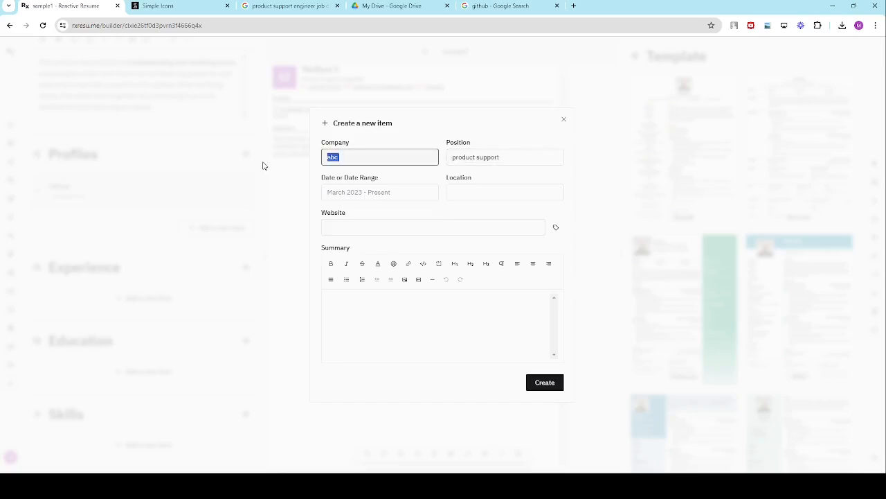
pyautogui.write('ABC')
pyautogui.click(455, 158)
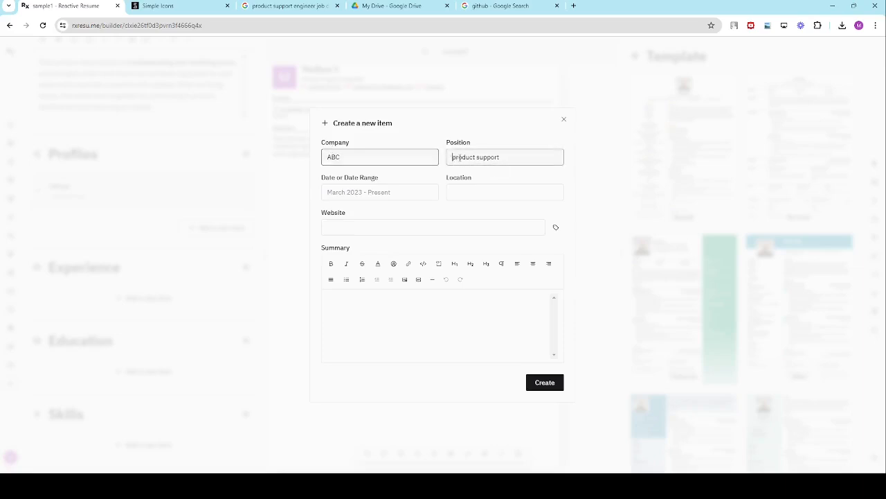
pyautogui.click(455, 157)
pyautogui.press('BackSpace')
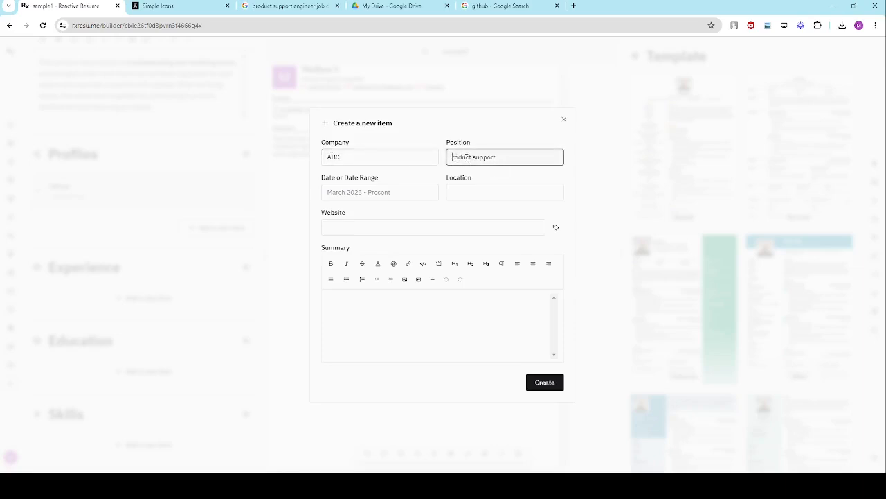
pyautogui.write('P')
# Step: Set the experience item's date range to March 2023 - Present
pyautogui.click(359, 190)
pyautogui.write('mmmm')
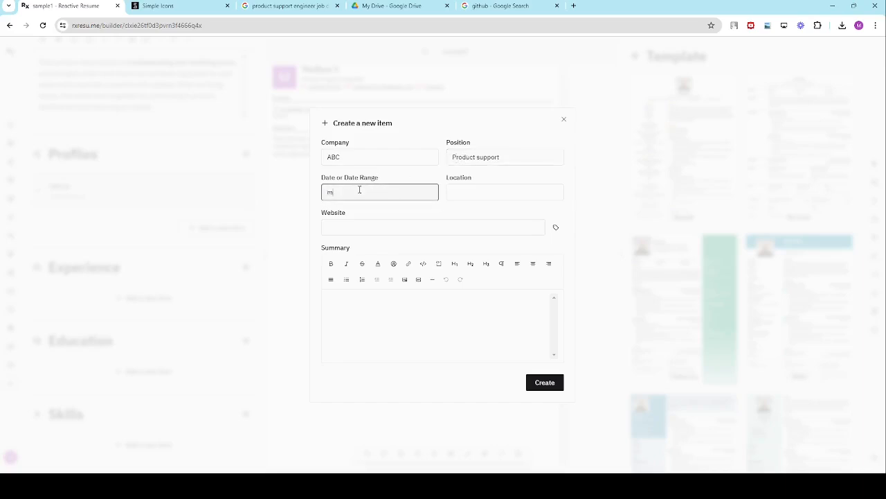
pyautogui.press('BackSpace')
pyautogui.press('BackSpace')
pyautogui.press('BackSpace')
pyautogui.write('March 2023 - Present')
# Step: Look at the location, website and website label entries of the experience item without filling them in
pyautogui.click(506, 196)
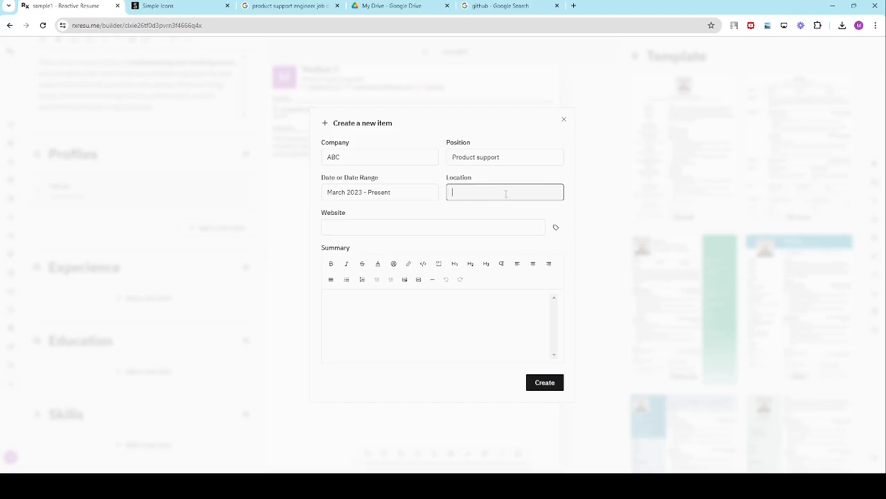
pyautogui.click(464, 223)
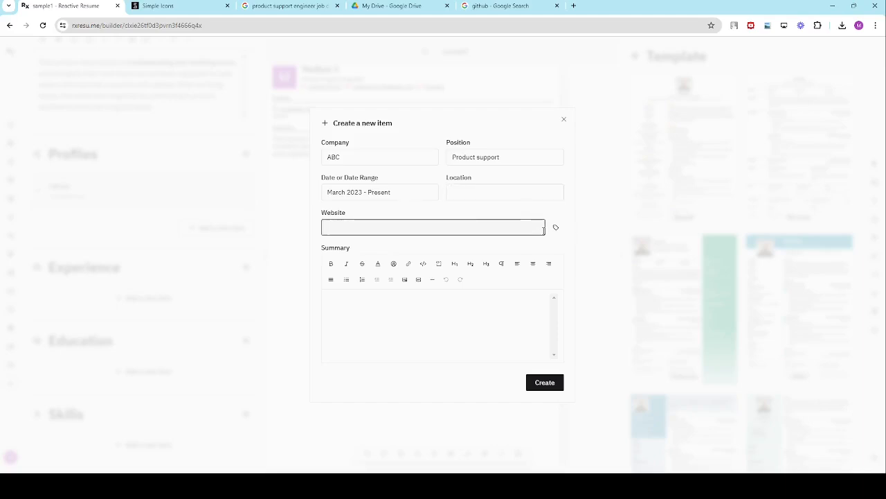
pyautogui.click(556, 228)
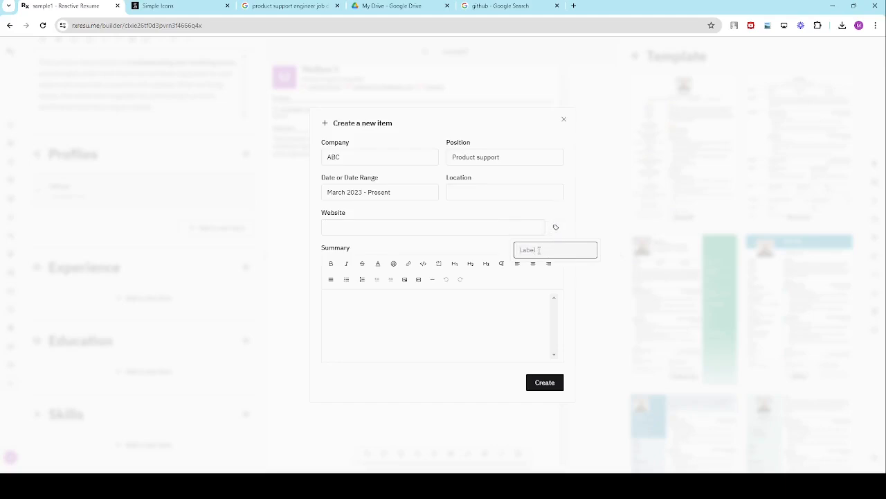
pyautogui.click(552, 223)
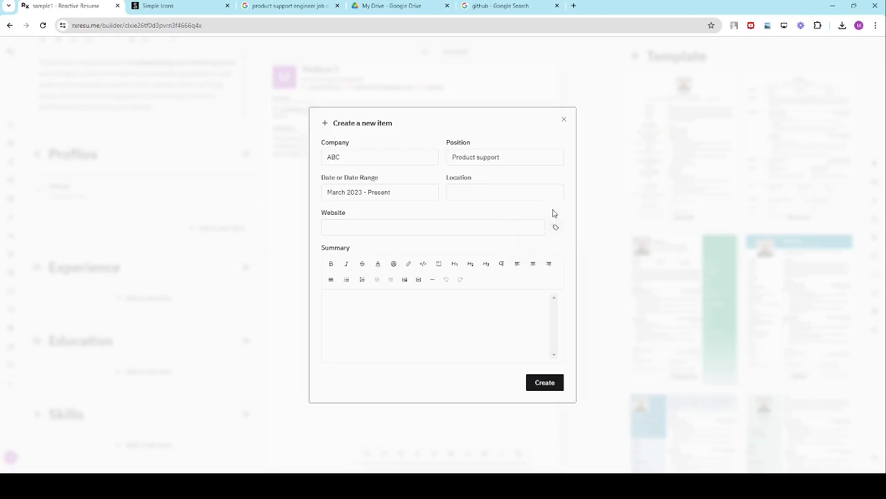
# Step: Switch to the Google results tab and search for "product support engineer roles and responsibilities" to find text for the experience summary
pyautogui.click(432, 296)
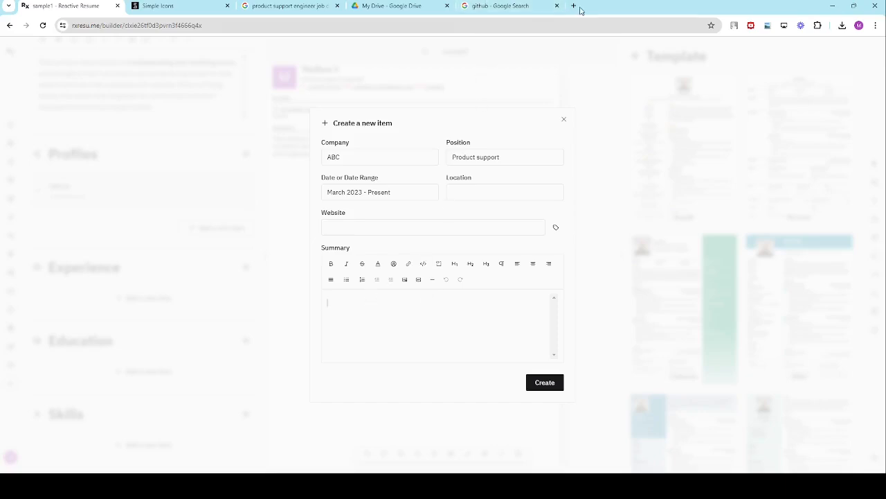
pyautogui.click(298, 6)
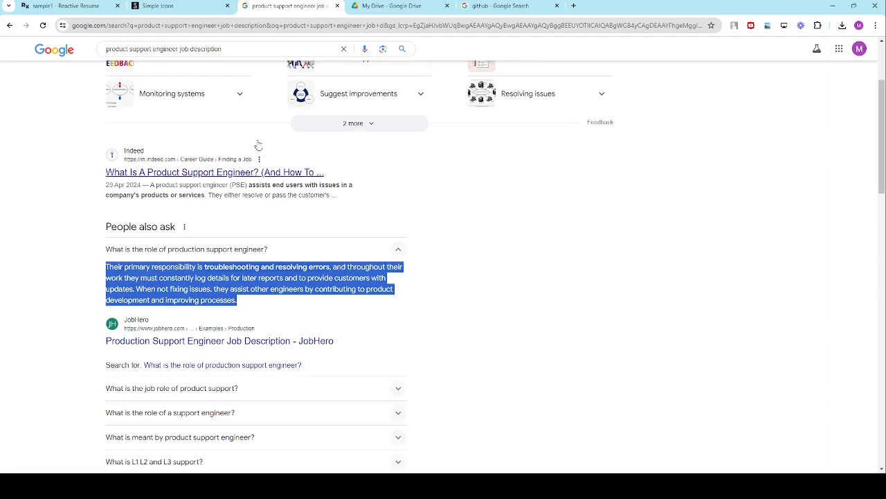
pyautogui.scroll(3, 220, 122)
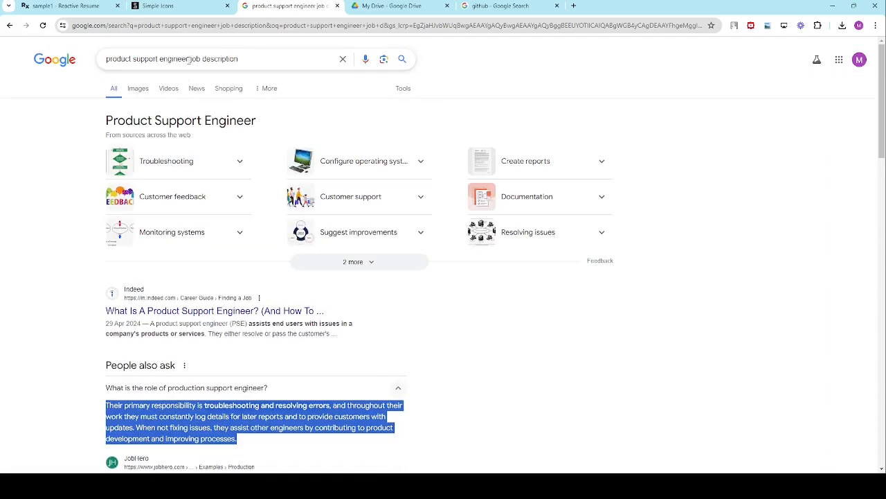
pyautogui.moveTo(190, 59); pyautogui.dragTo(250, 59)
pyautogui.write('rol')
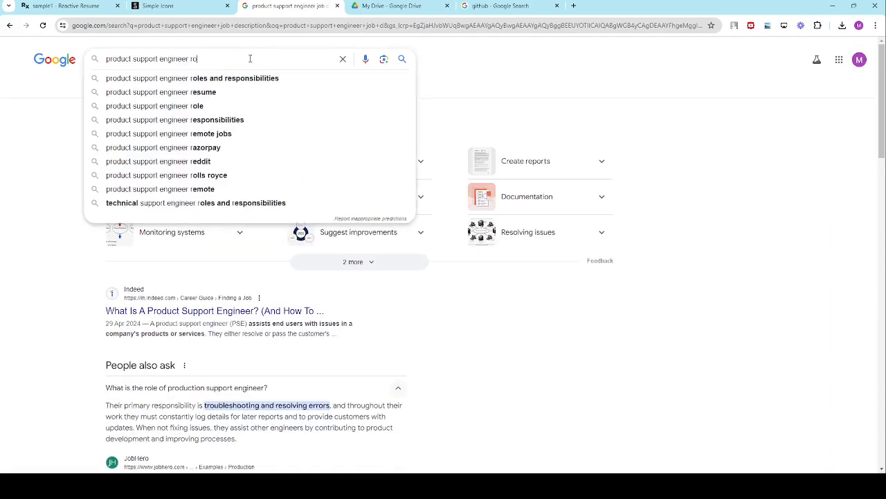
pyautogui.click(234, 78)
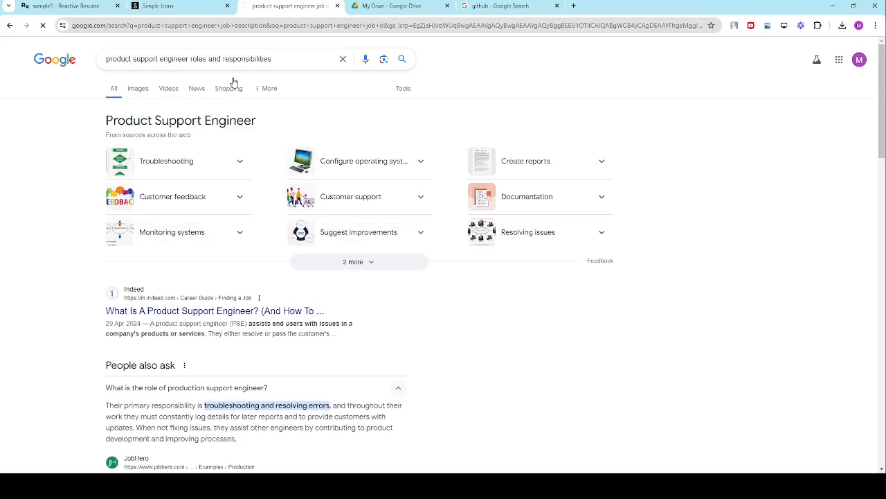
# Step: Expand the question "What is the job role of product support?" and copy the duties paragraph from its answer
pyautogui.scroll(-1, 255, 320)
pyautogui.scroll(-3, 255, 320)
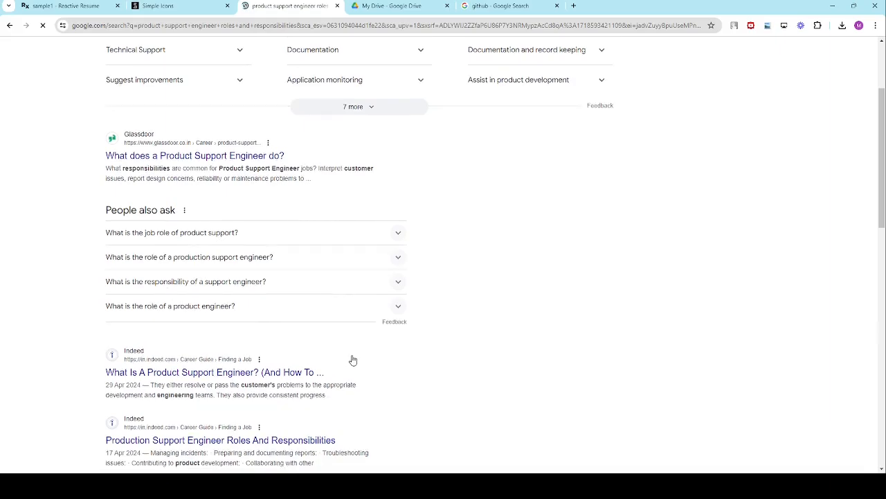
pyautogui.click(269, 190)
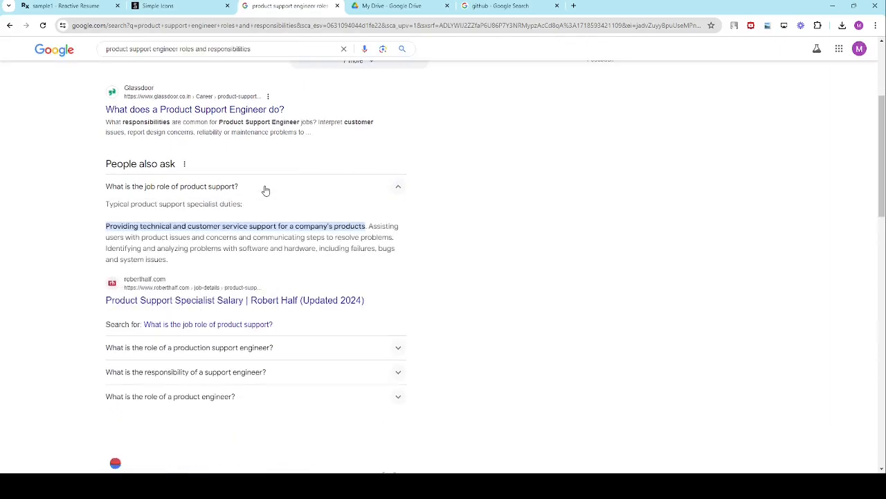
pyautogui.moveTo(104, 225); pyautogui.dragTo(218, 273)
pyautogui.hotkey('ctrl', 'c')
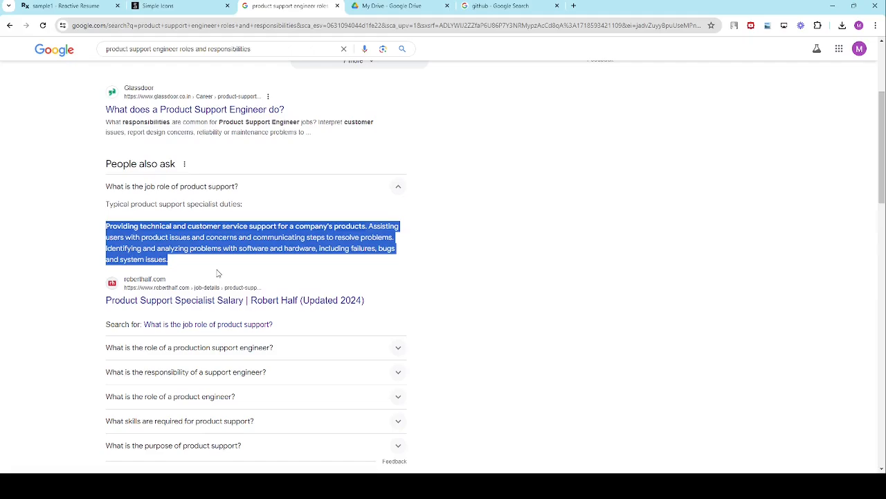
# Step: Return to the sample1 resume tab, paste the copied duties paragraph as the experience summary, and create the item
pyautogui.click(69, 6)
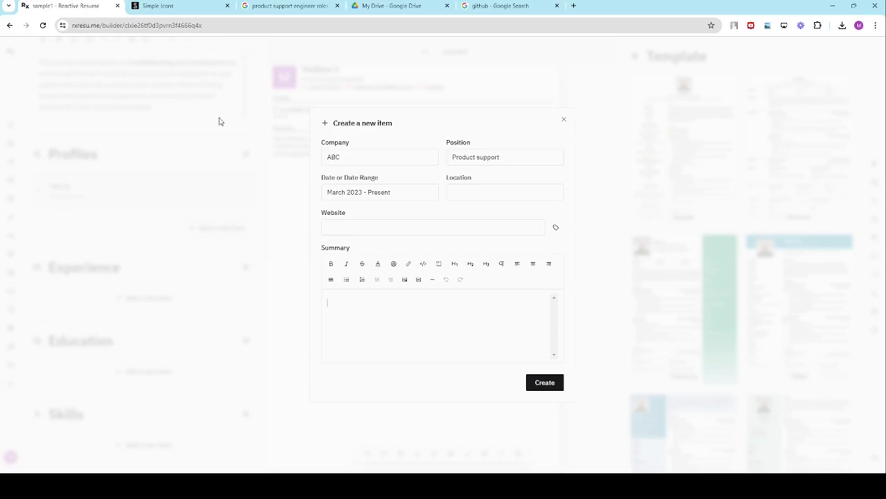
pyautogui.hotkey('ctrl', 'v')
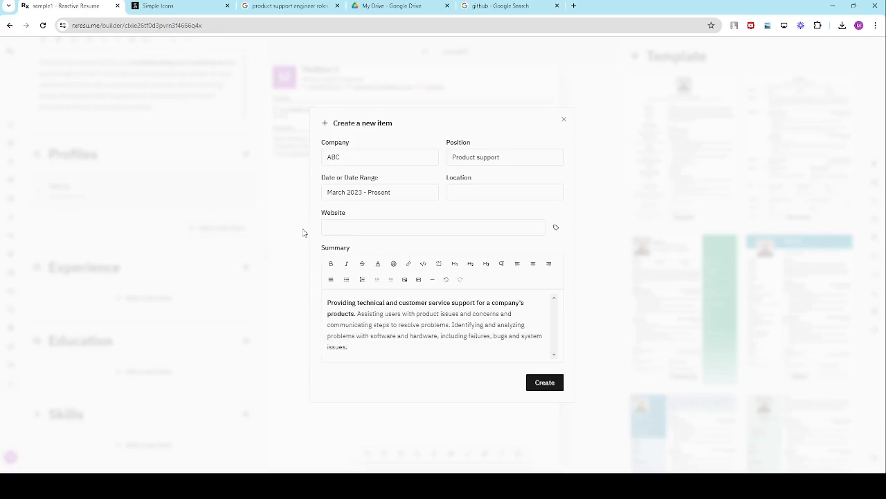
pyautogui.click(537, 387)
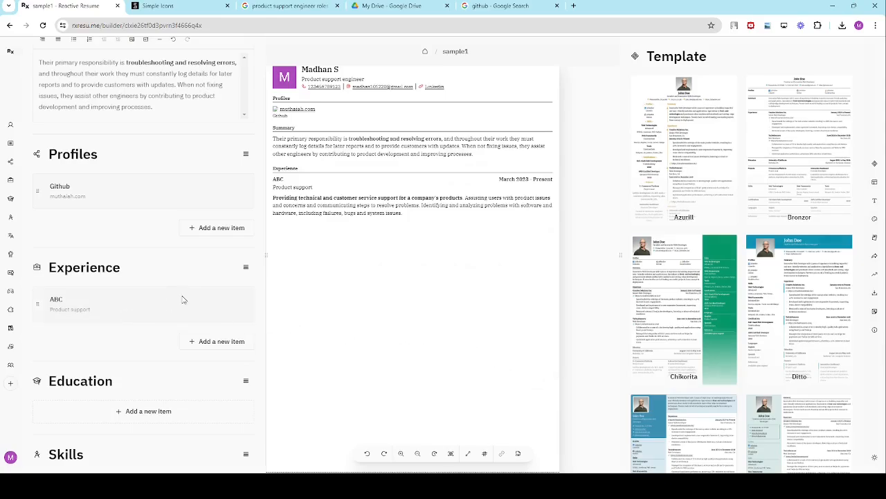
pyautogui.click(226, 309)
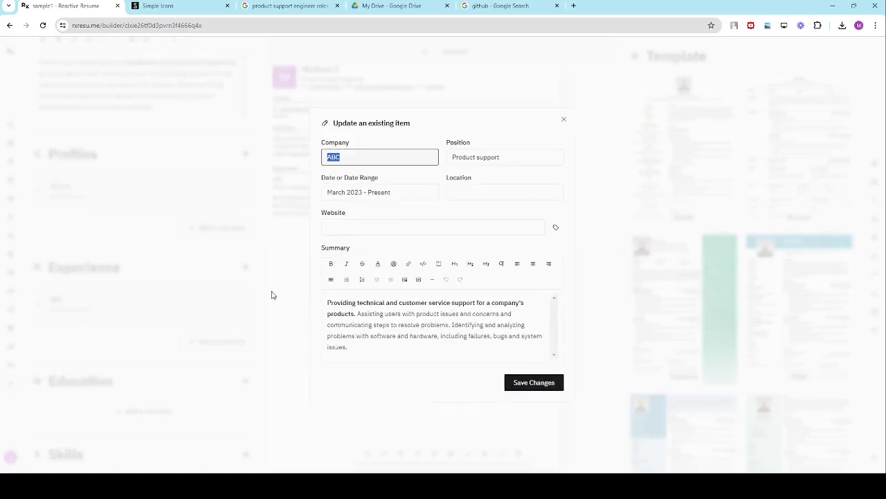
pyautogui.click(368, 228)
pyautogui.write('htt')
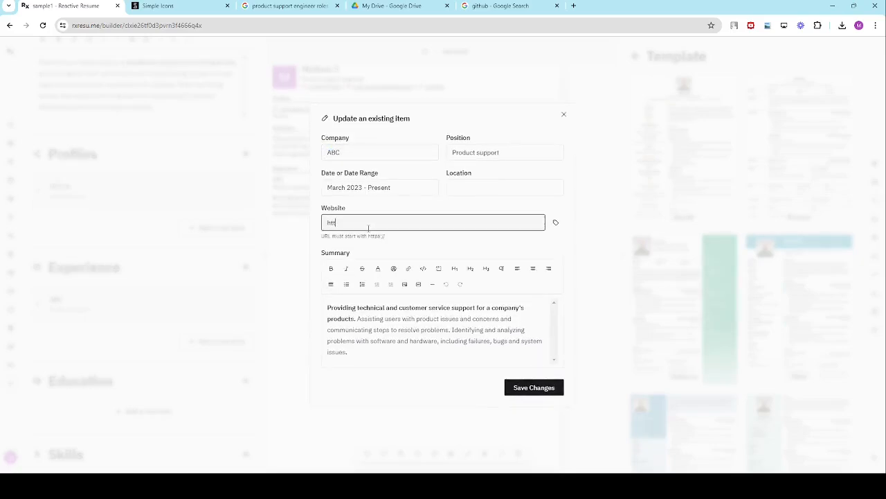
pyautogui.write('ps://y')
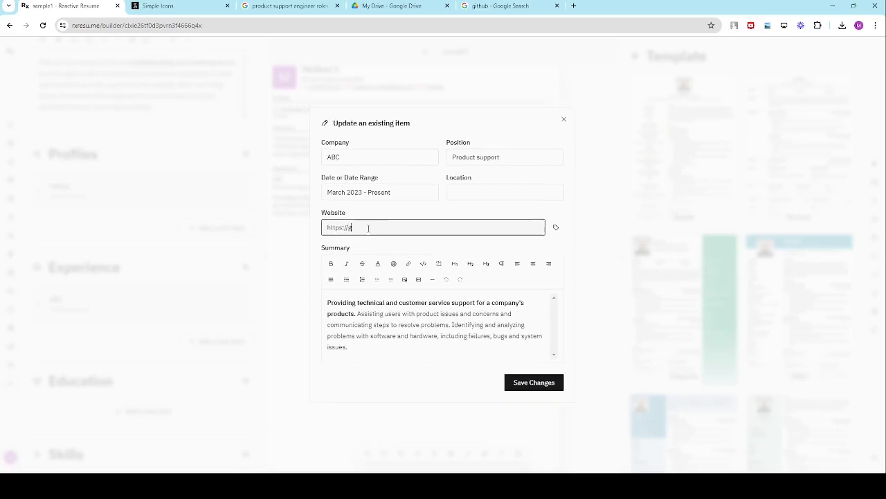
pyautogui.write('ahoo.com')
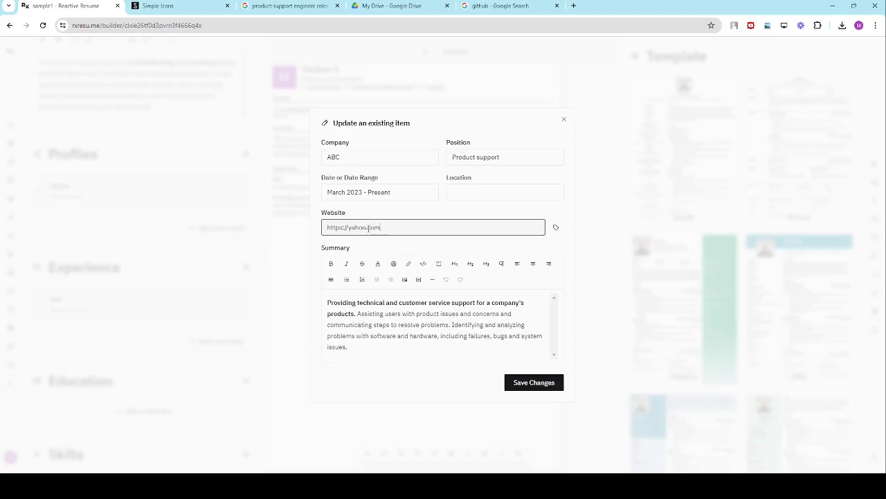
pyautogui.click(550, 386)
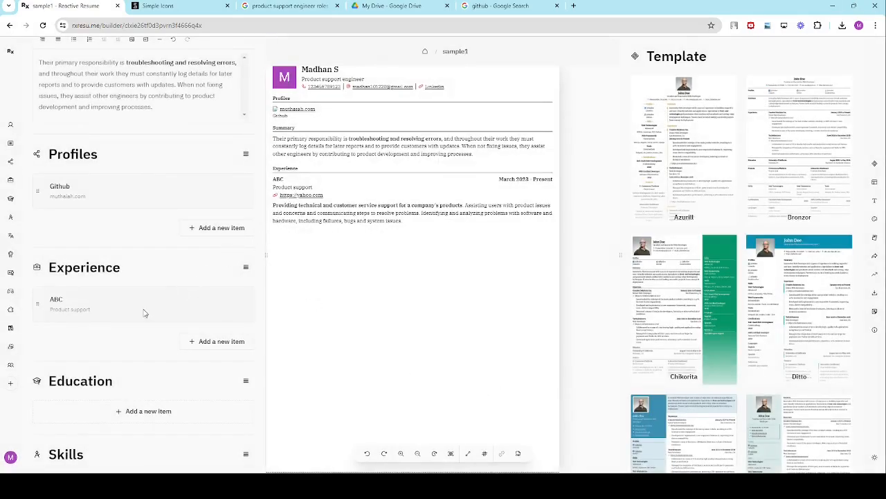
# Step: Start a new experience item with company BCSA, position CSR and date range March 2022 - March 2023
pyautogui.click(200, 346)
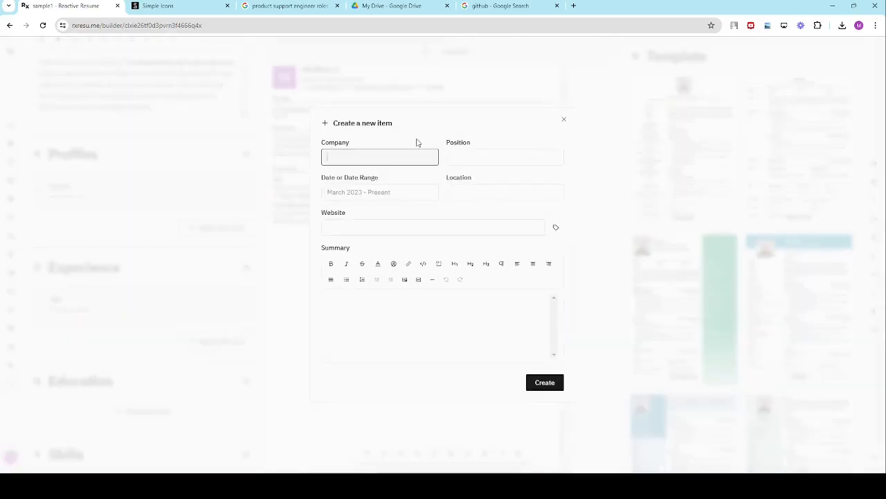
pyautogui.write('BCSA')
pyautogui.click(488, 155)
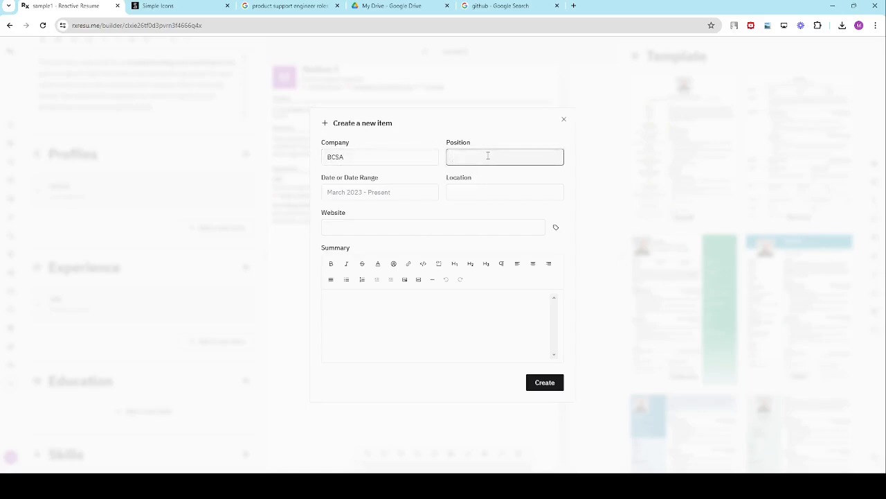
pyautogui.write('prpo')
pyautogui.press('BackSpace')
pyautogui.press('BackSpace')
pyautogui.write('CSR')
pyautogui.click(398, 197)
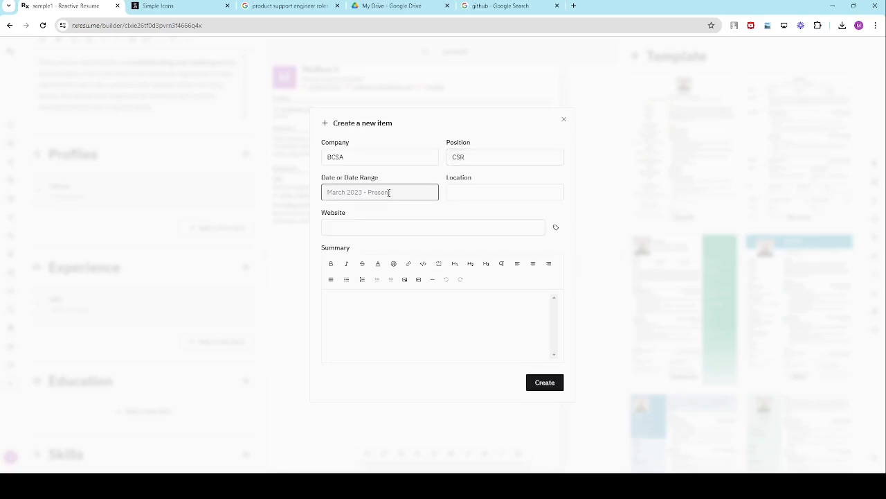
pyautogui.write('March 2022 - March 2023')
pyautogui.click(418, 223)
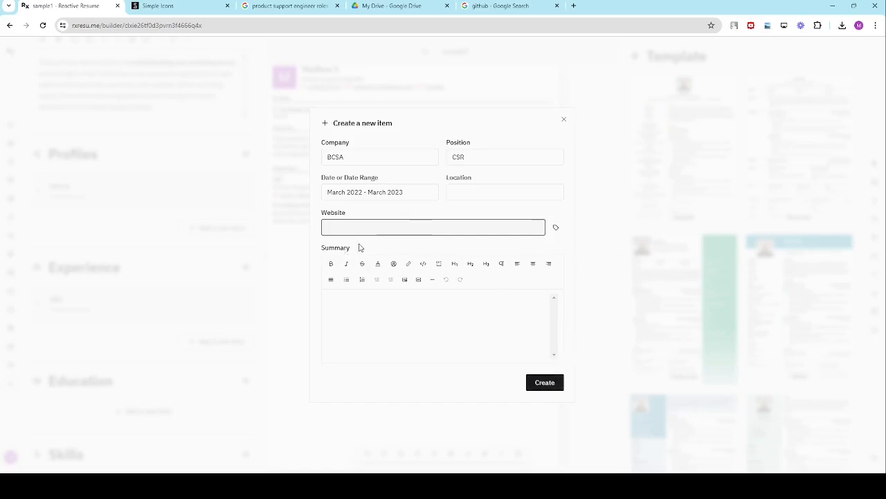
pyautogui.write('T')
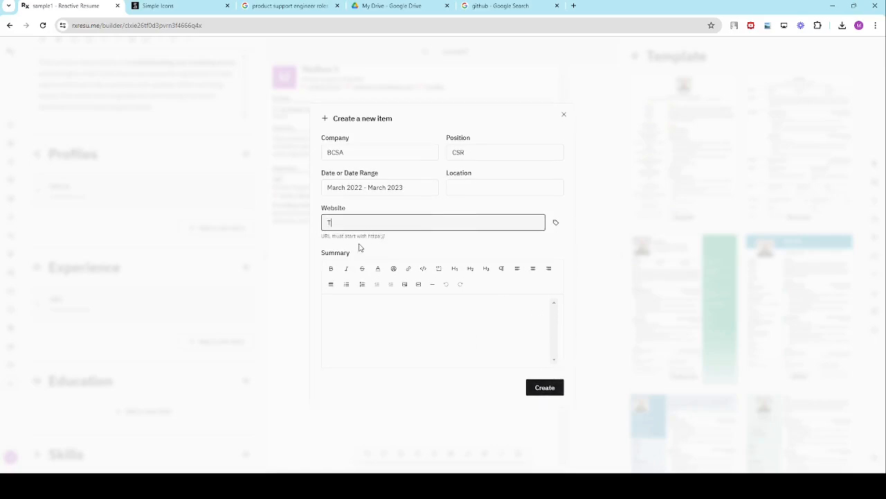
pyautogui.press('BackSpace')
pyautogui.write('https://goo')
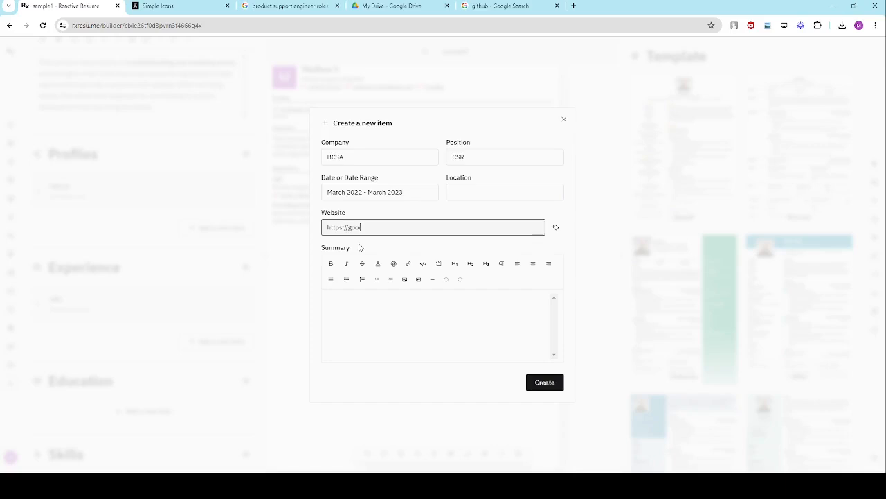
pyautogui.write('gle.com')
# Step: Create the BCSA item with the copied duties paragraph as its summary, and move it above ABC in the experience list
pyautogui.click(392, 297)
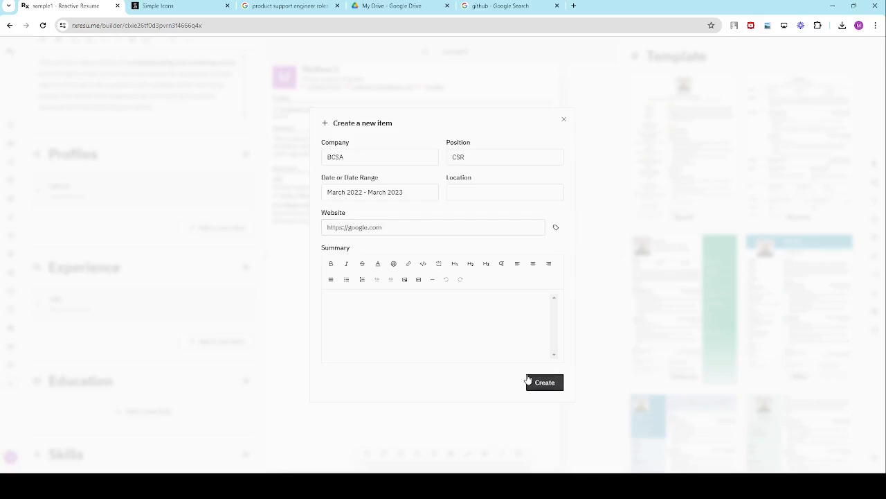
pyautogui.hotkey('ctrl', 'v')
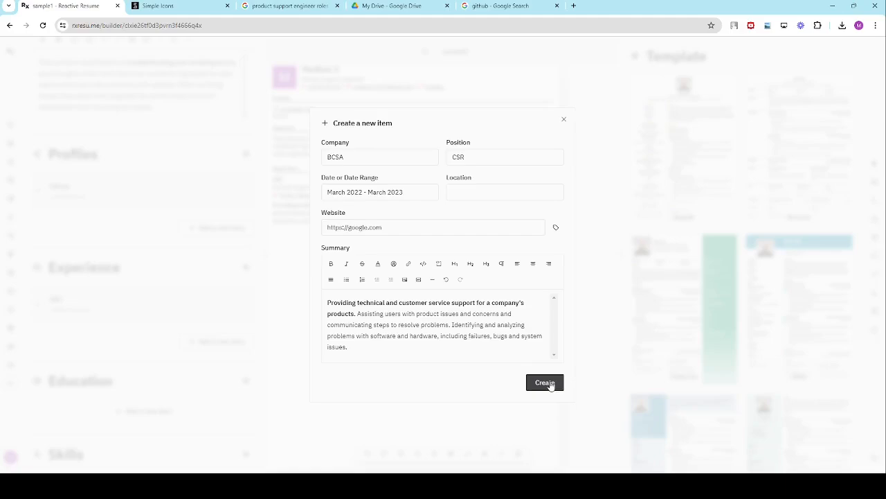
pyautogui.click(545, 383)
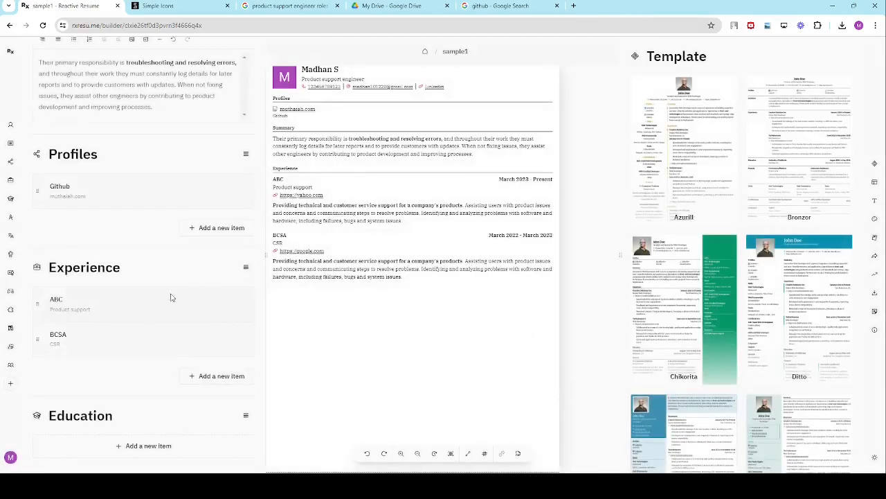
pyautogui.moveTo(37, 339); pyautogui.dragTo(45, 302)
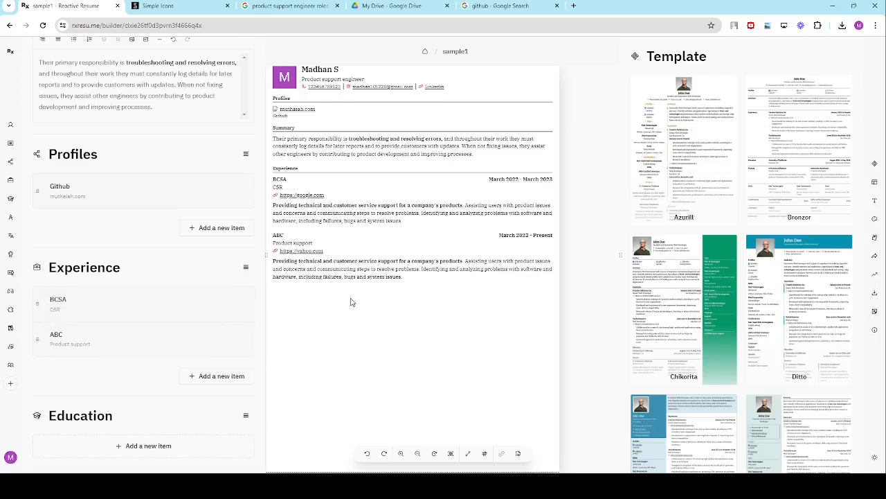
# Step: Start a new education item with institution "DSA school" and type of study "middle school"
pyautogui.scroll(-1, 197, 376)
pyautogui.scroll(-1, 198, 376)
pyautogui.click(223, 356)
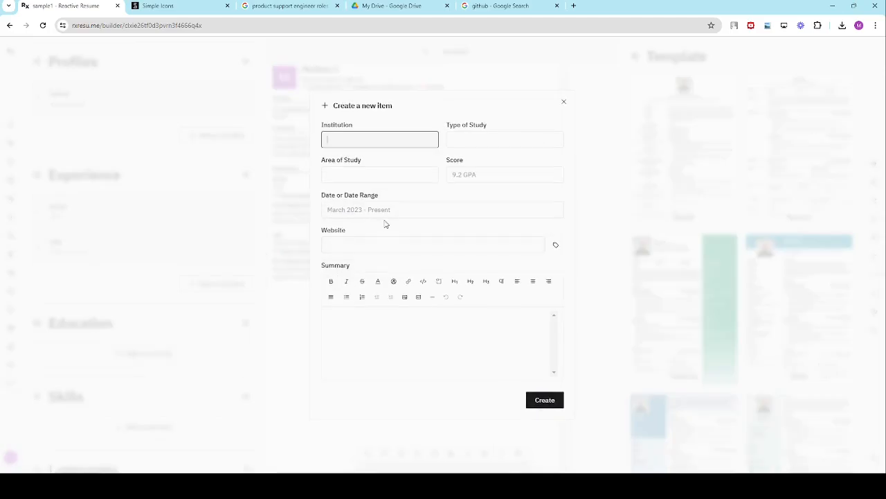
pyautogui.write('DSA school')
pyautogui.click(533, 141)
pyautogui.write('mis')
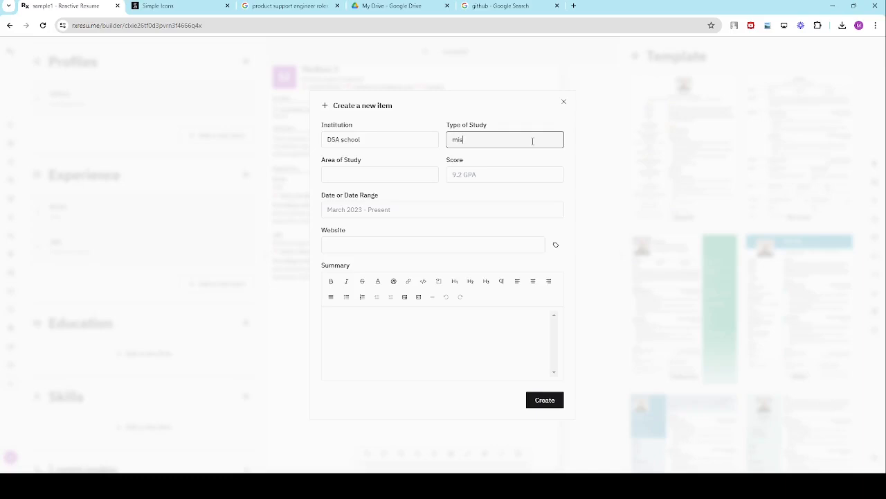
pyautogui.write('sddle school')
# Step: Create the DSA school item with score 9.5, area of study Science and date range March 2016 - March 2018
pyautogui.click(493, 176)
pyautogui.write('9.5')
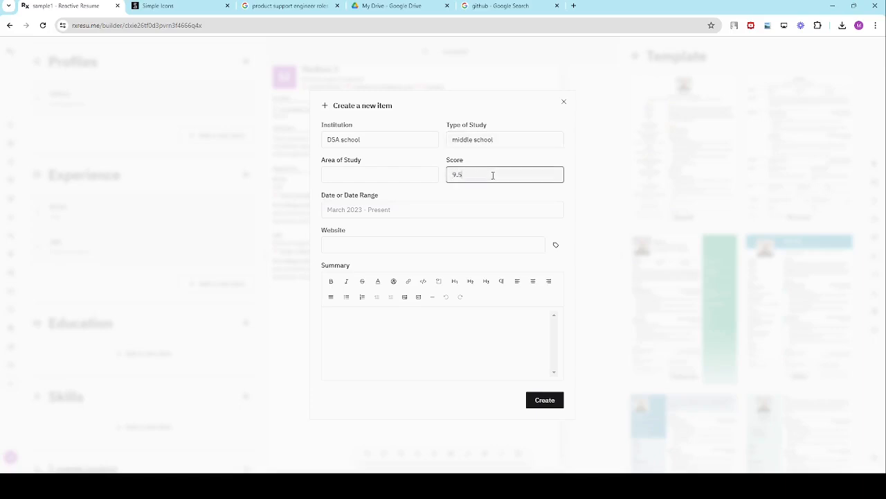
pyautogui.click(409, 179)
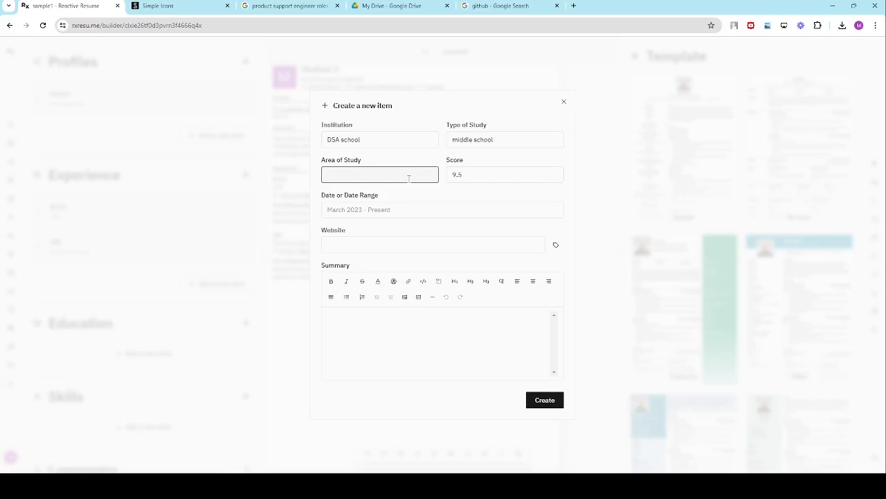
pyautogui.write('Science')
pyautogui.click(355, 209)
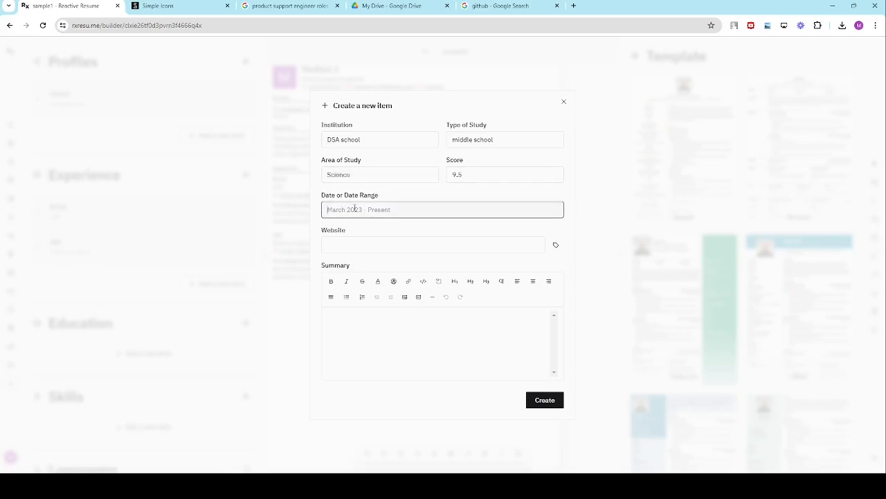
pyautogui.write('March 2016 - March 2018')
pyautogui.click(411, 243)
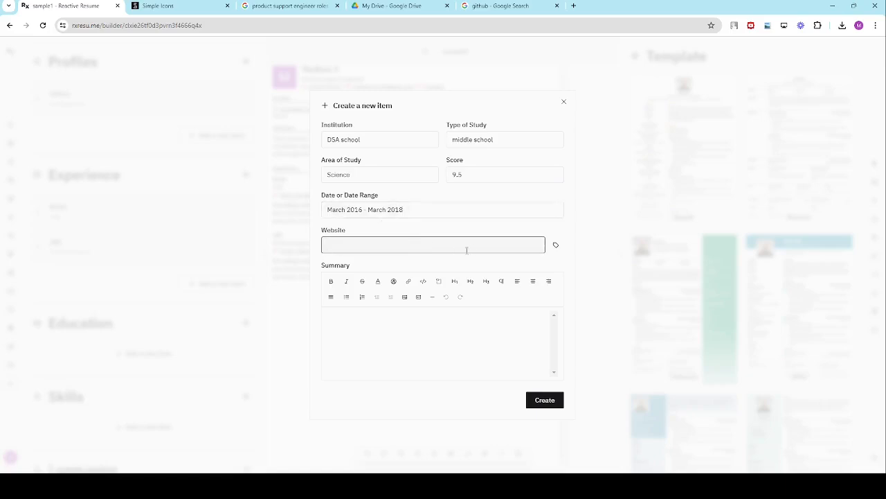
pyautogui.click(399, 317)
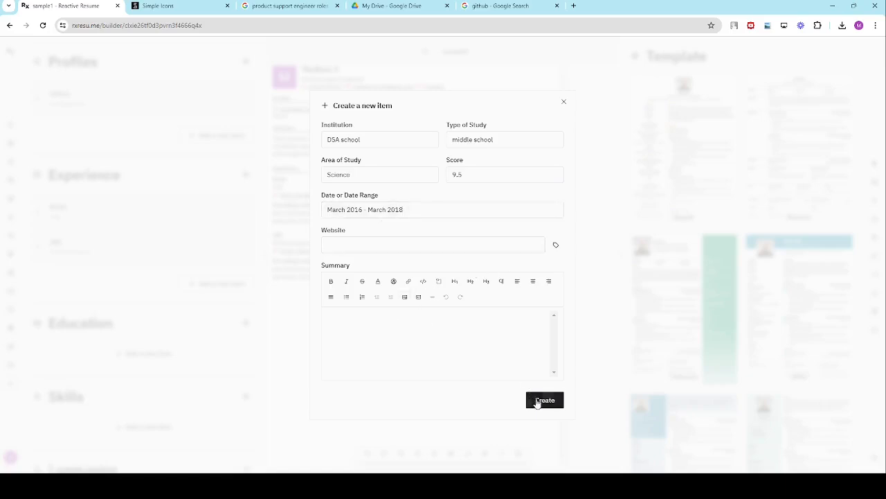
pyautogui.click(537, 403)
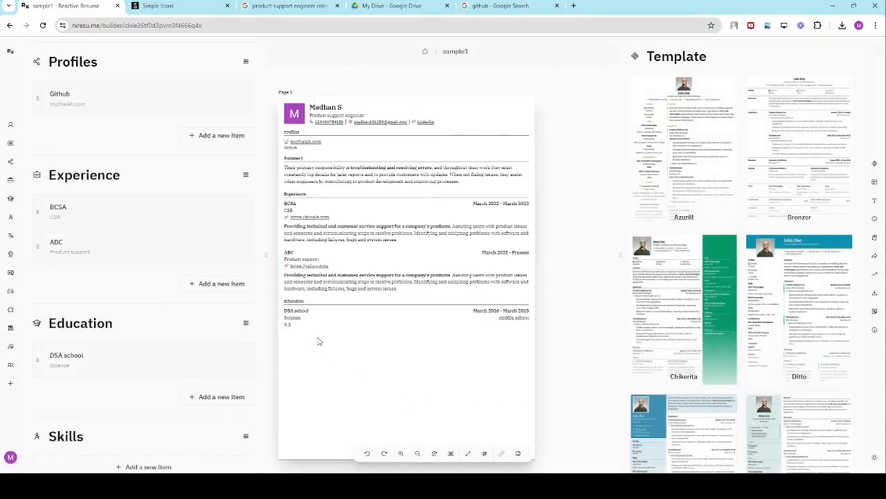
# Step: Start another education item with institution "DFGG school", type of study "High school" and area of study CS
pyautogui.scroll(1, 391, 349)
pyautogui.moveTo(425, 317); pyautogui.dragTo(453, 315)
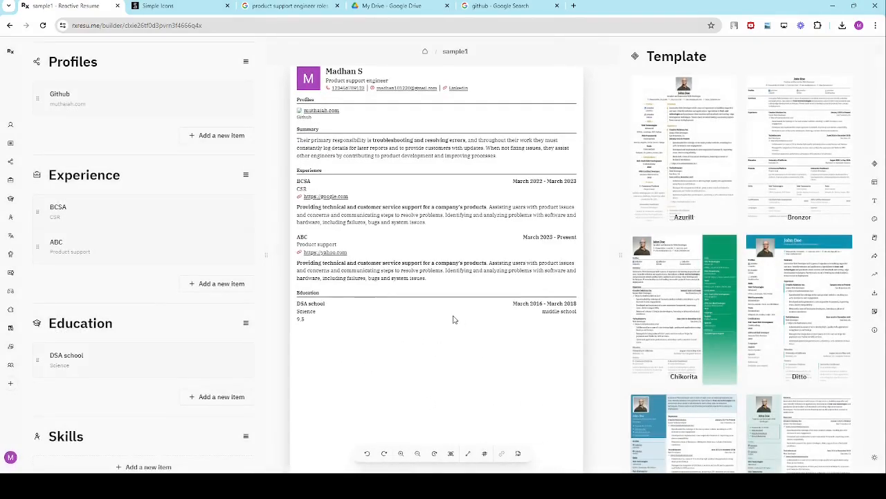
pyautogui.click(221, 396)
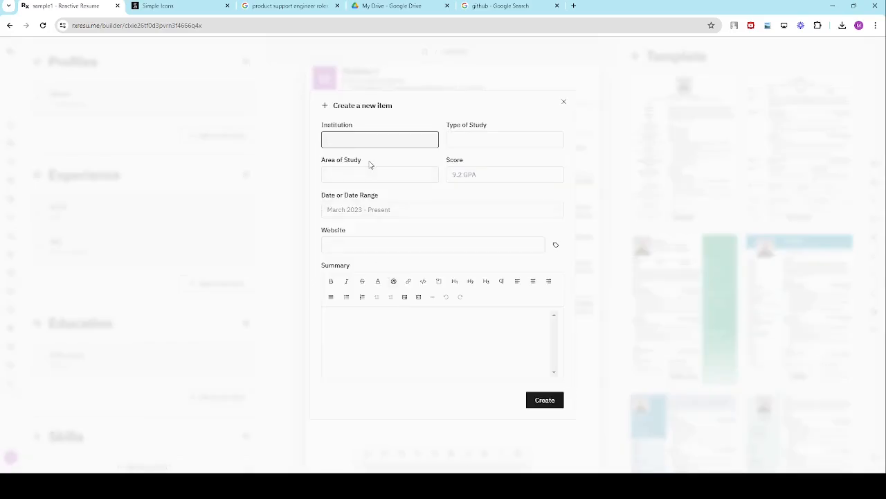
pyautogui.write('DFGG school')
pyautogui.click(505, 141)
pyautogui.write('Hi')
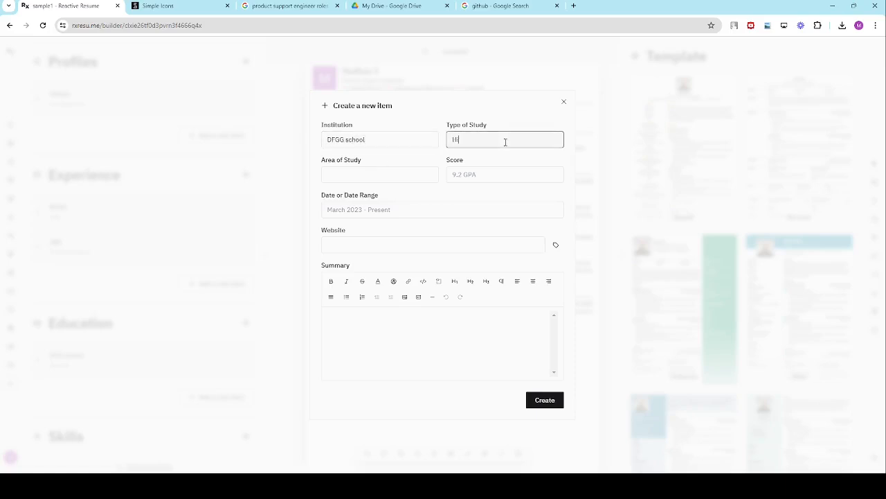
pyautogui.write('gh school')
pyautogui.click(401, 175)
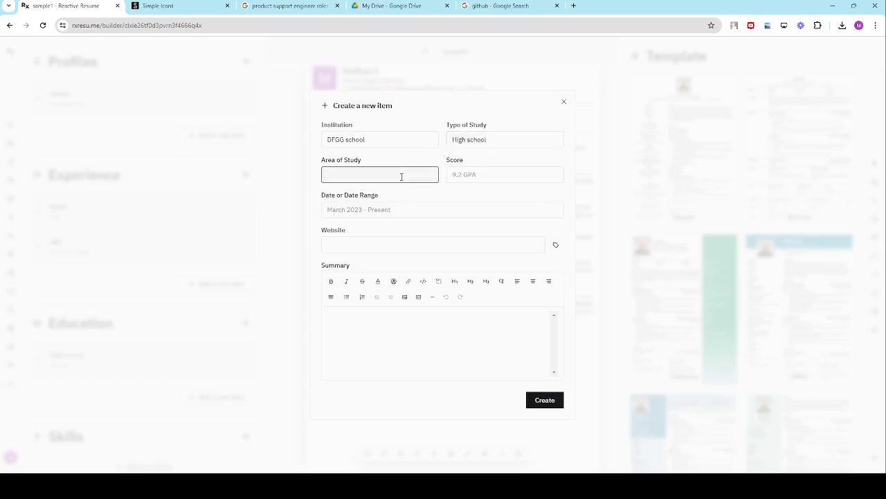
pyautogui.write('CS')
# Step: Create the DFGG school item with score 9.6 and date range "March 2018 March 2022", leaving the website empty
pyautogui.click(457, 179)
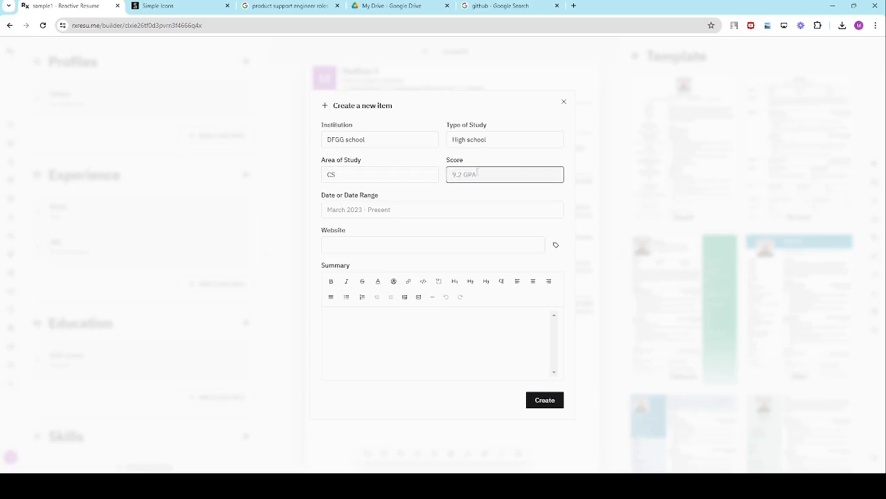
pyautogui.write('9.6')
pyautogui.click(419, 214)
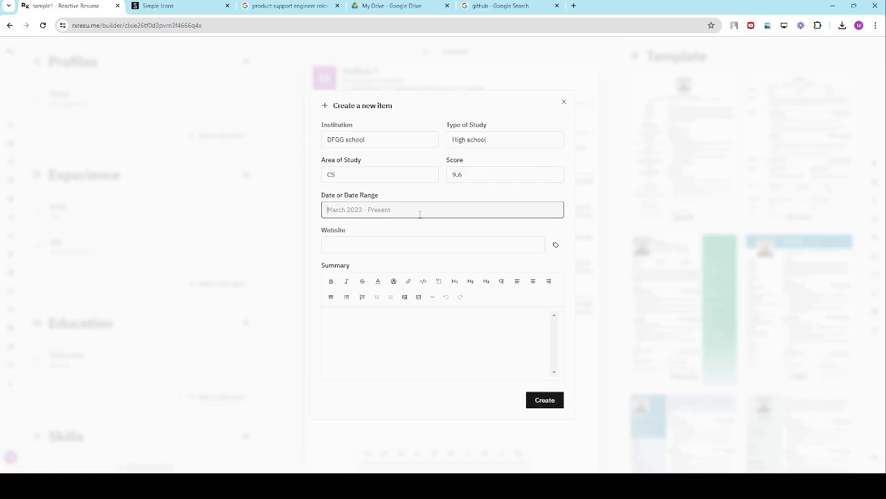
pyautogui.write('March 2018 March 2022')
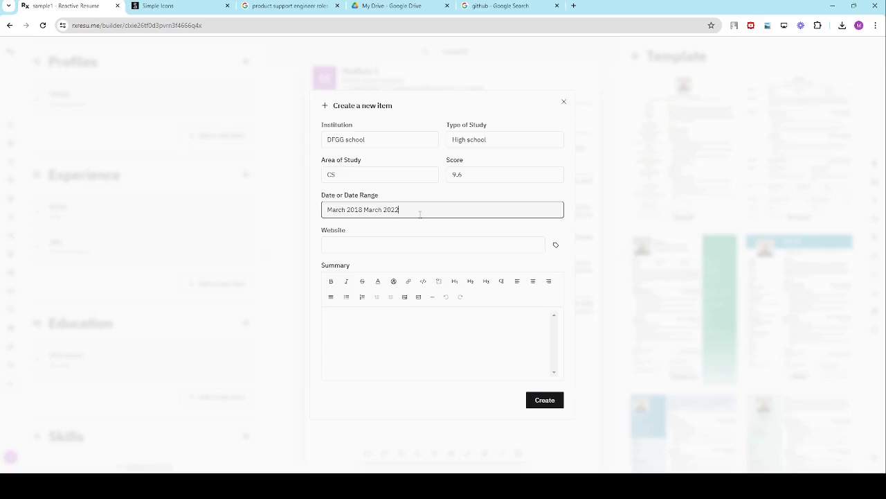
pyautogui.click(445, 243)
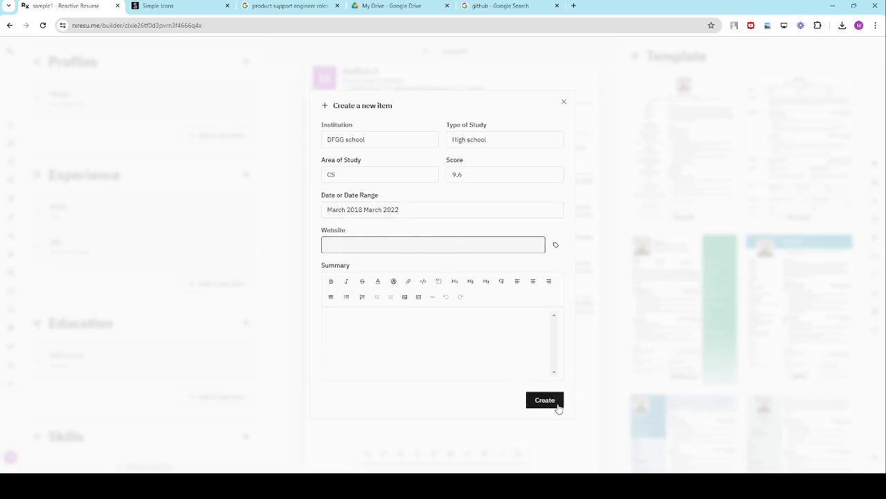
pyautogui.click(553, 405)
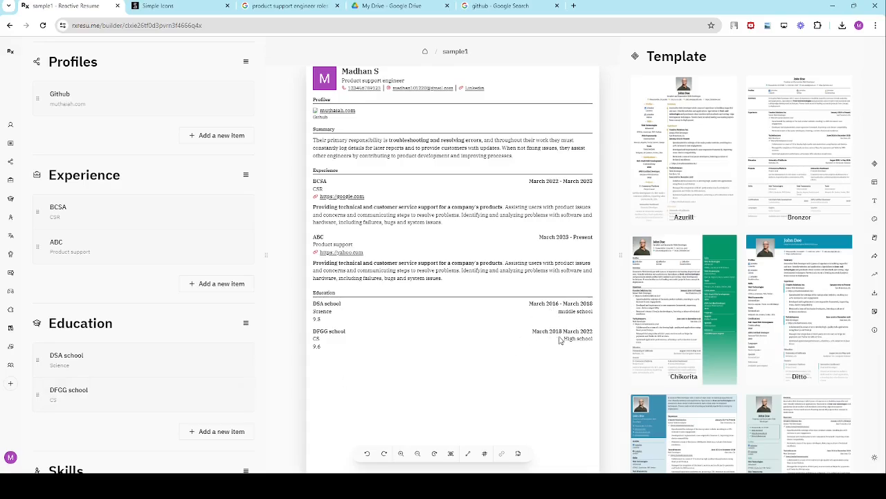
# Step: Start a new skill item named Tally with the level set to 5, leaving the description empty
pyautogui.scroll(-1, 609, 293)
pyautogui.scroll(1, 610, 293)
pyautogui.scroll(-2, 177, 368)
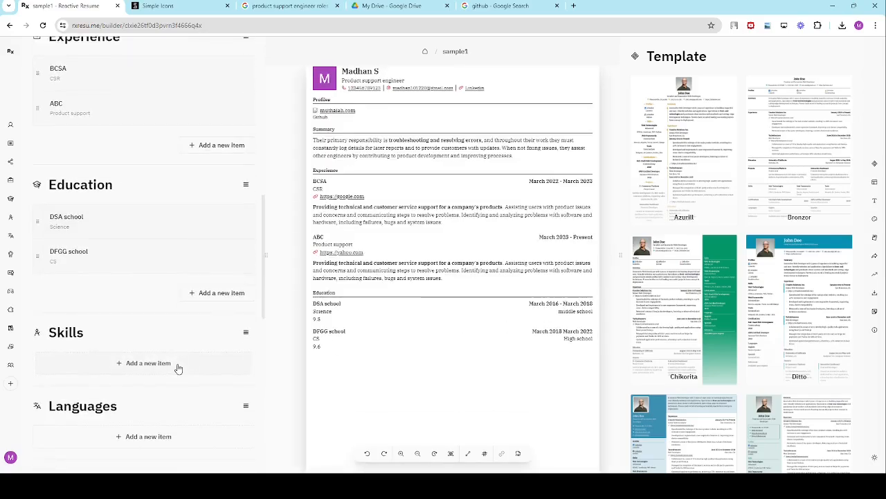
pyautogui.click(178, 365)
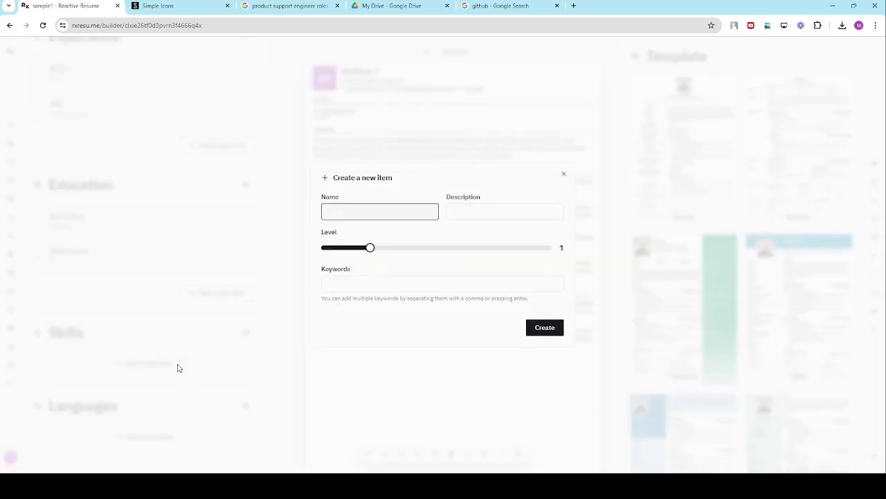
pyautogui.write('Tally')
pyautogui.click(511, 212)
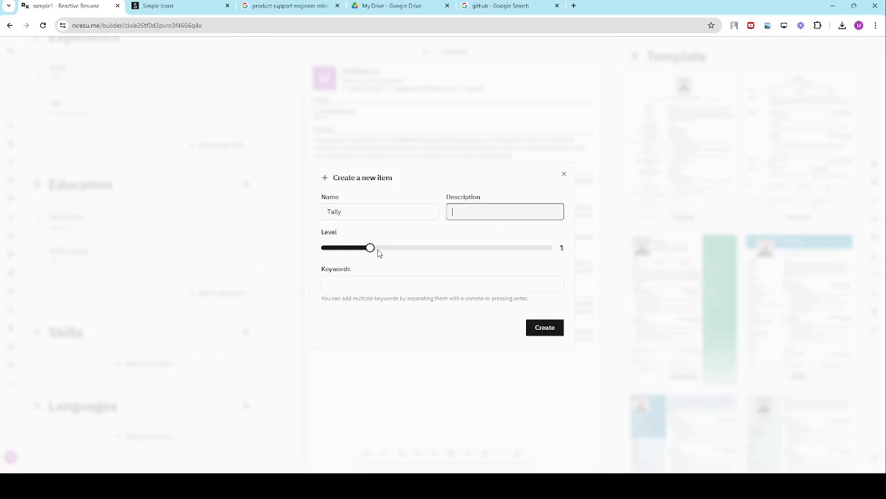
pyautogui.moveTo(379, 249); pyautogui.dragTo(547, 248)
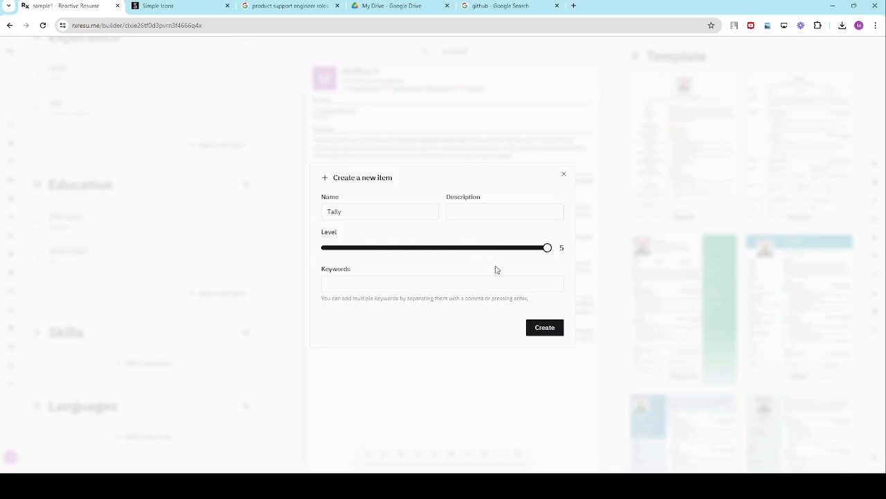
# Step: Add the keywords ERP, Accounting and Cash management to the Tally skill and create the item
pyautogui.click(436, 281)
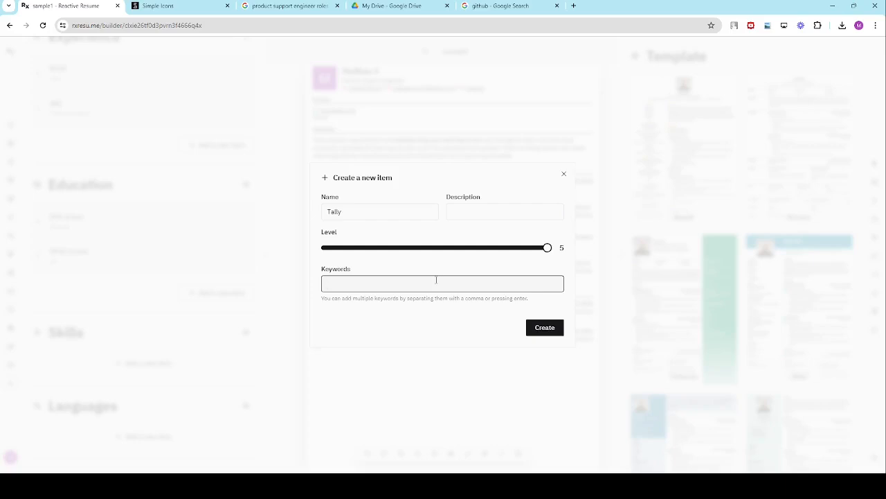
pyautogui.write('ERP')
pyautogui.press('Return')
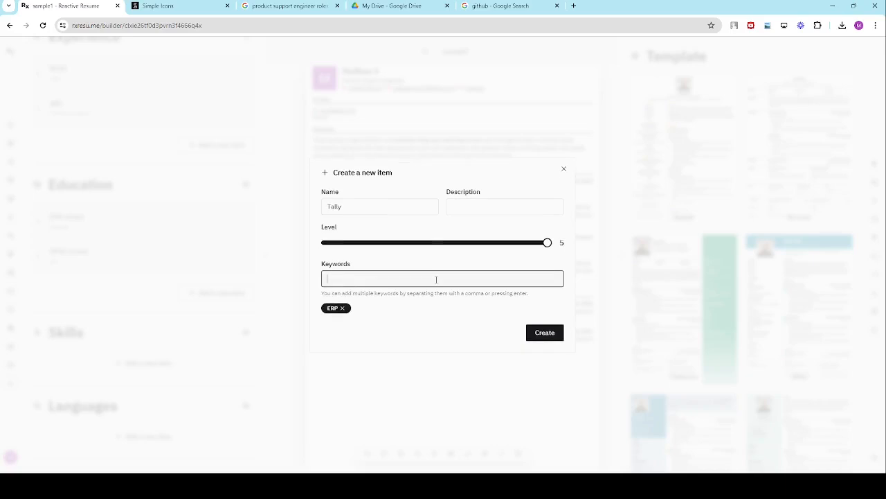
pyautogui.write('Accounting')
pyautogui.press('Return')
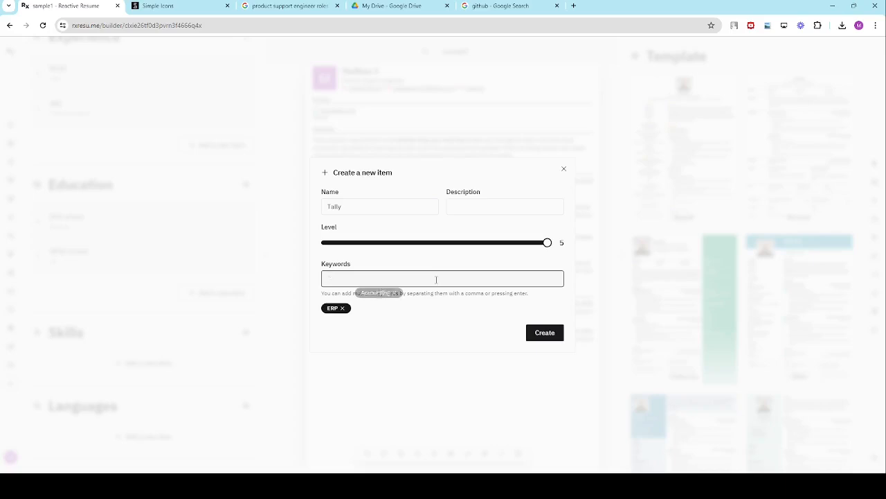
pyautogui.write('XC')
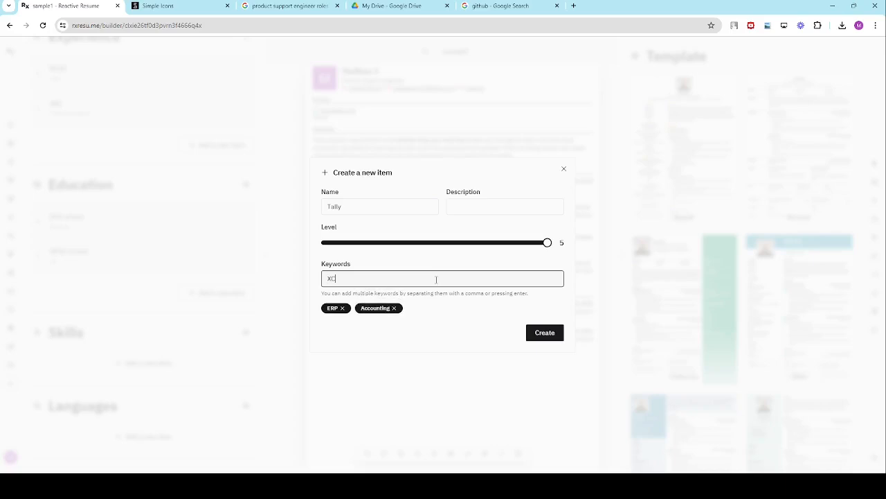
pyautogui.press('BackSpace')
pyautogui.press('BackSpace')
pyautogui.write('Cash management')
pyautogui.click(530, 333)
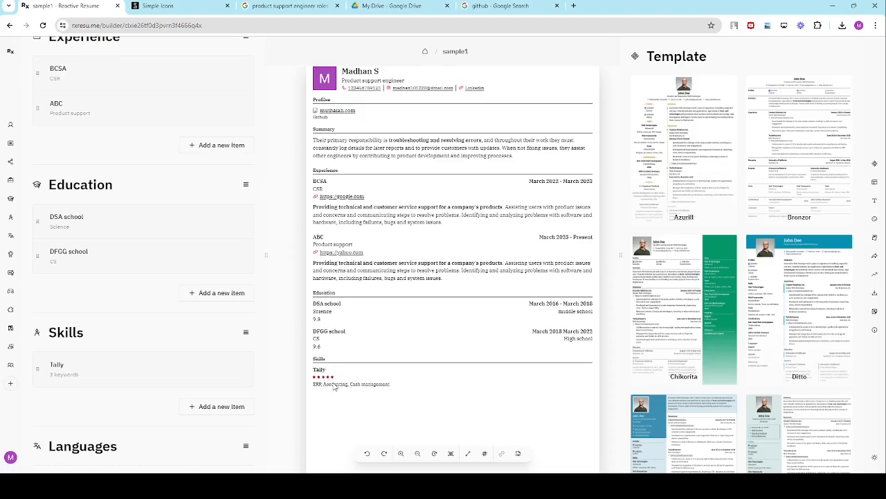
# Step: Try the Azurill, Bronzor, Chikorita and Ditto templates on the resume and look through the remaining designs
pyautogui.click(699, 146)
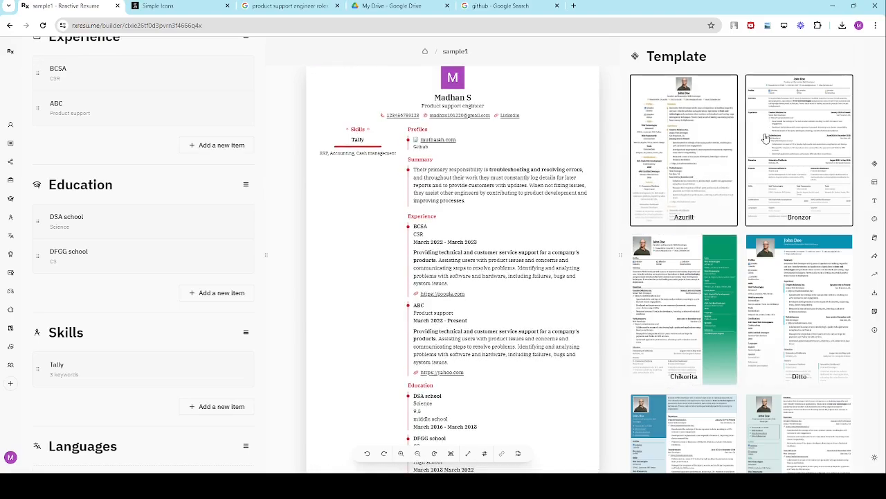
pyautogui.click(762, 139)
pyautogui.click(710, 295)
pyautogui.click(775, 275)
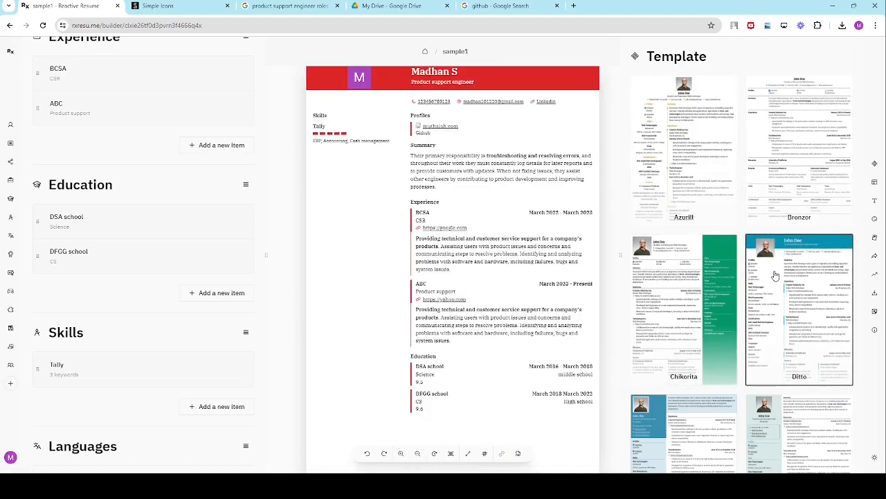
pyautogui.scroll(-7, 775, 275)
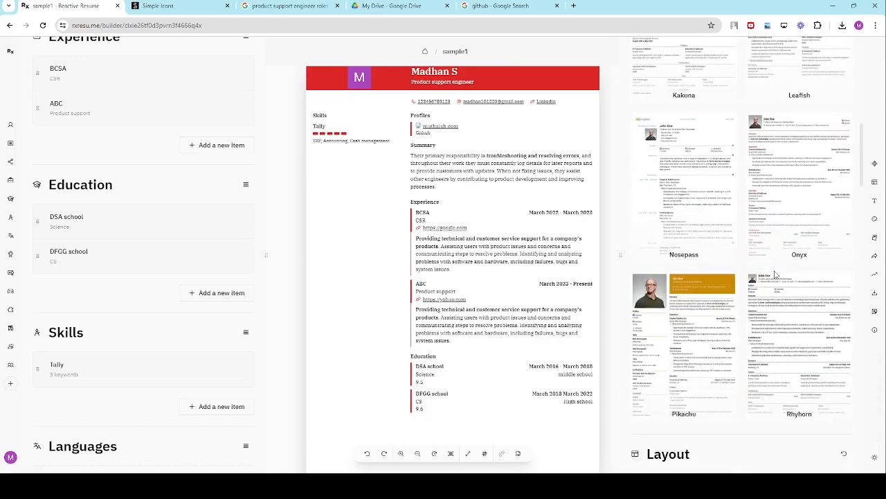
pyautogui.scroll(-3, 762, 277)
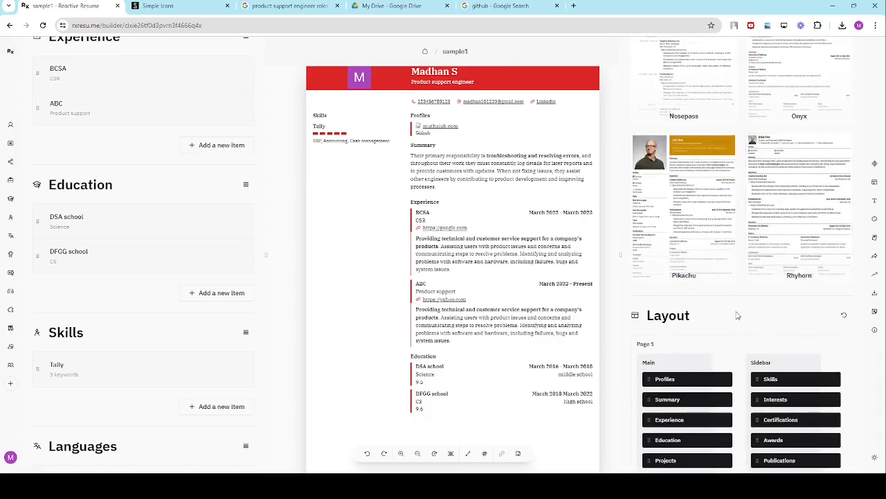
pyautogui.scroll(10, 737, 312)
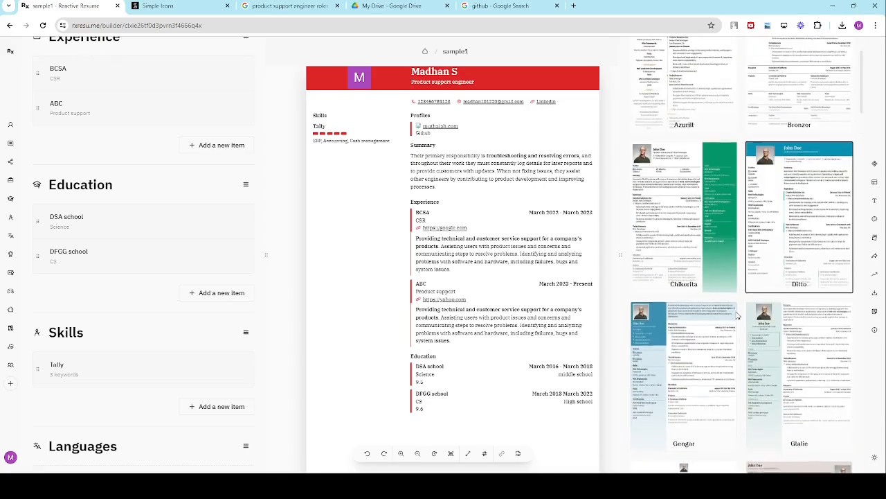
# Step: Compare the Bronzor, Chikorita, Ditto and Gengar templates on the resume, settling on the Azurill template
pyautogui.click(682, 166)
pyautogui.click(782, 173)
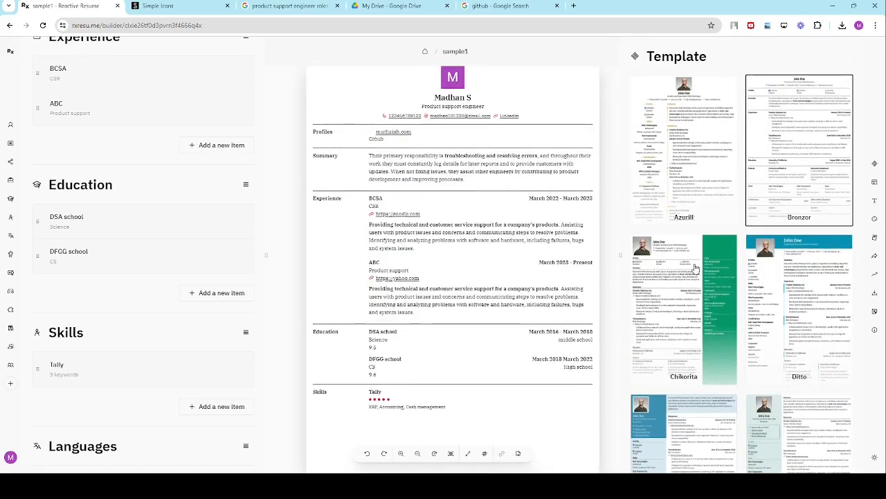
pyautogui.click(715, 287)
pyautogui.click(782, 289)
pyautogui.scroll(-1, 716, 340)
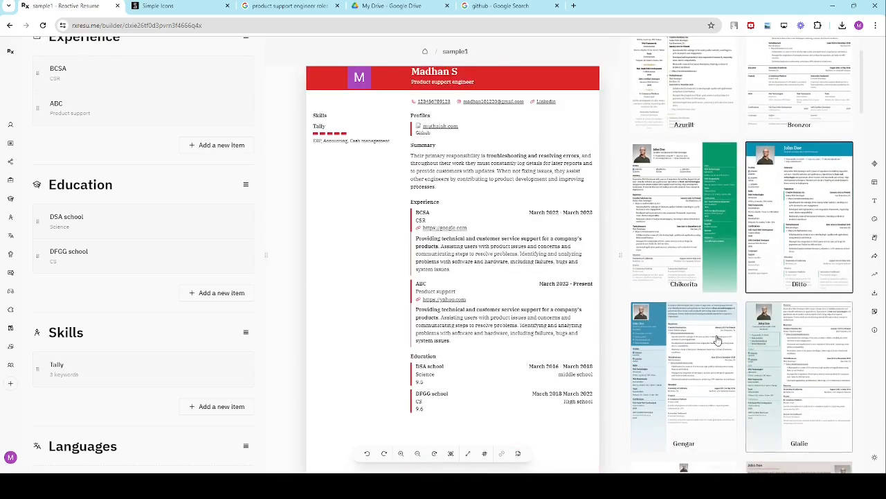
pyautogui.click(699, 350)
pyautogui.scroll(3, 693, 291)
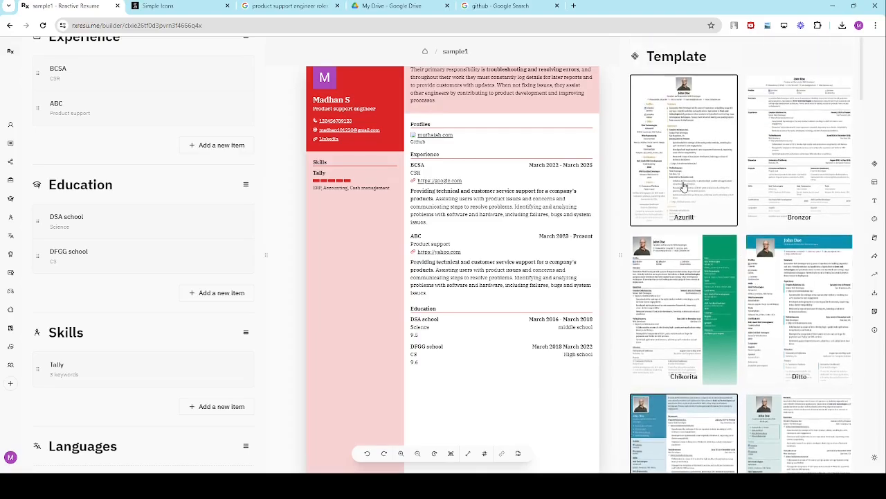
pyautogui.click(684, 186)
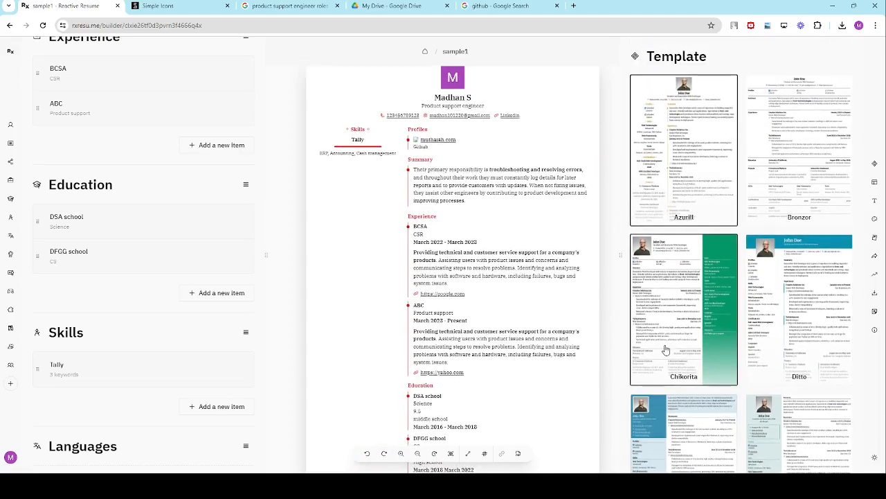
# Step: Start another skill item named Shorthand with the level set to 5
pyautogui.scroll(-1, 116, 343)
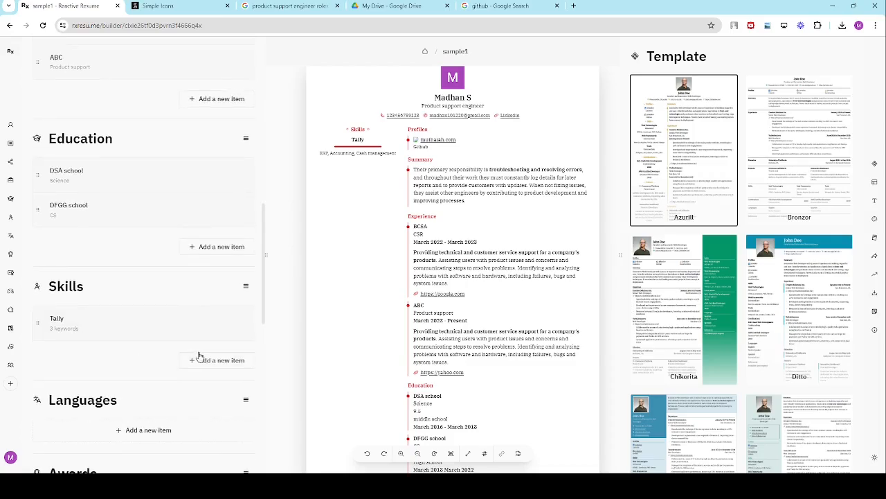
pyautogui.click(202, 360)
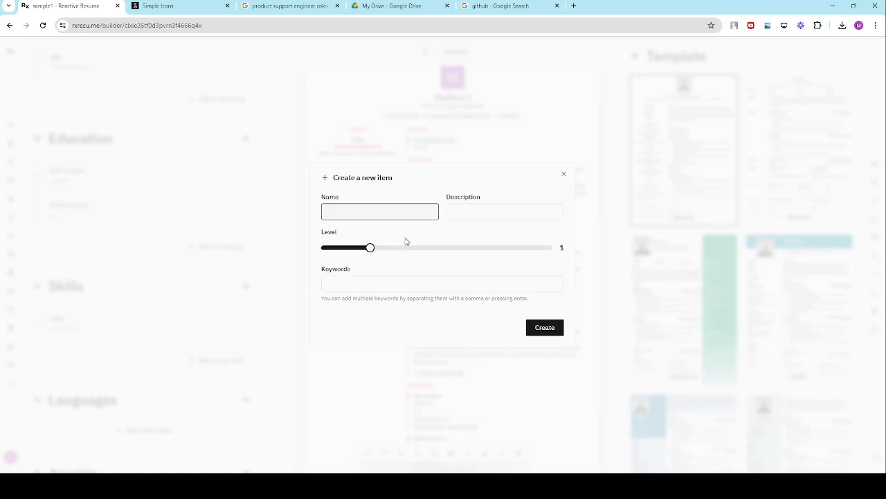
pyautogui.write('Shorthand')
pyautogui.moveTo(411, 247); pyautogui.dragTo(568, 247)
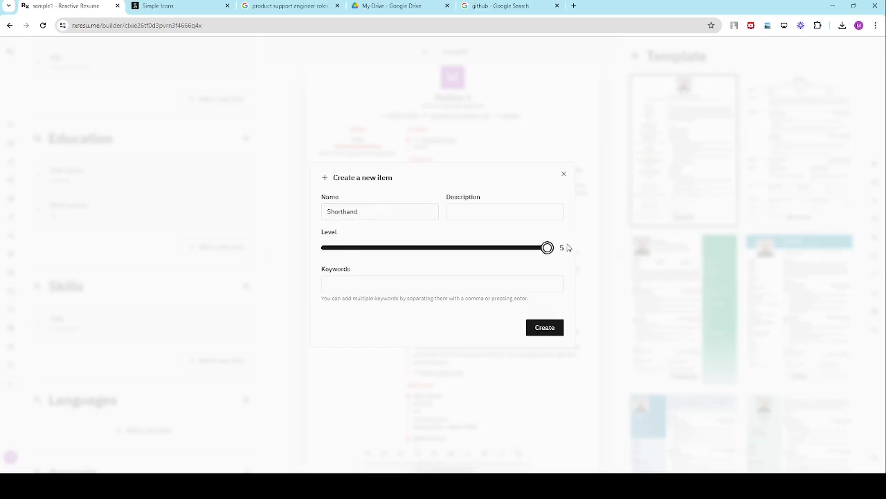
# Step: Add the keywords "Quick writing" and "content marketing" to the Shorthand skill and create the item
pyautogui.click(387, 283)
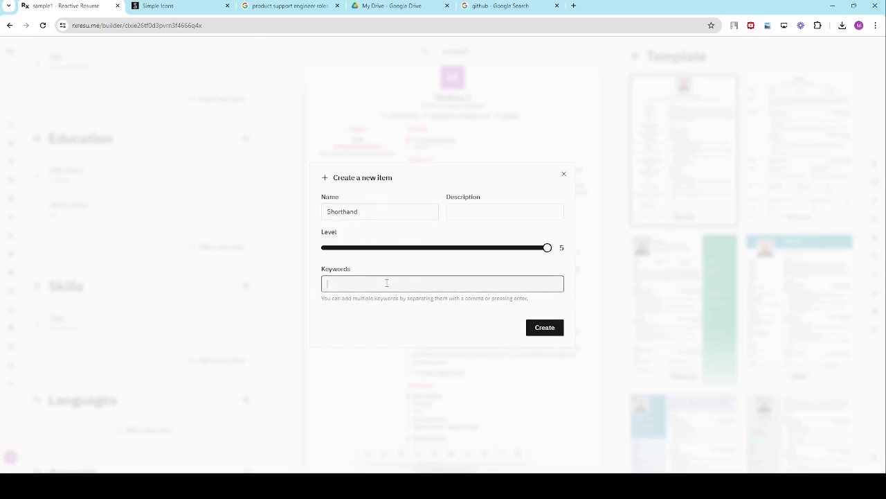
pyautogui.write('Quick writing')
pyautogui.press('Return')
pyautogui.write('co')
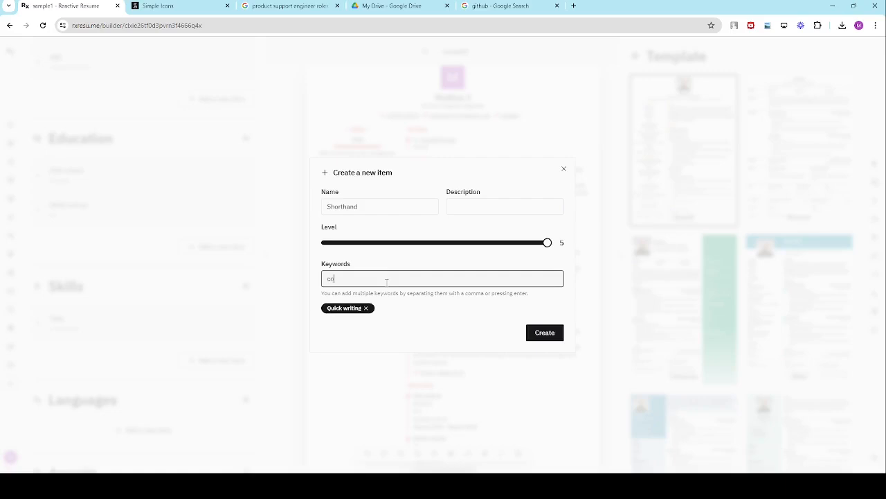
pyautogui.write('ntennt')
pyautogui.write('marketing')
pyautogui.press('Return')
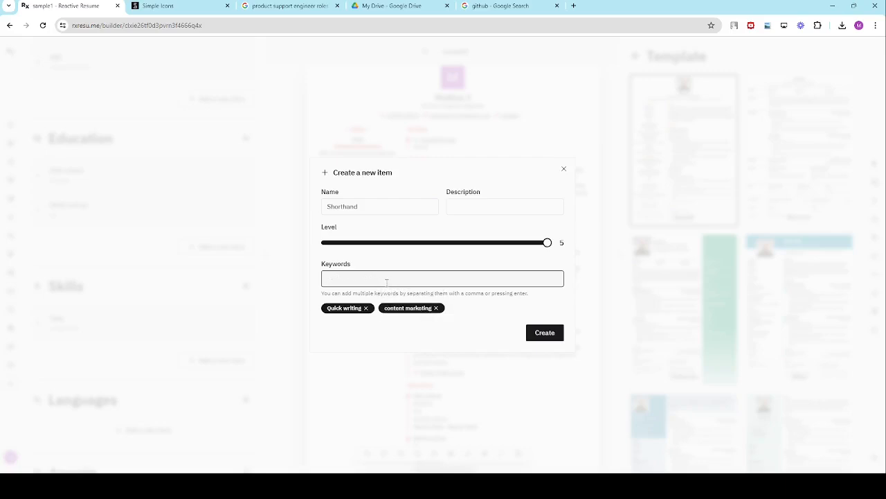
pyautogui.click(545, 333)
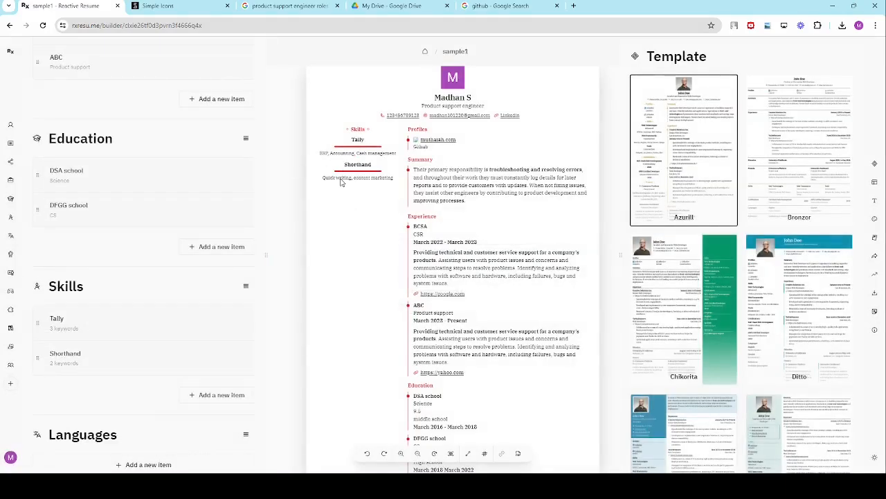
# Step: Create a language item named Hindi with level 5, leaving the description empty
pyautogui.scroll(-3, 214, 331)
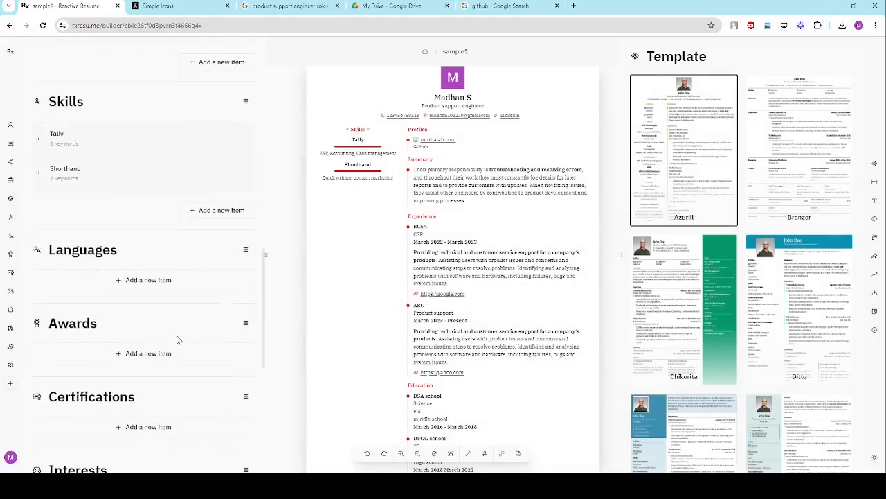
pyautogui.click(187, 287)
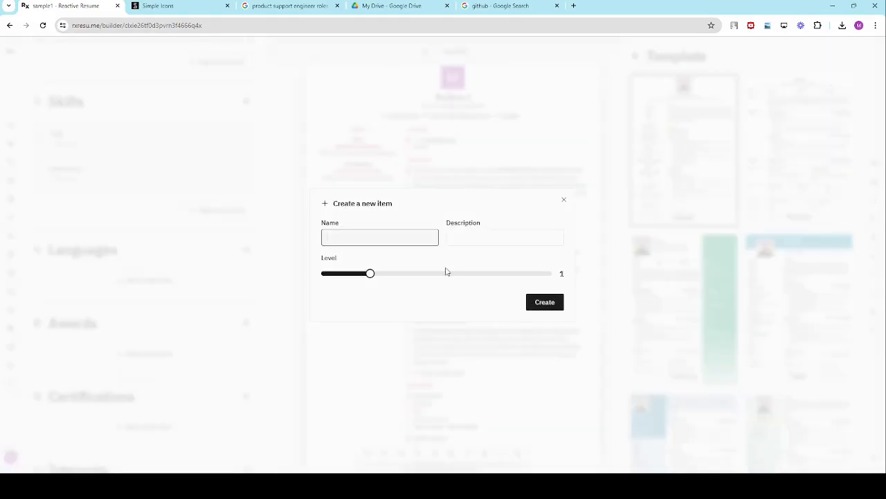
pyautogui.write('Hindi')
pyautogui.click(369, 273)
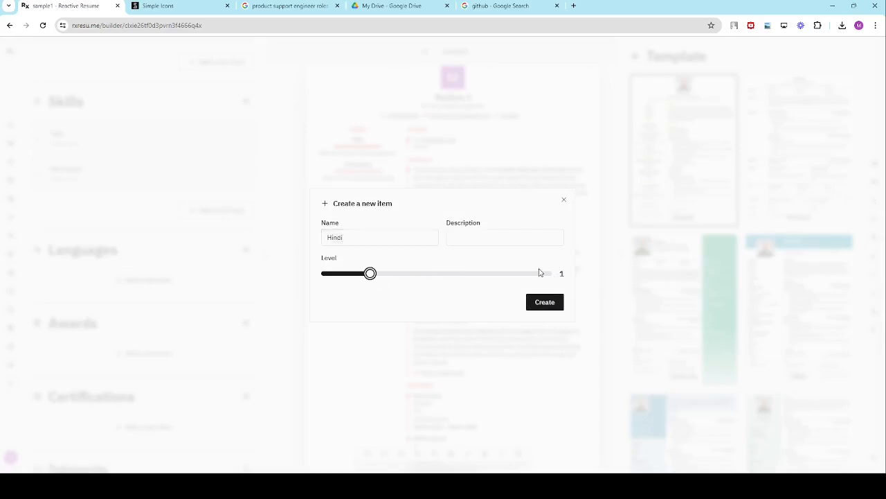
pyautogui.click(552, 272)
pyautogui.click(542, 306)
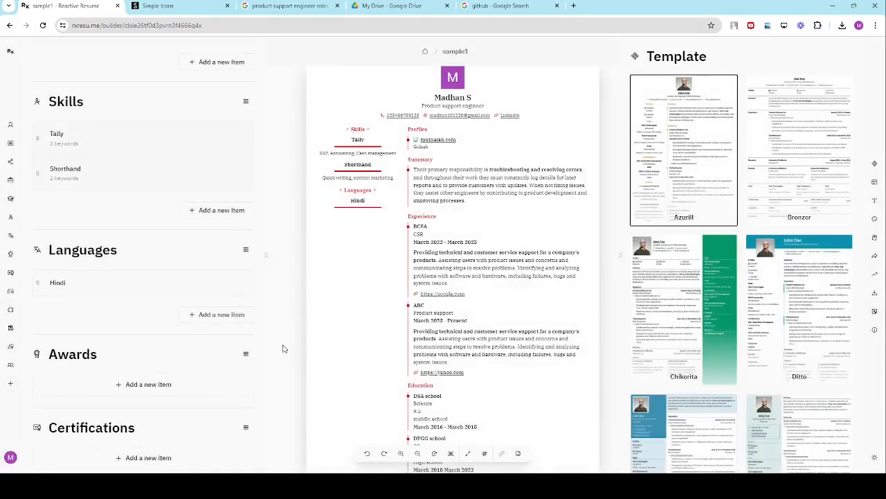
# Step: Create a second language item named English with level 5
pyautogui.click(207, 315)
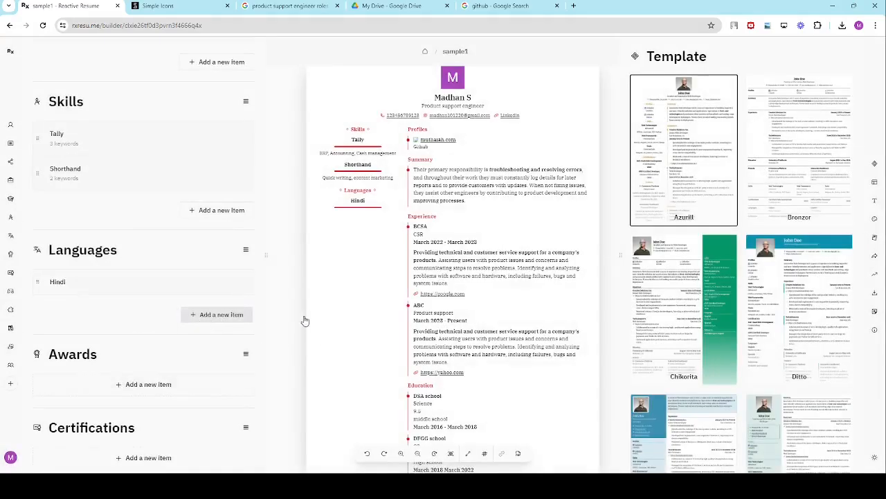
pyautogui.write('E')
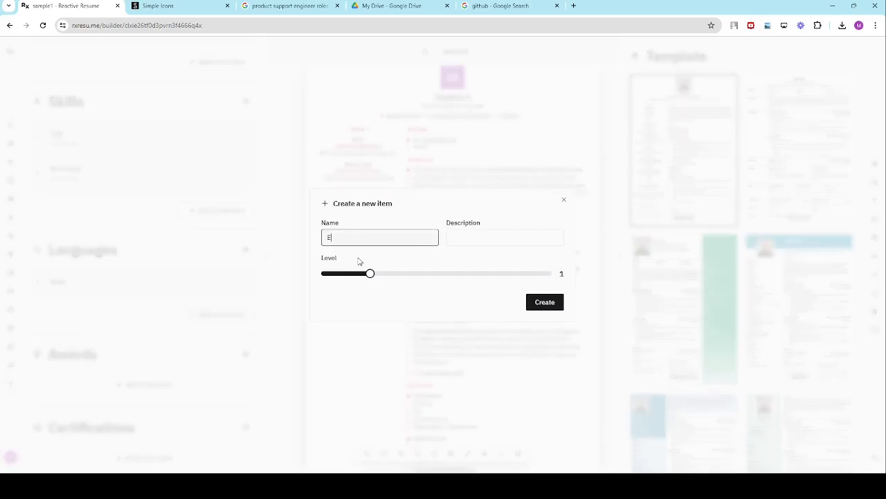
pyautogui.write('nglish')
pyautogui.moveTo(371, 274); pyautogui.dragTo(559, 271)
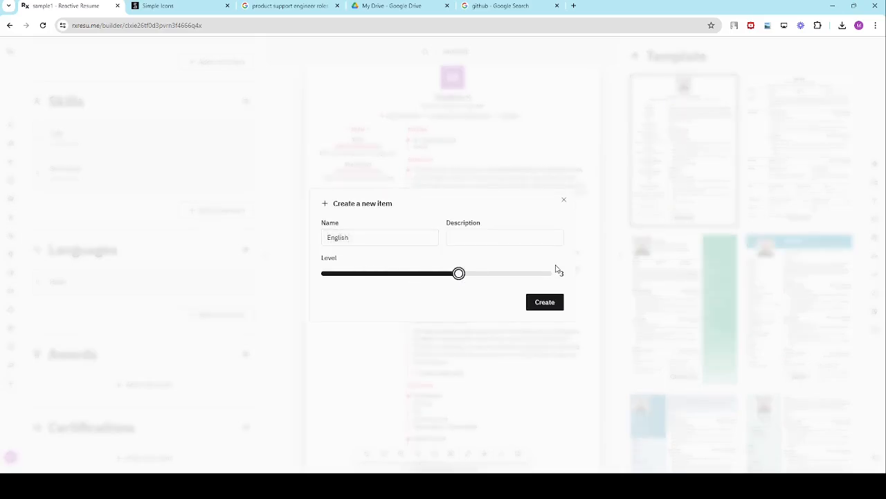
pyautogui.click(554, 301)
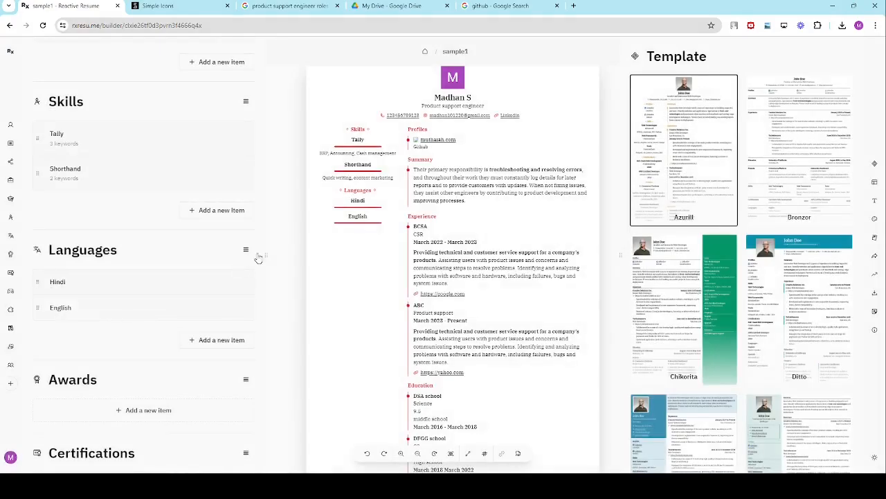
# Step: Reopen the English language item to check its description field and save it
pyautogui.click(96, 313)
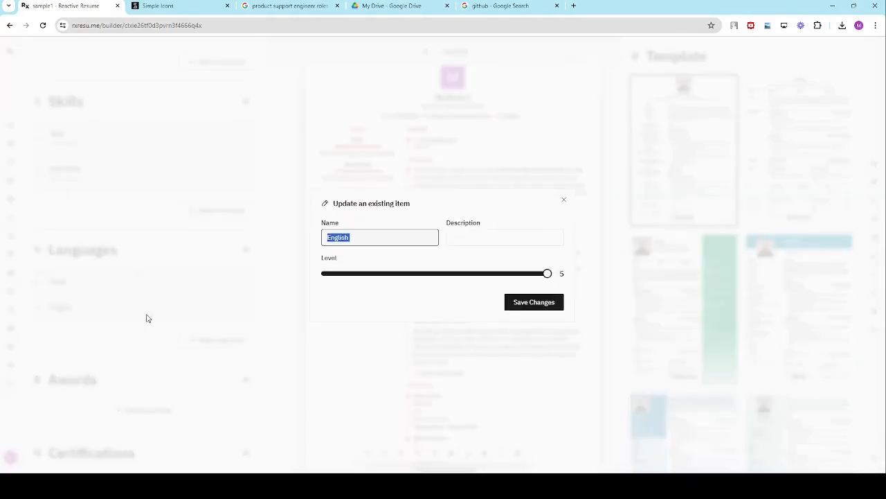
pyautogui.click(484, 236)
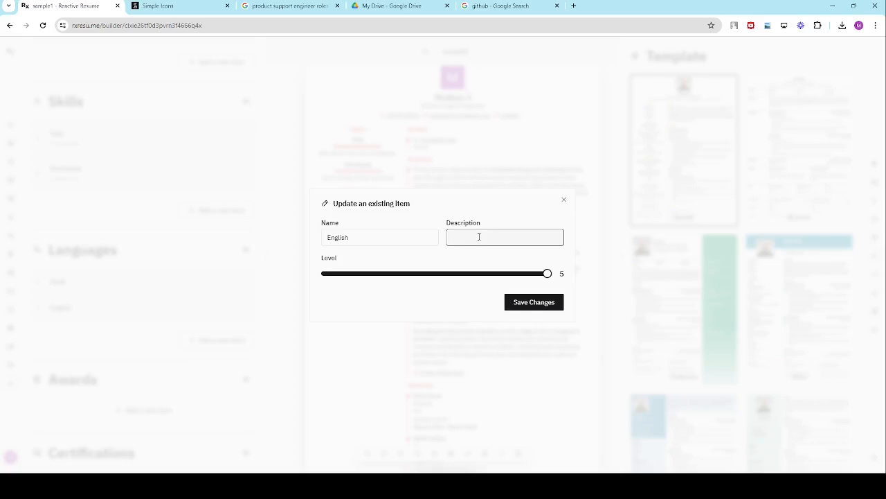
pyautogui.click(521, 302)
# Step: Start a new award item titled "Best employee 2023"
pyautogui.scroll(-1, 225, 368)
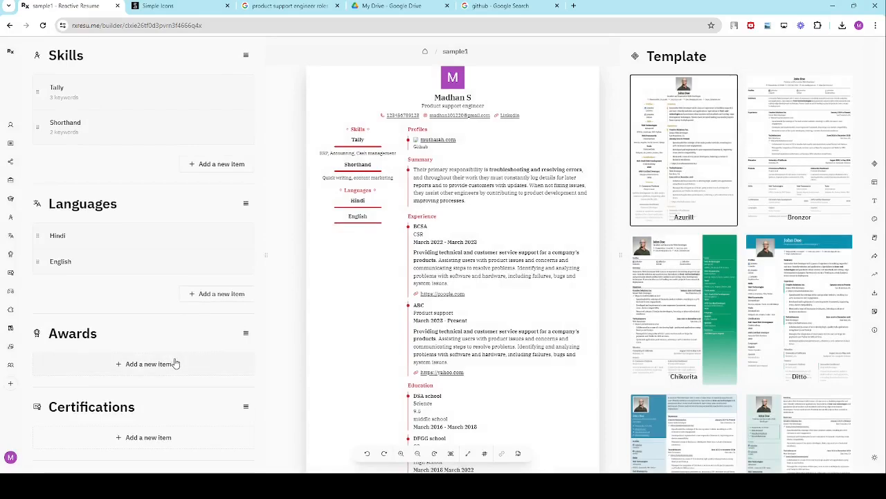
pyautogui.scroll(-1, 173, 357)
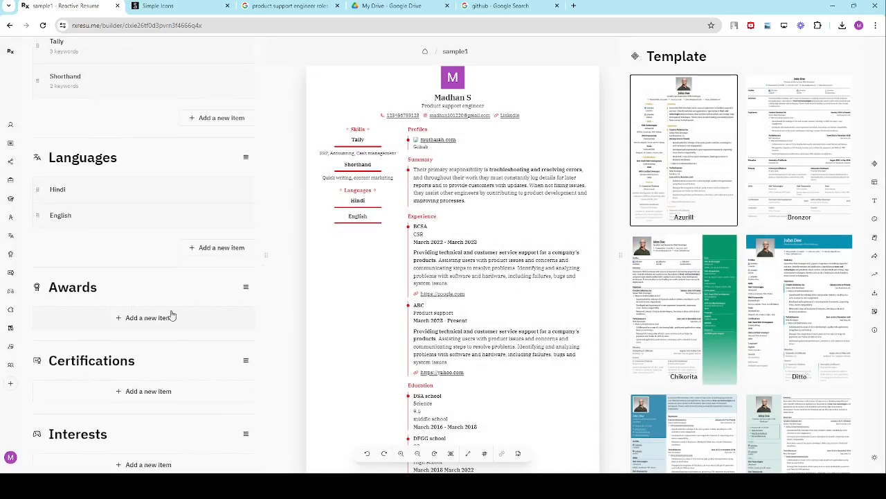
pyautogui.click(172, 317)
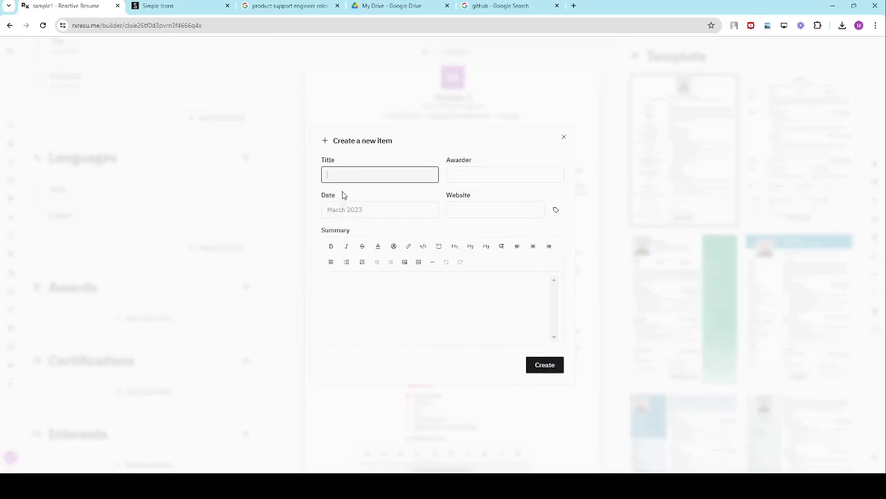
pyautogui.write('Hackathon winner 2024')
pyautogui.moveTo(405, 175); pyautogui.dragTo(311, 186)
pyautogui.press('BackSpace')
pyautogui.write('Best')
pyautogui.write(' en')
pyautogui.write('mp')
pyautogui.write('ly')
pyautogui.write('ee')
pyautogui.press('F11')
pyautogui.press('F11')
pyautogui.click(362, 176)
pyautogui.write('oyee 2023')
# Step: Set the award's date to March 2023, leave awarder, website and summary empty, and create the item
pyautogui.click(502, 179)
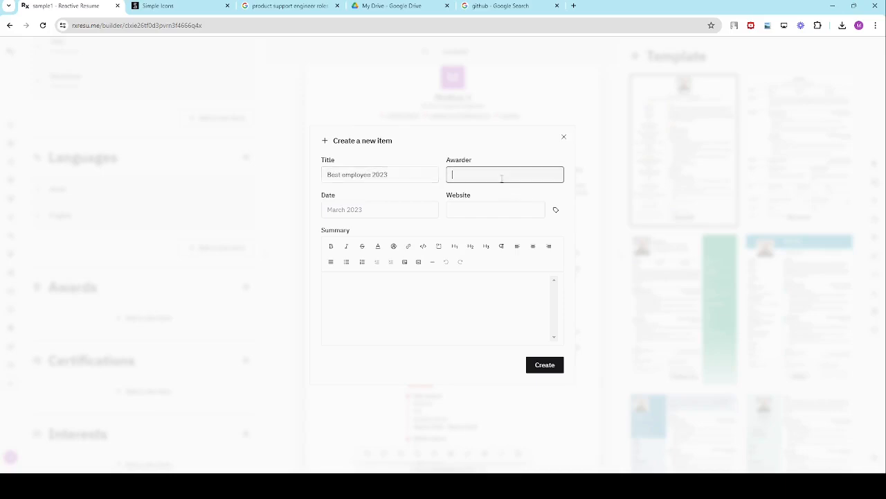
pyautogui.click(398, 212)
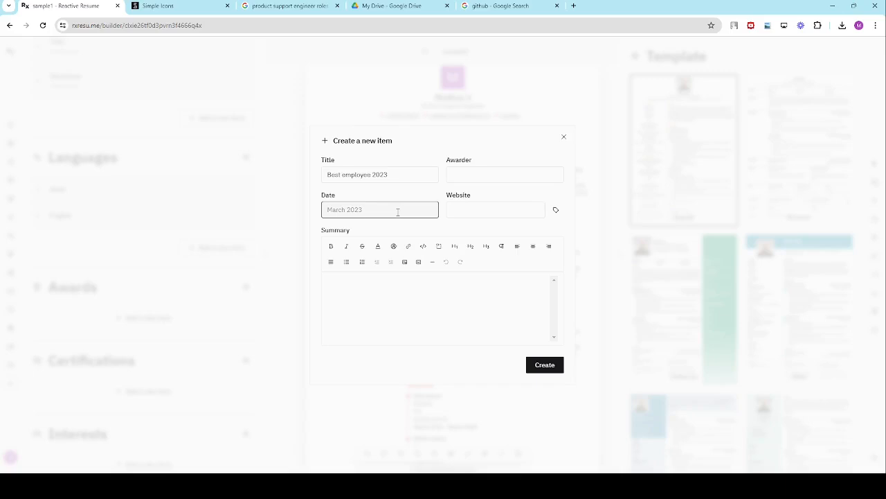
pyautogui.write('March 2023')
pyautogui.click(384, 285)
pyautogui.click(544, 364)
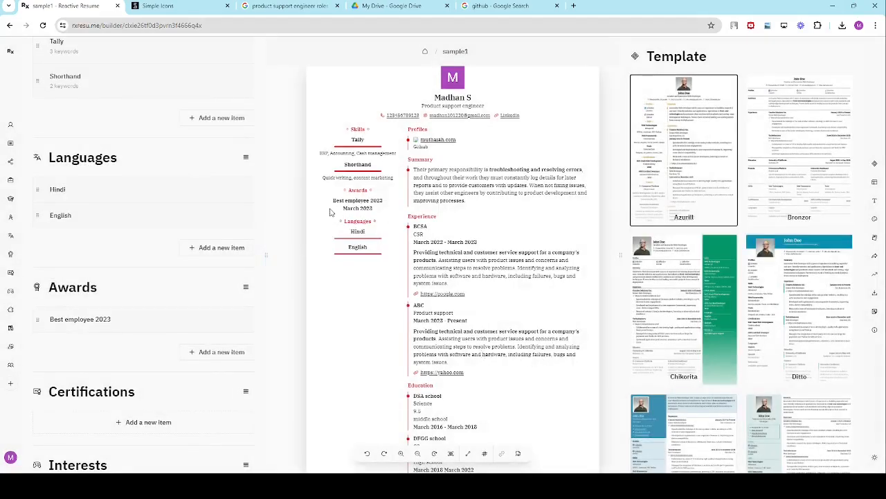
# Step: Start a certification item named C++ with issuer Codingninjas and date April 2023
pyautogui.scroll(-5, 251, 291)
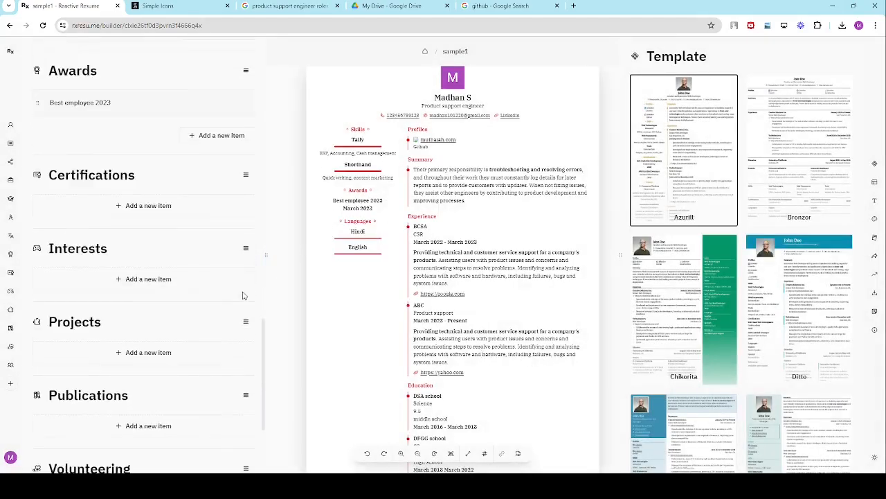
pyautogui.click(164, 191)
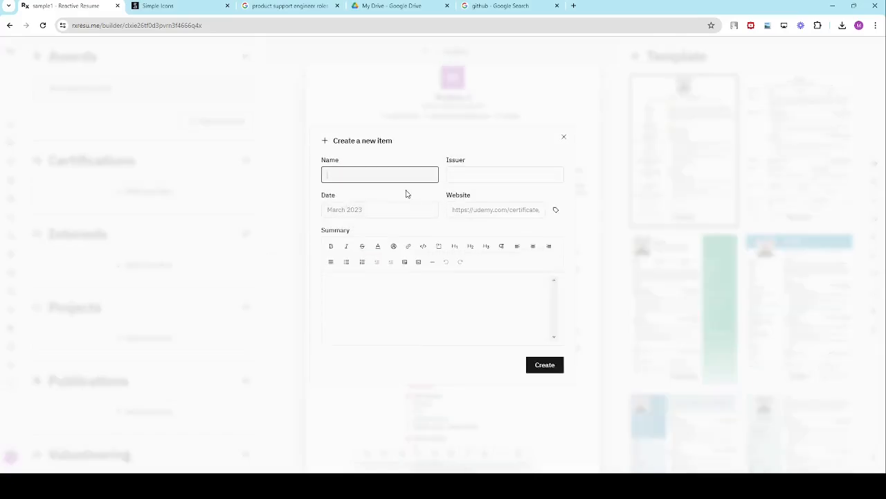
pyautogui.write('C++')
pyautogui.click(468, 175)
pyautogui.write('C')
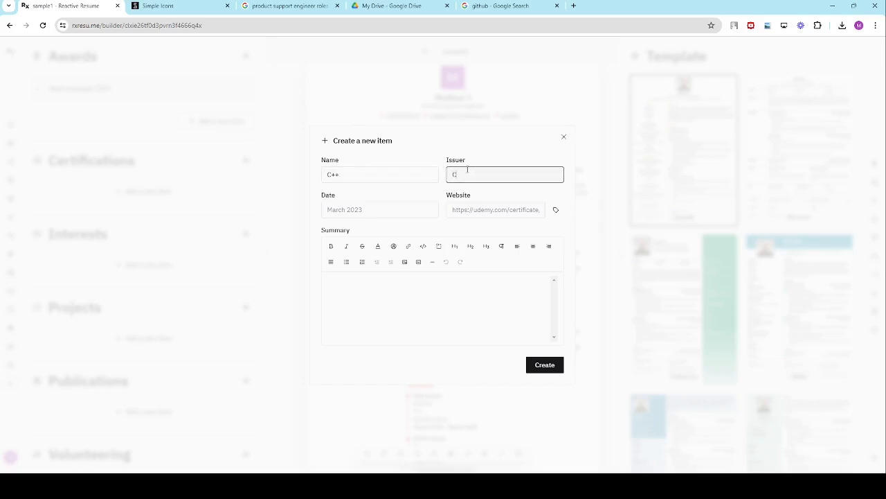
pyautogui.write('odingninjas')
pyautogui.click(333, 204)
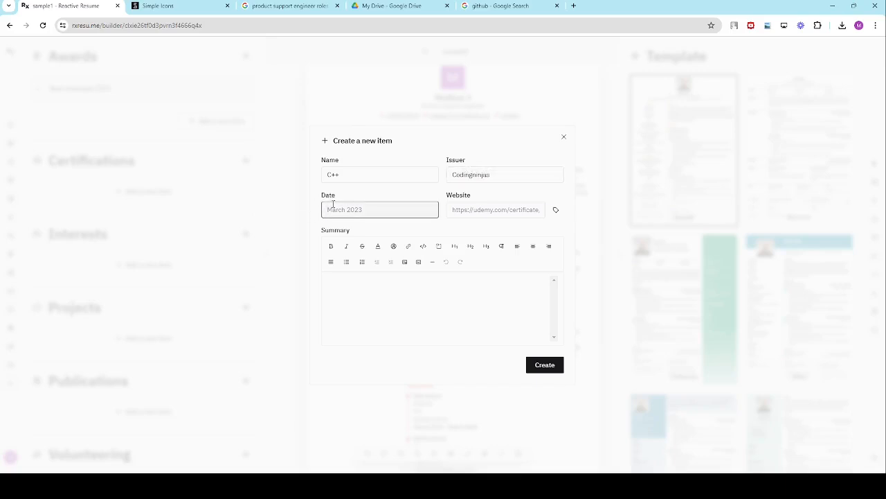
pyautogui.write('April 2023')
pyautogui.click(476, 210)
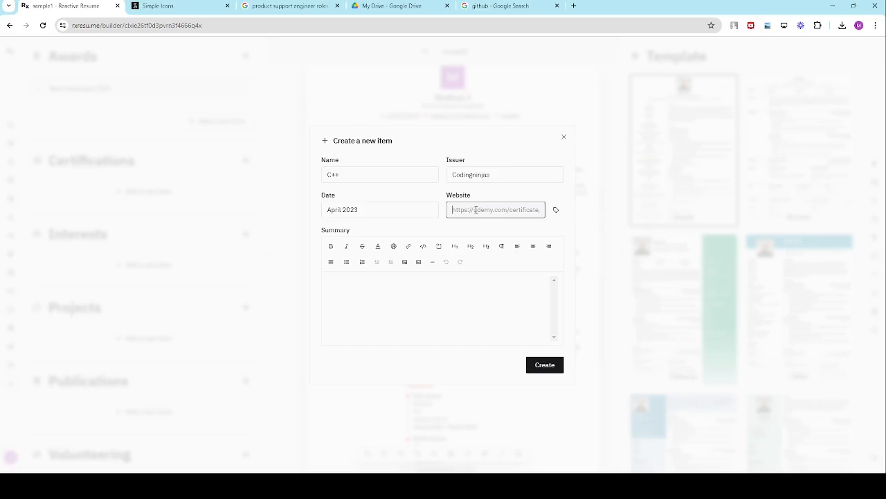
pyautogui.write('htt')
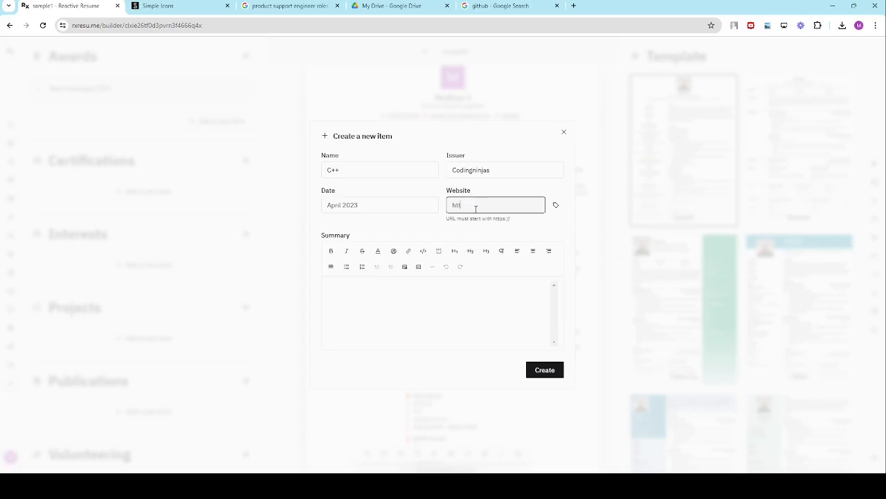
pyautogui.write('ps://google')
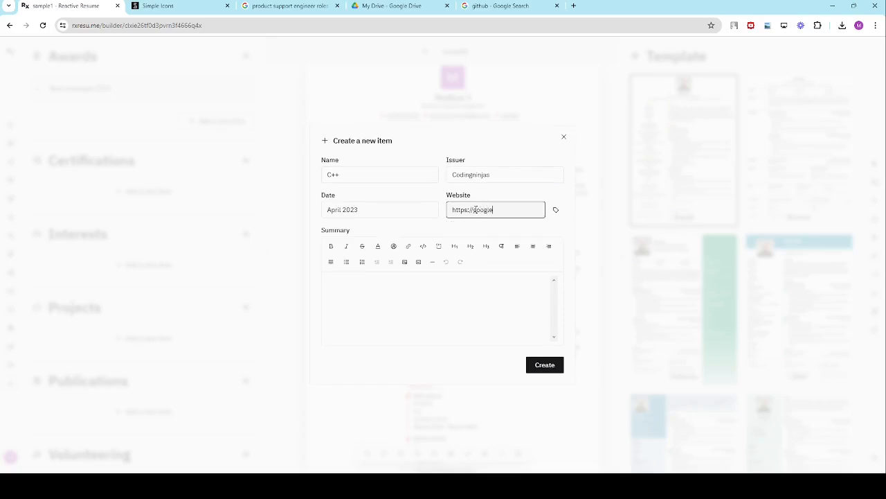
pyautogui.write('.com')
pyautogui.click(555, 209)
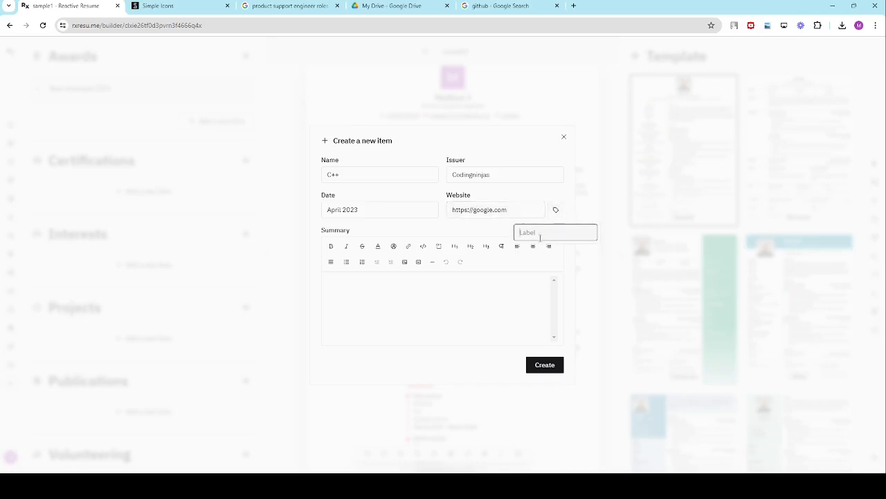
pyautogui.write('click here')
pyautogui.click(572, 260)
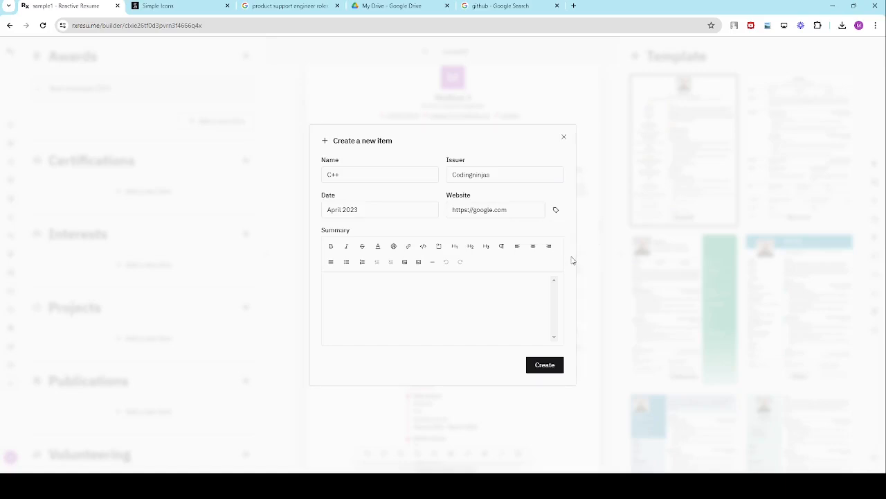
pyautogui.click(558, 210)
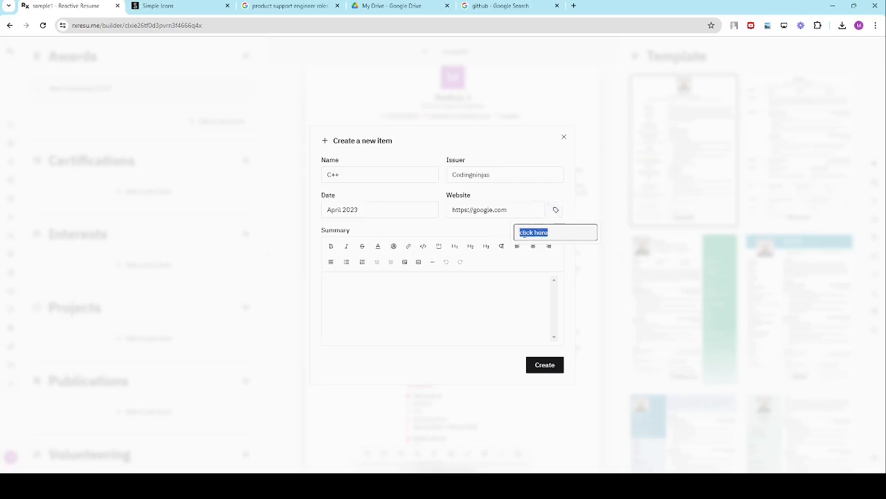
pyautogui.click(478, 229)
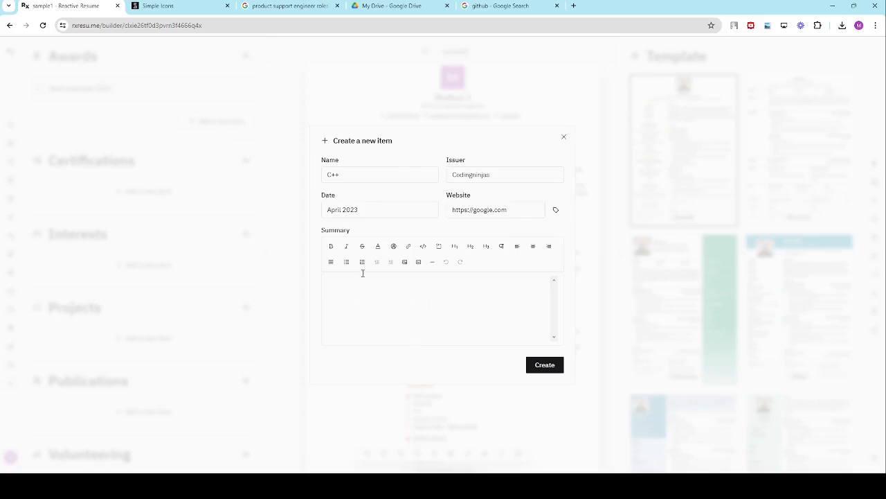
pyautogui.click(554, 365)
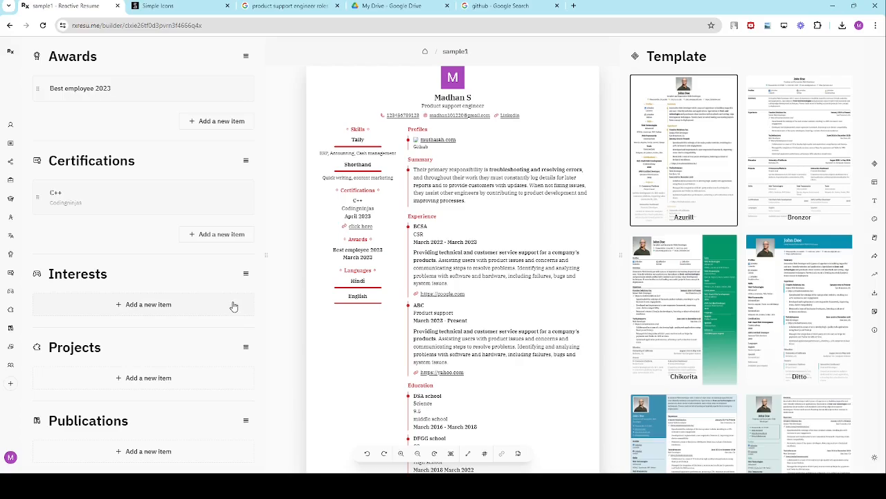
# Step: Open a blank project item, look over its website, summary and keywords fields, and discard it
pyautogui.scroll(-1, 233, 307)
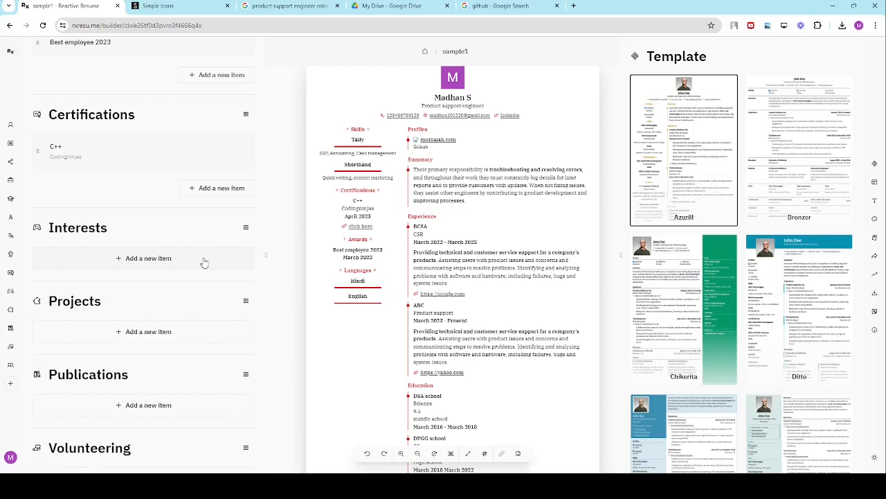
pyautogui.scroll(-2, 204, 261)
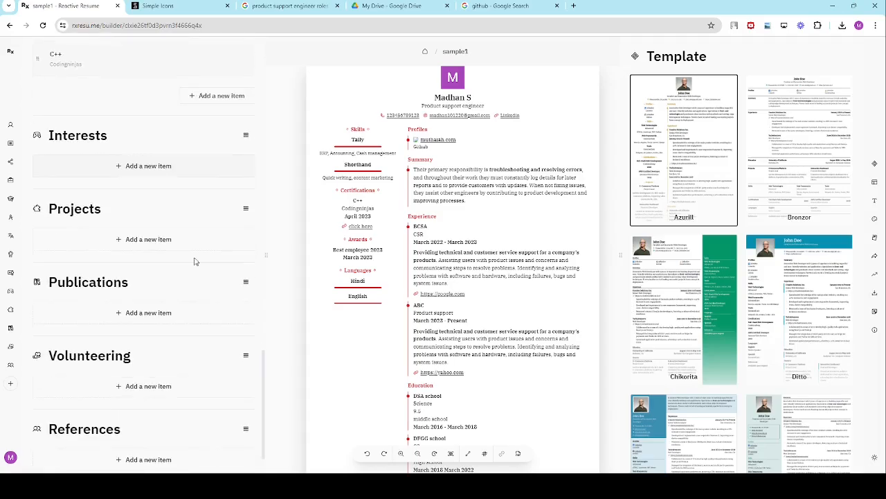
pyautogui.click(159, 240)
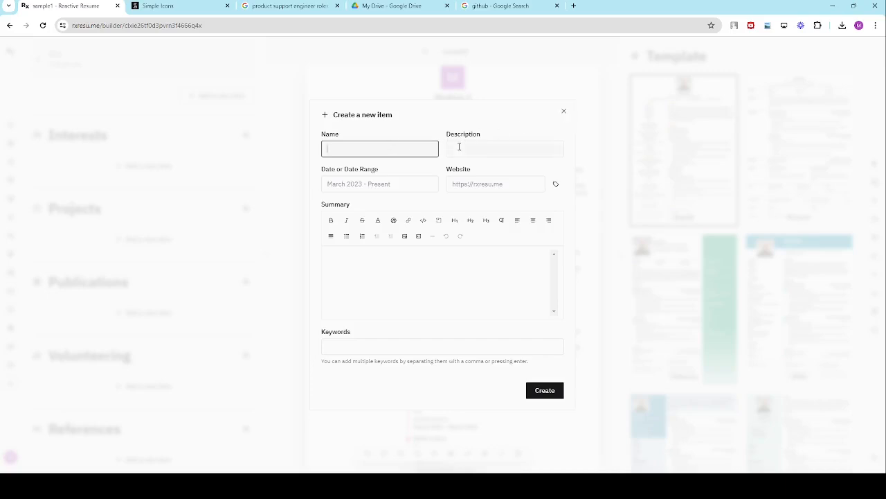
pyautogui.click(506, 186)
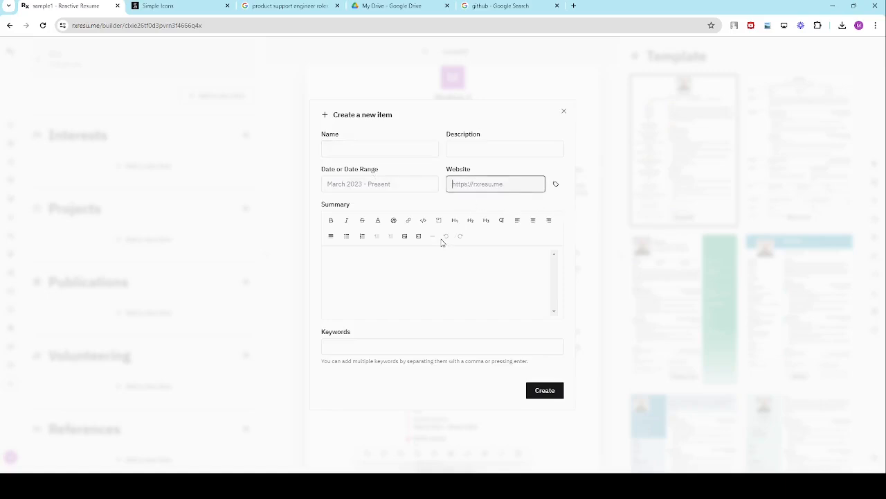
pyautogui.click(416, 284)
pyautogui.click(351, 345)
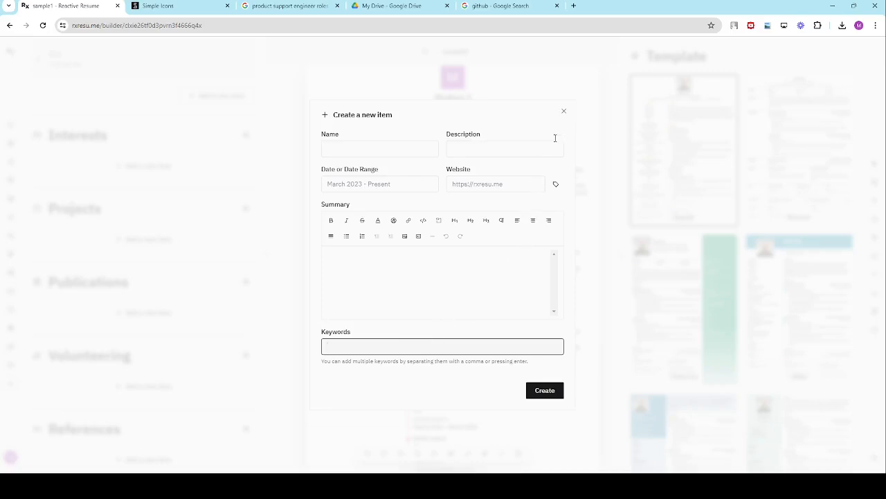
pyautogui.click(566, 111)
# Step: Open a blank volunteering item, look over its position, date and location fields, and discard it
pyautogui.scroll(-1, 256, 306)
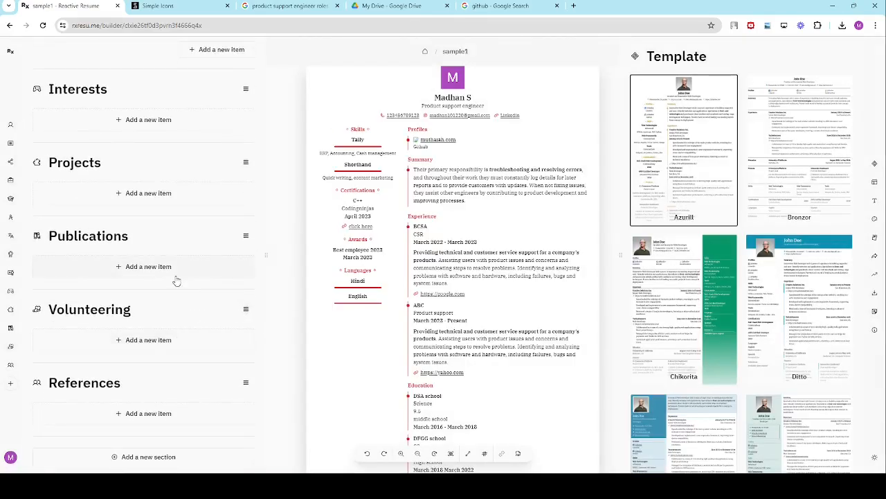
pyautogui.click(178, 344)
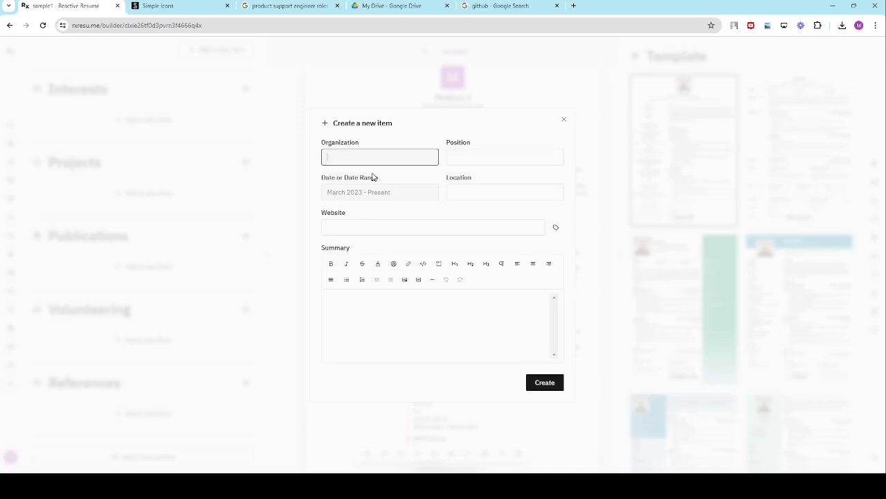
pyautogui.click(457, 156)
pyautogui.click(370, 192)
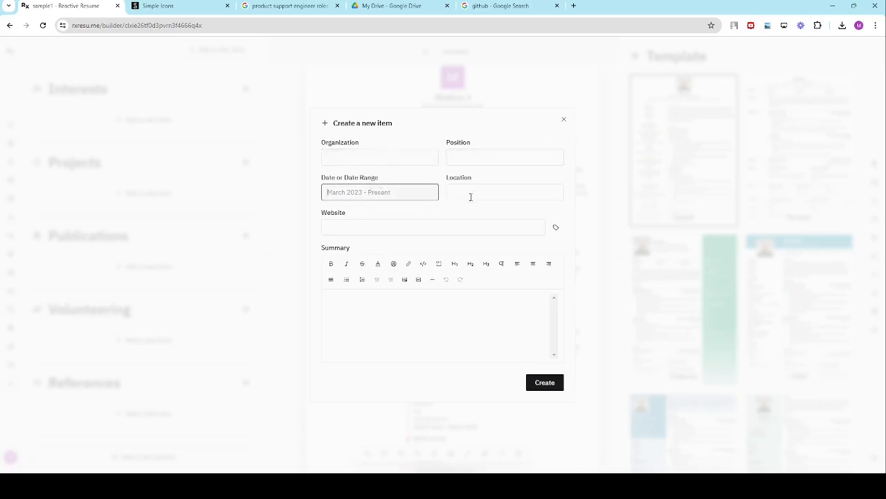
pyautogui.click(471, 195)
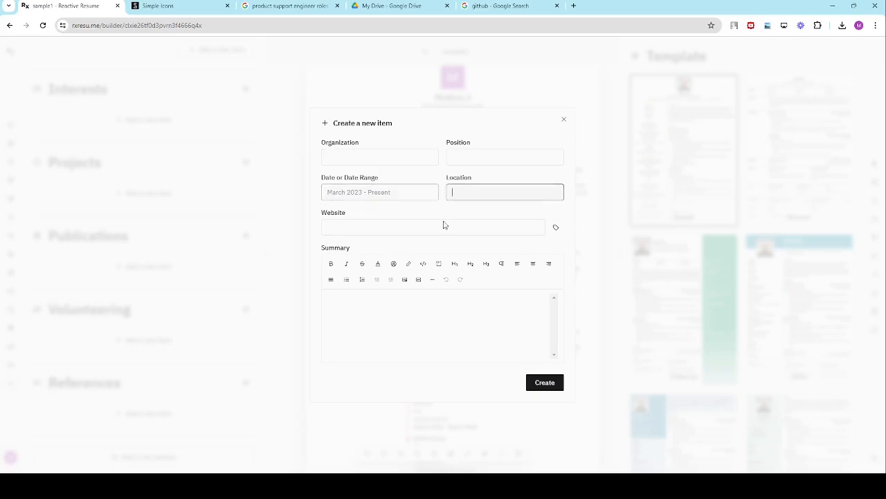
pyautogui.click(564, 119)
# Step: Open a blank reference item, look over its name, description and website fields, and discard it
pyautogui.scroll(-1, 228, 306)
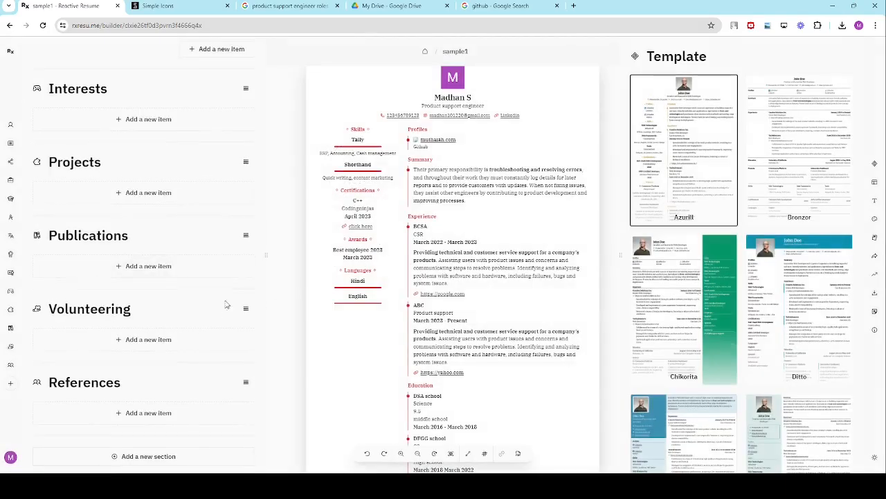
pyautogui.click(157, 407)
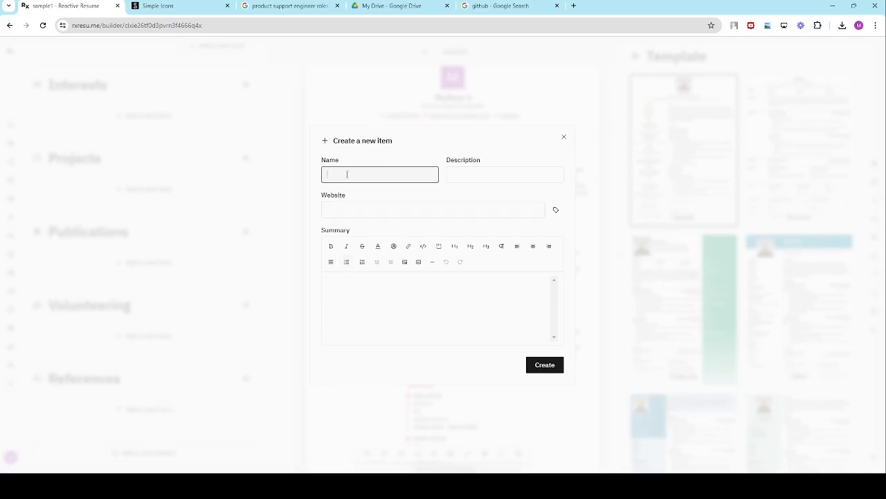
pyautogui.click(466, 172)
pyautogui.click(382, 176)
pyautogui.click(380, 211)
pyautogui.click(382, 175)
pyautogui.click(461, 177)
pyautogui.click(420, 211)
pyautogui.click(392, 177)
pyautogui.click(455, 178)
pyautogui.click(360, 176)
pyautogui.click(564, 138)
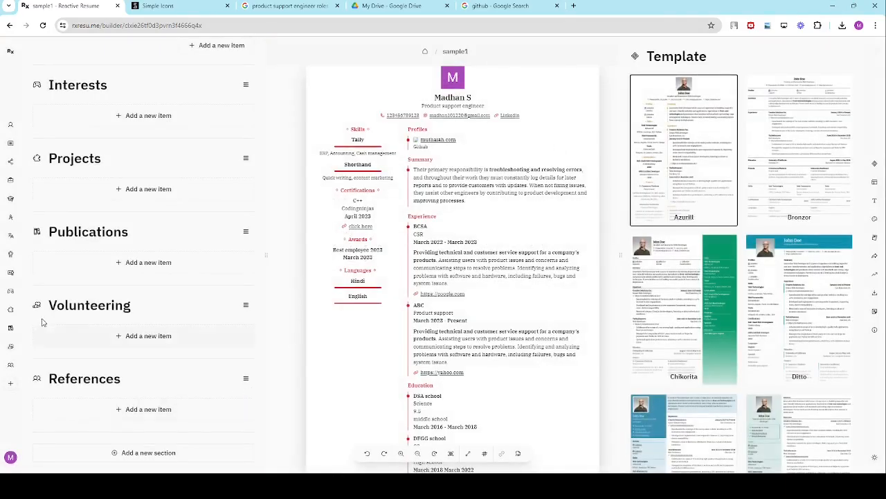
pyautogui.scroll(20, 161, 163)
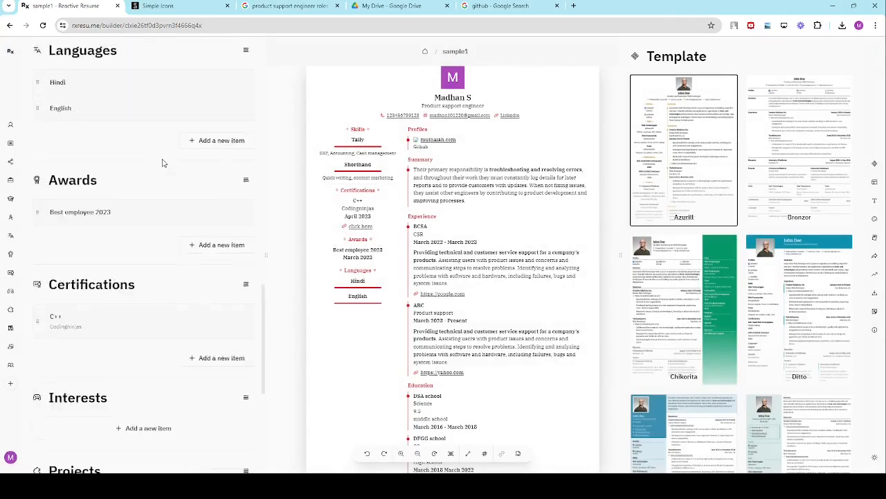
pyautogui.scroll(2, 165, 158)
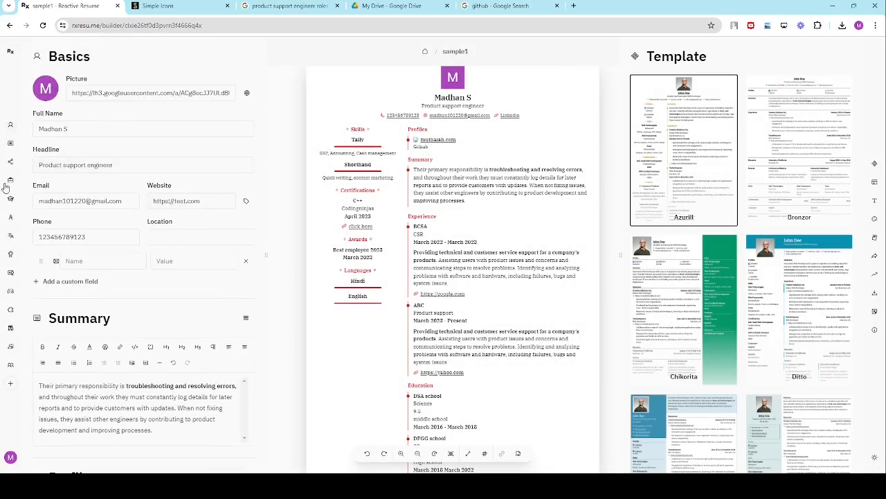
pyautogui.scroll(-3, 250, 266)
pyautogui.scroll(-20, 250, 266)
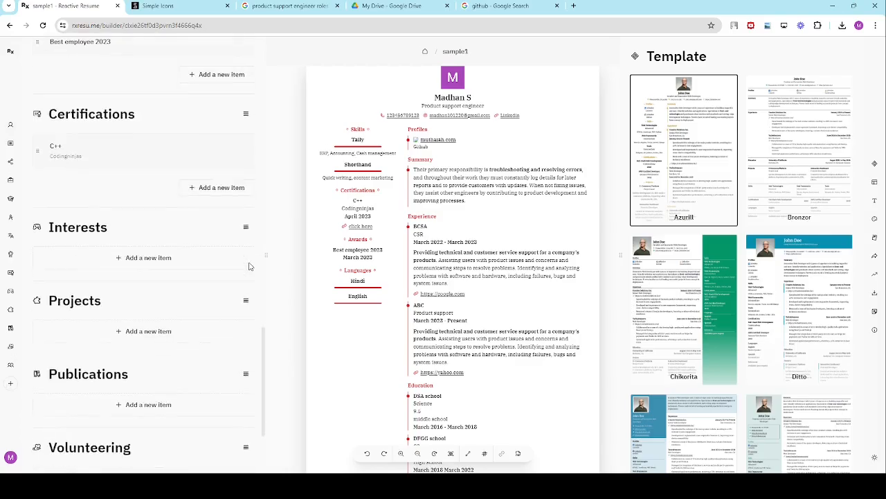
# Step: Duplicate the BCSA experience item, keeping all its details as they are
pyautogui.scroll(12, 250, 266)
pyautogui.scroll(10, 250, 266)
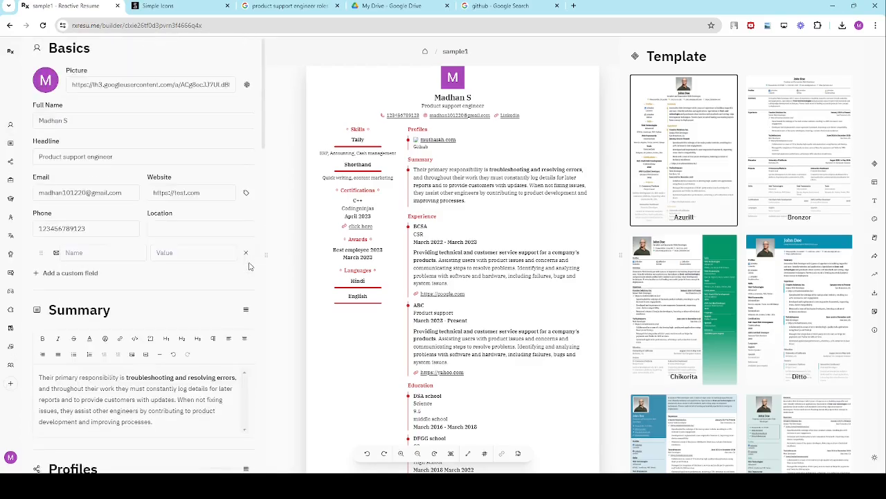
pyautogui.scroll(-3, 246, 267)
pyautogui.scroll(-2, 208, 264)
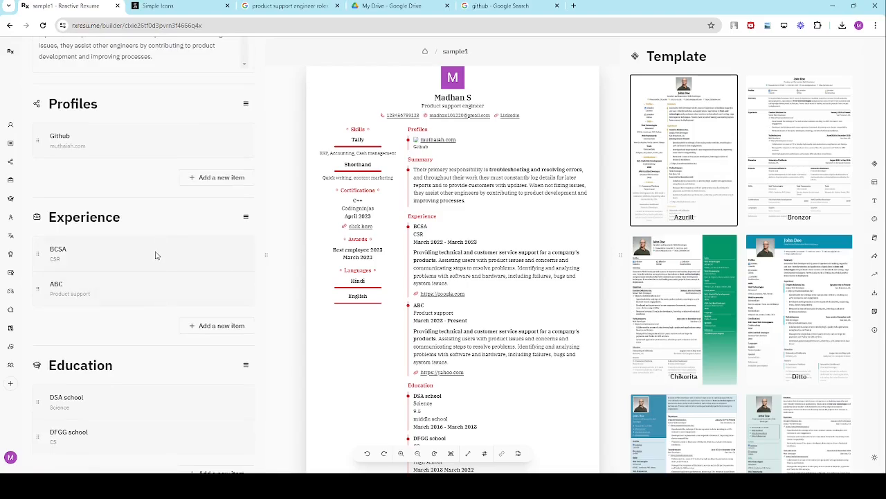
pyautogui.rightClick(155, 254)
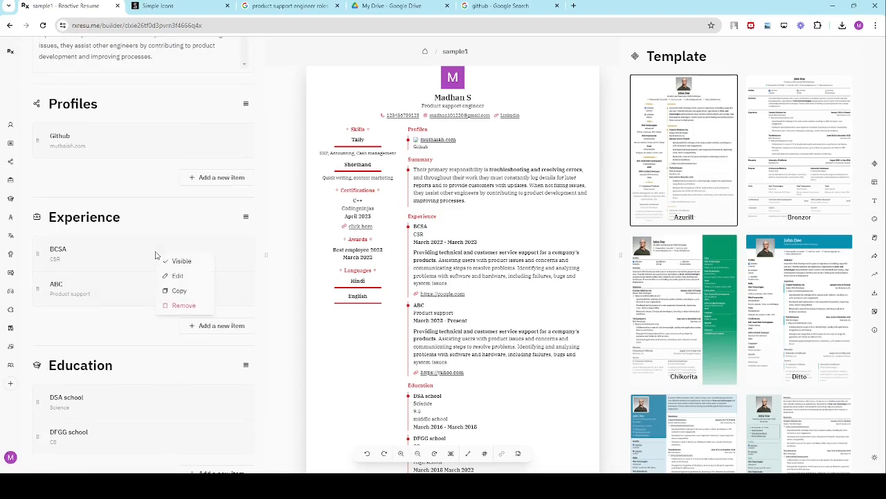
pyautogui.click(194, 291)
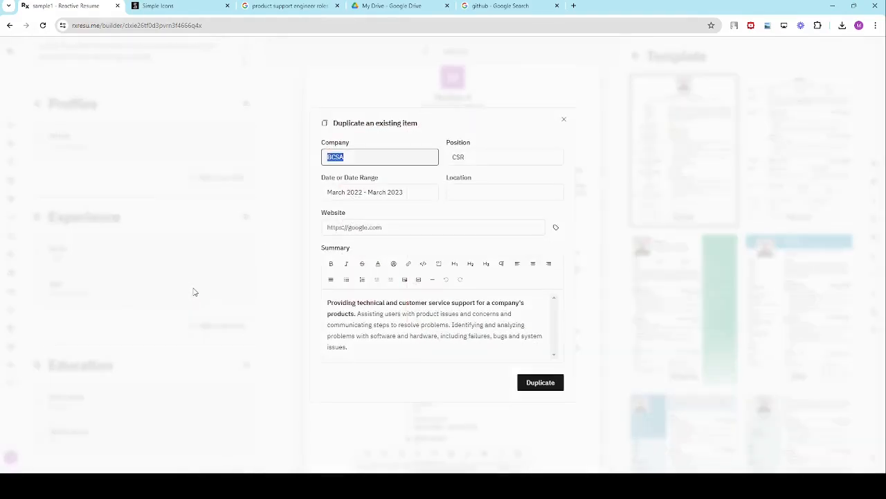
pyautogui.click(529, 382)
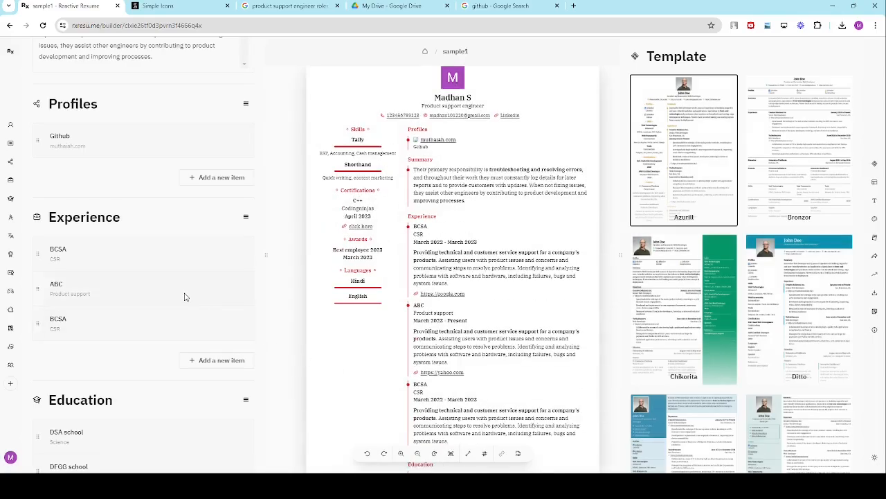
# Step: Delete the duplicated BCSA item from the end of the Experience section
pyautogui.rightClick(174, 319)
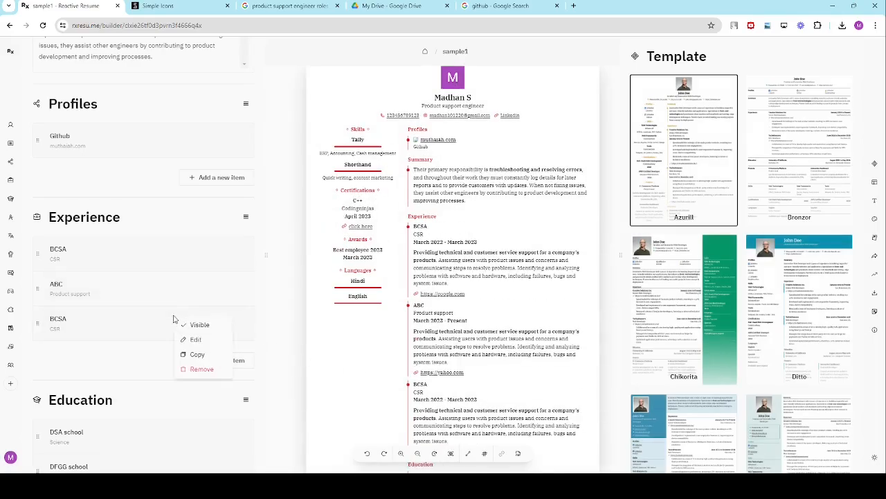
pyautogui.click(223, 366)
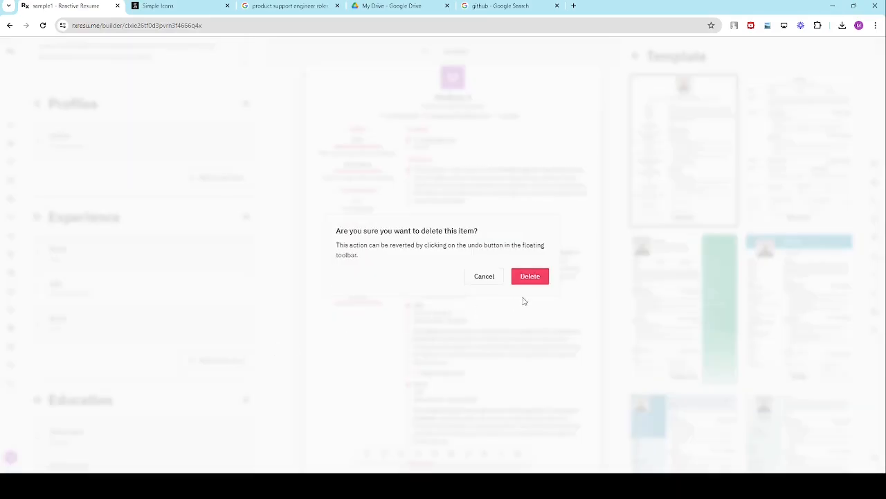
pyautogui.click(530, 276)
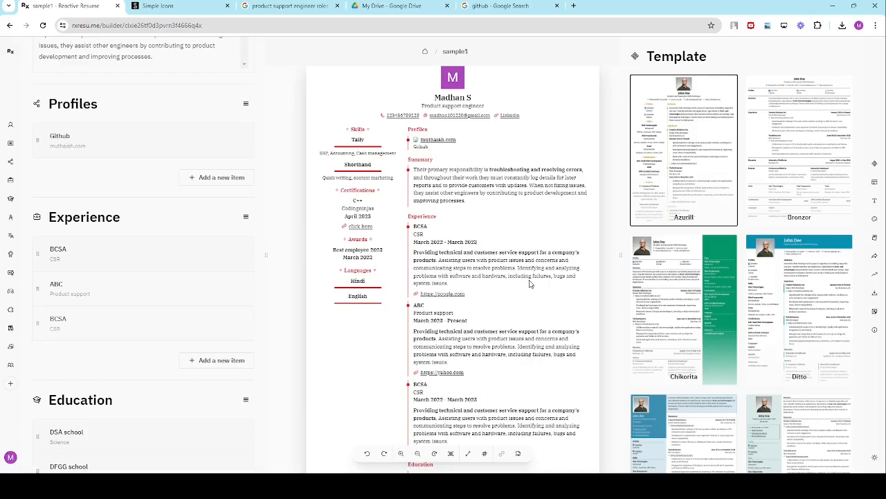
# Step: Look over the Experience section's rename option and set the section's layout to 2 columns
pyautogui.click(246, 218)
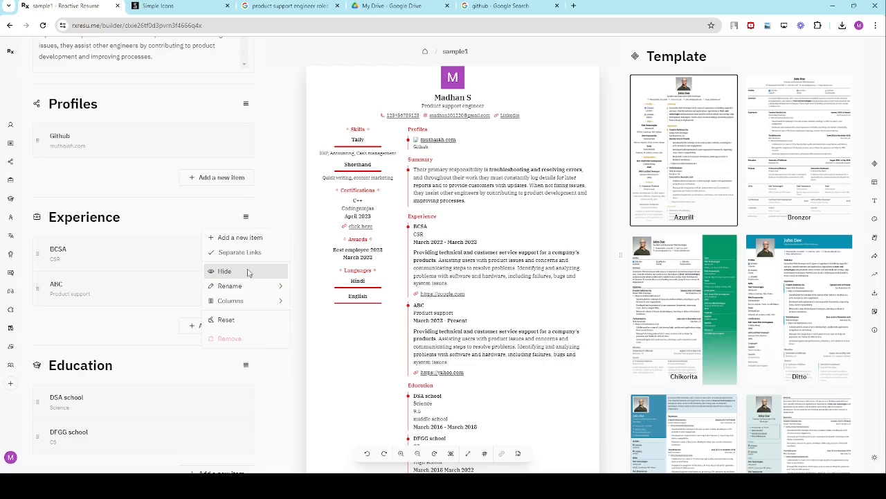
pyautogui.moveTo(257, 287)
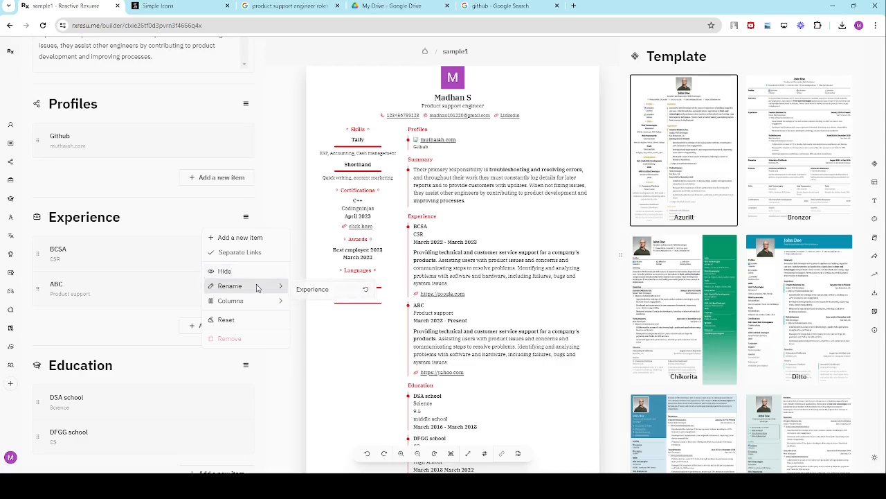
pyautogui.moveTo(332, 290); pyautogui.dragTo(323, 290)
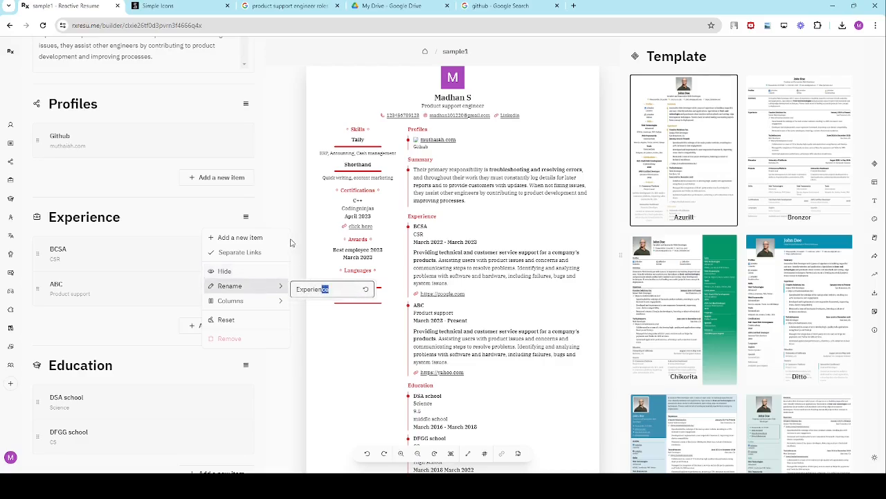
pyautogui.moveTo(265, 307)
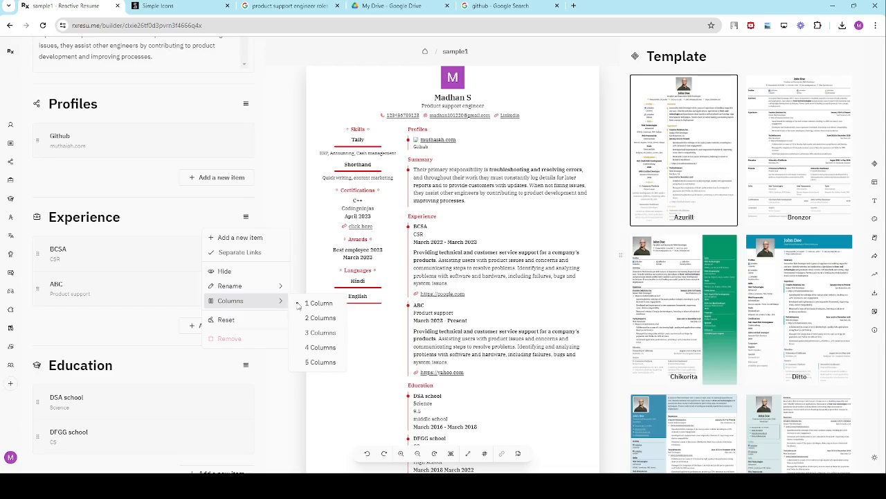
pyautogui.click(318, 318)
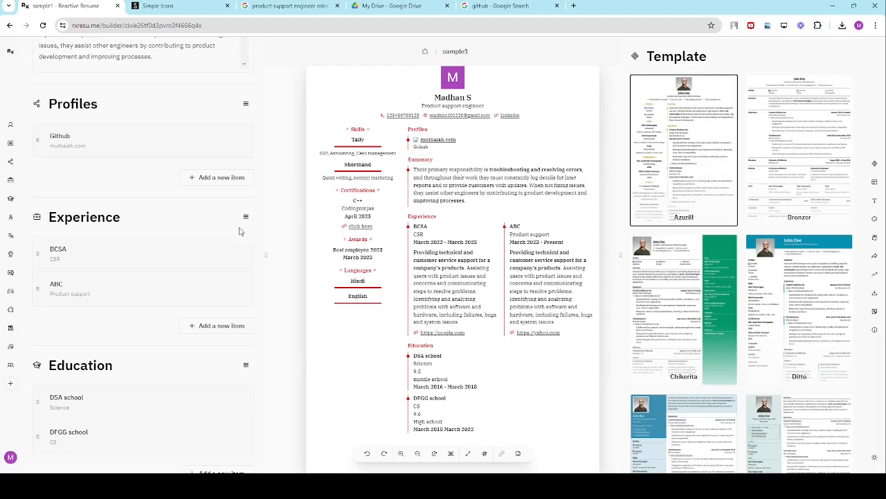
# Step: Try the Chikorita, Ditto, Gengar, Kakuna and Leafish templates on the resume
pyautogui.click(708, 316)
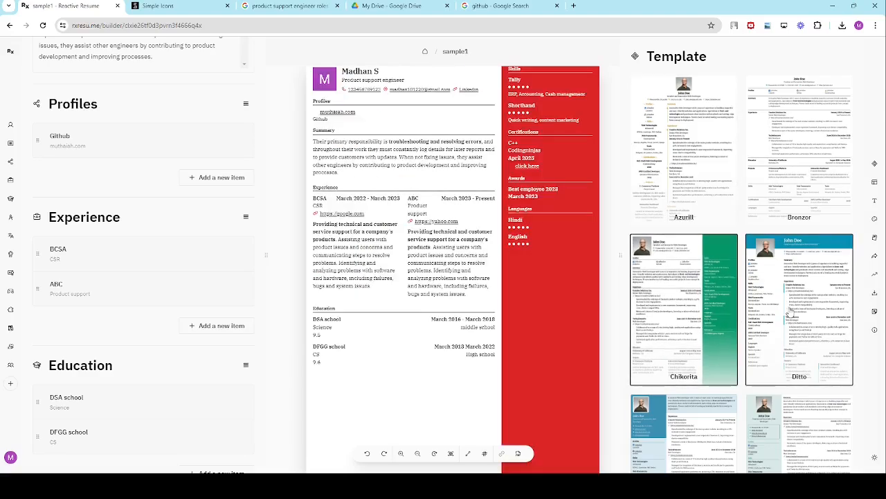
pyautogui.click(761, 344)
pyautogui.click(723, 412)
pyautogui.scroll(-1, 776, 401)
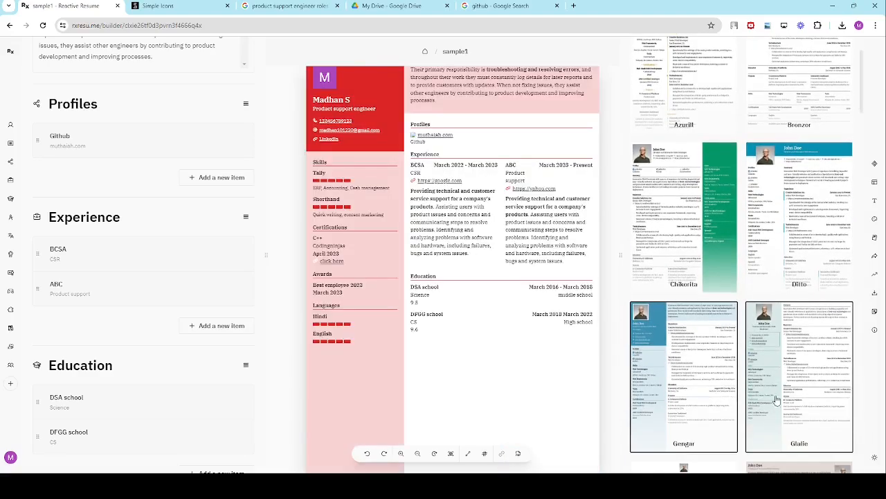
pyautogui.scroll(-2, 796, 384)
pyautogui.click(720, 385)
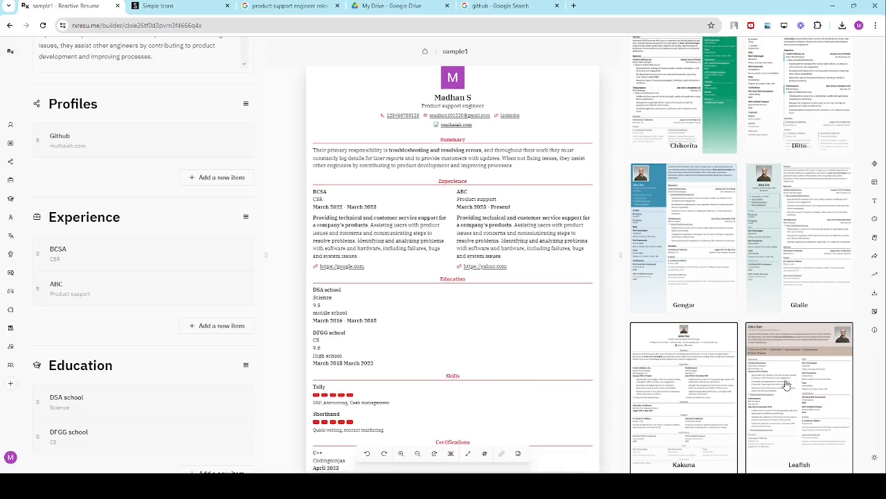
pyautogui.click(787, 385)
pyautogui.scroll(3, 787, 385)
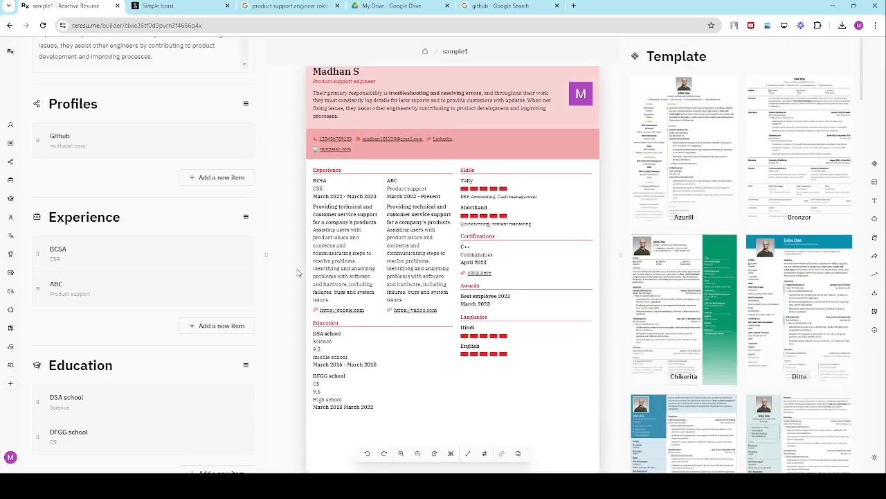
# Step: Set the Experience section's layout back to 1 column
pyautogui.rightClick(183, 259)
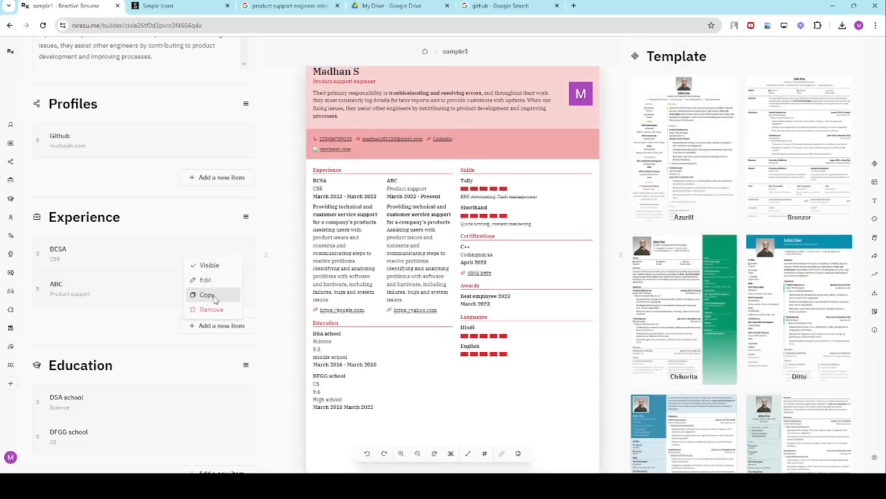
pyautogui.click(244, 220)
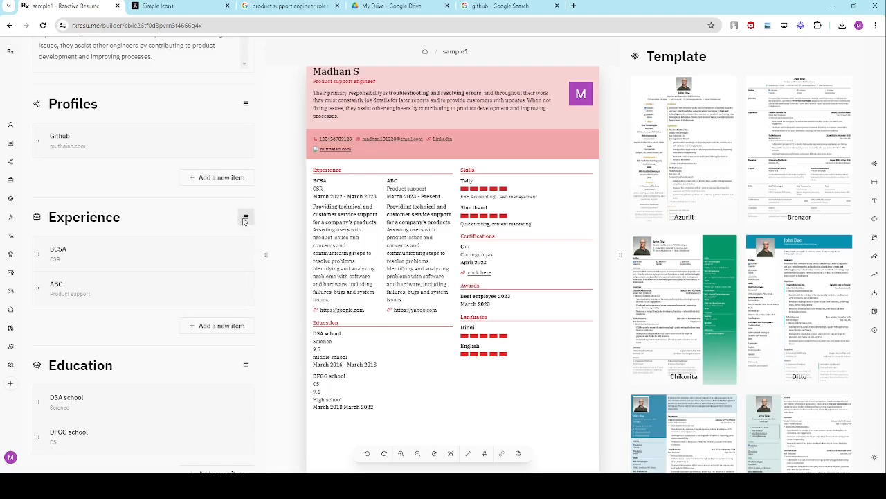
pyautogui.click(245, 219)
pyautogui.moveTo(243, 301)
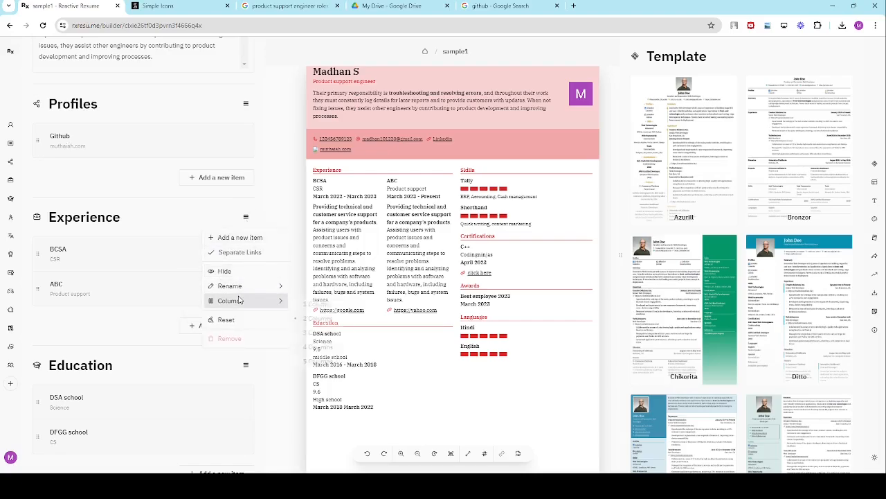
pyautogui.click(305, 303)
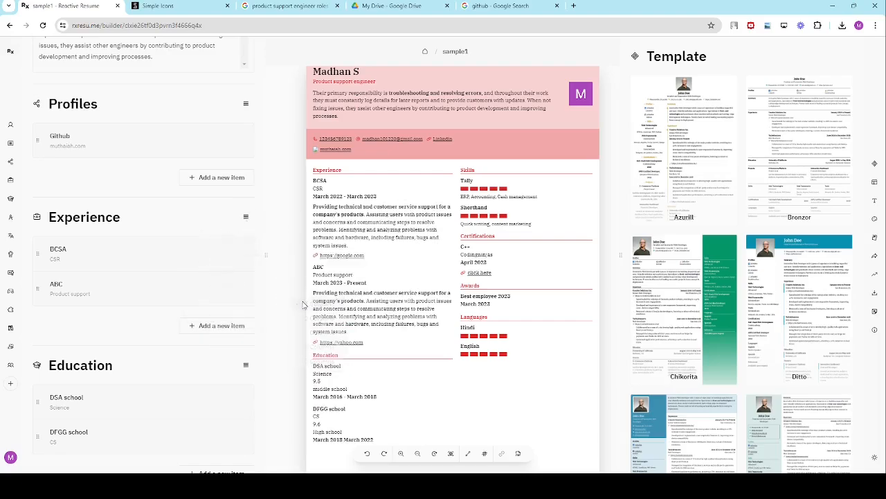
# Step: Apply the Azurill template to the resume again and fit the whole page in the preview
pyautogui.click(705, 167)
pyautogui.scroll(-5, 283, 230)
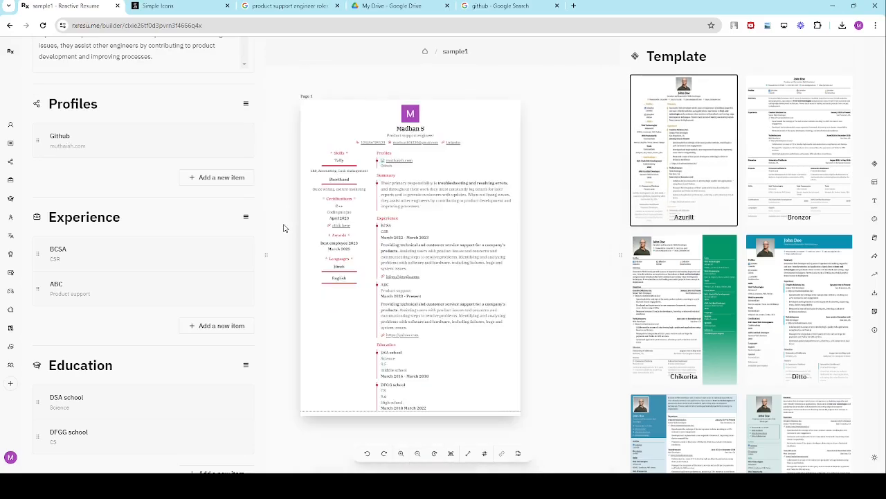
pyautogui.scroll(4, 281, 230)
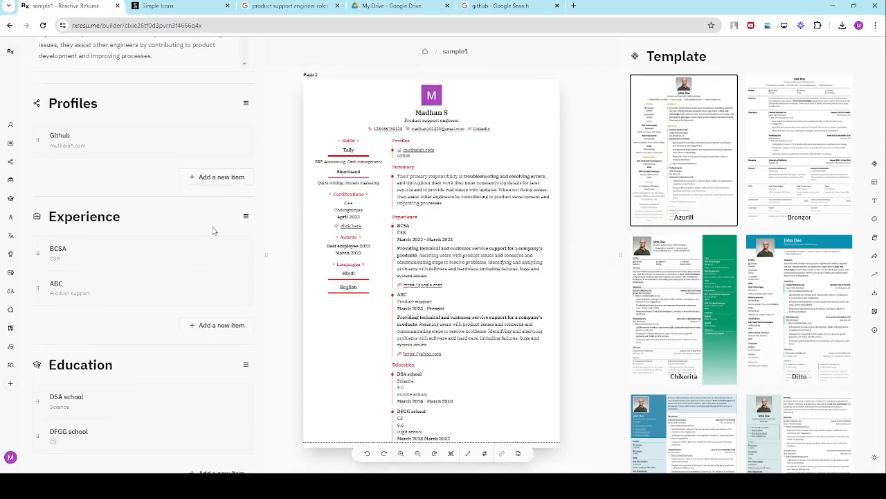
# Step: Add a new custom section below References and look over its section options
pyautogui.scroll(-10, 215, 225)
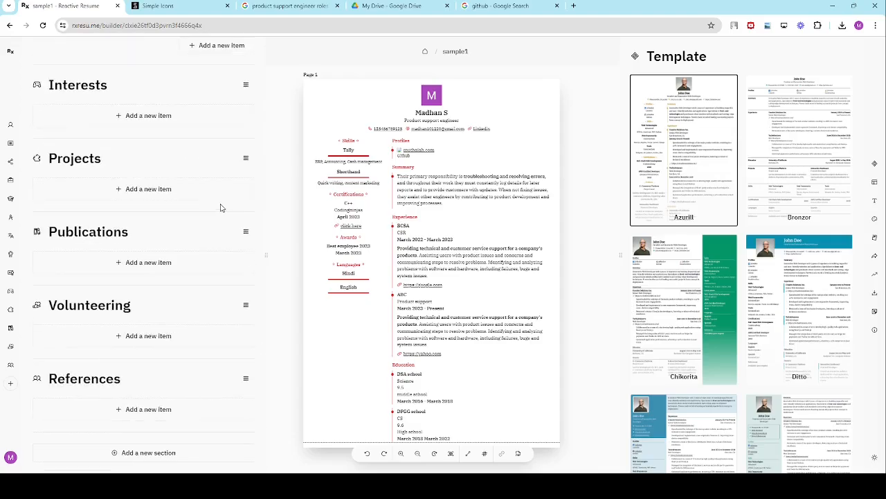
pyautogui.click(156, 453)
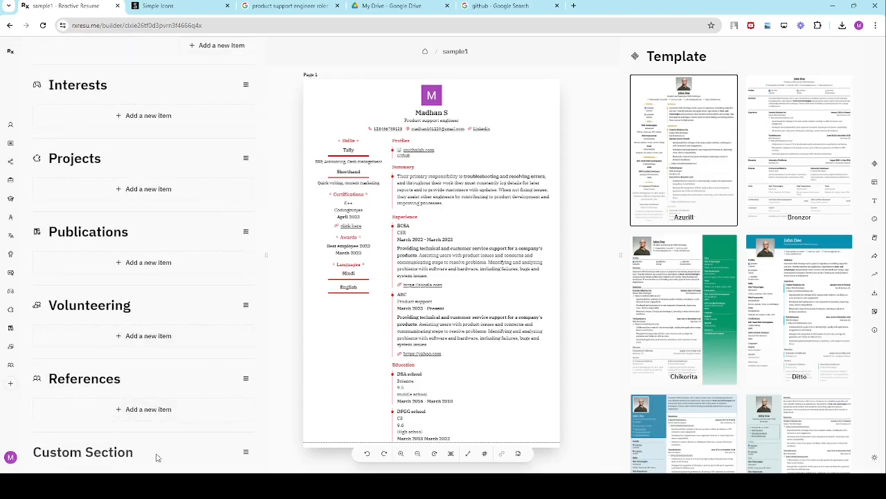
pyautogui.scroll(-1, 158, 443)
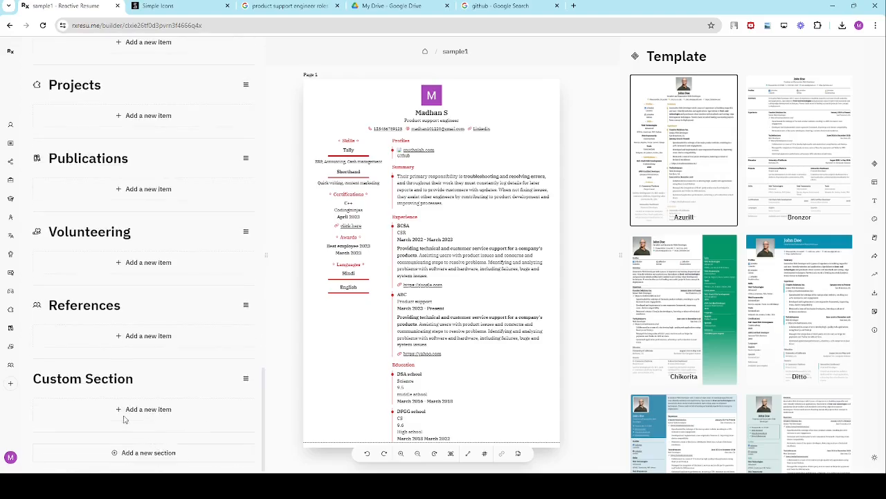
pyautogui.click(246, 378)
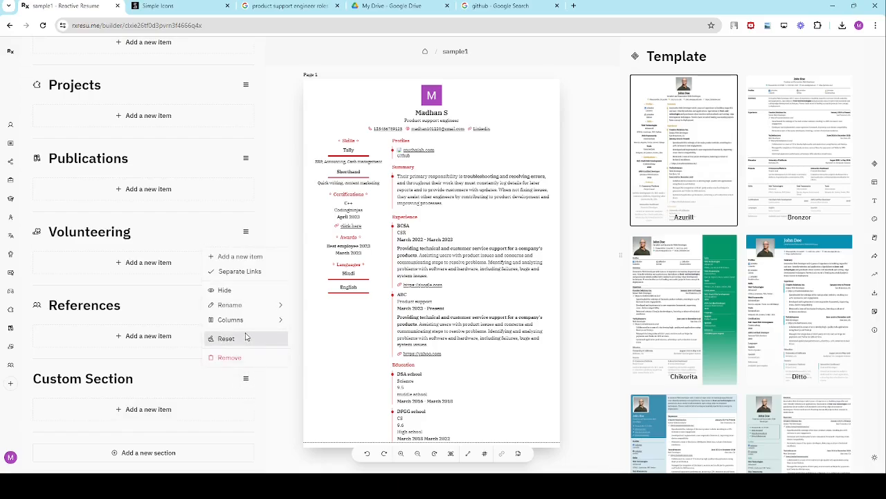
pyautogui.moveTo(252, 321)
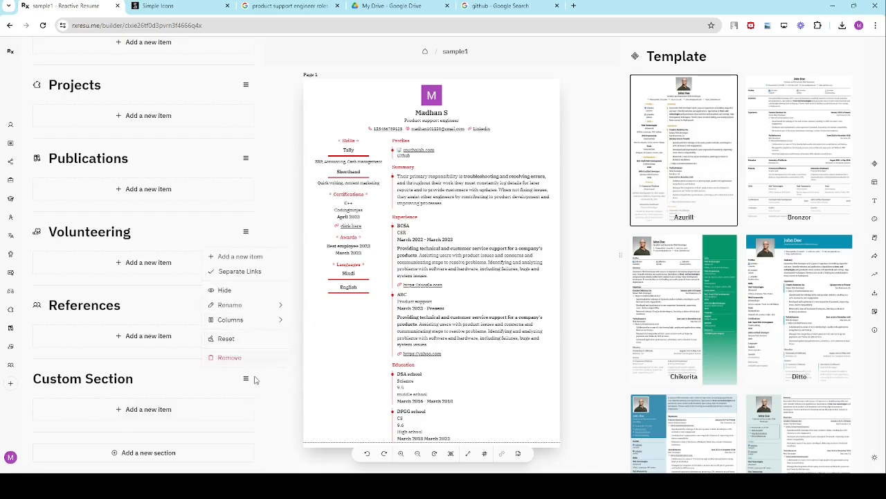
pyautogui.click(239, 279)
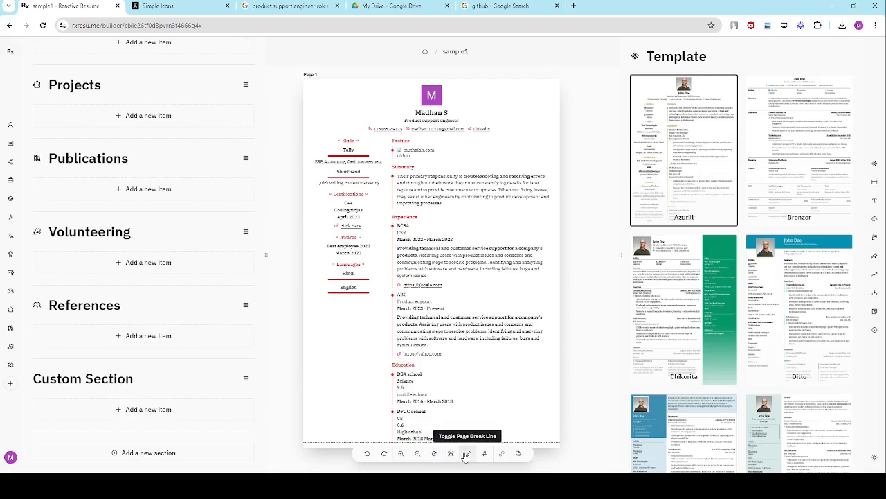
pyautogui.click(517, 457)
# Step: Reorder the layout's main column to Summary, Volunteering, Projects, Experience, Custom Section, Education, Profiles, References and the sidebar to Interests, Publications, Certifications, Awards, Skills, Languages
pyautogui.scroll(-2, 778, 200)
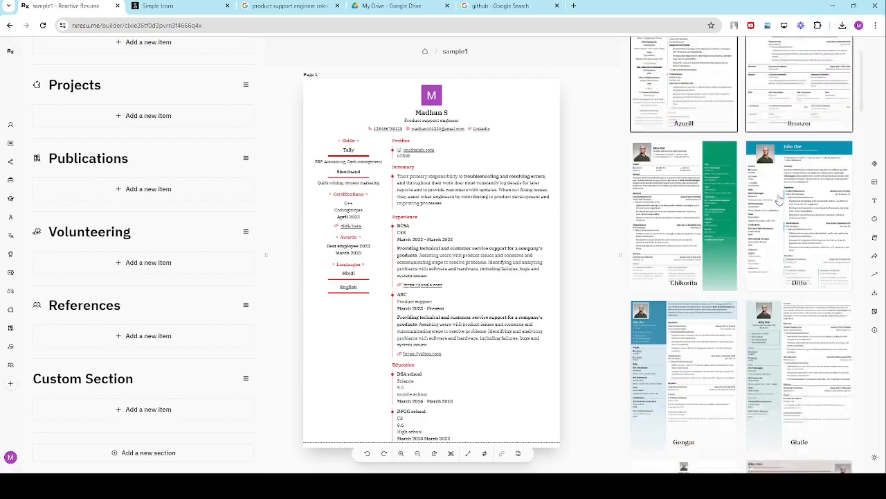
pyautogui.scroll(-15, 724, 253)
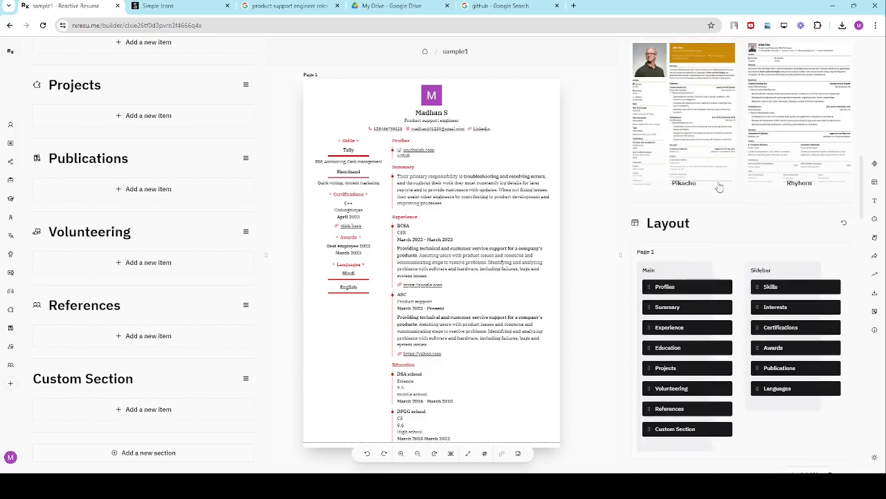
pyautogui.scroll(-2, 727, 181)
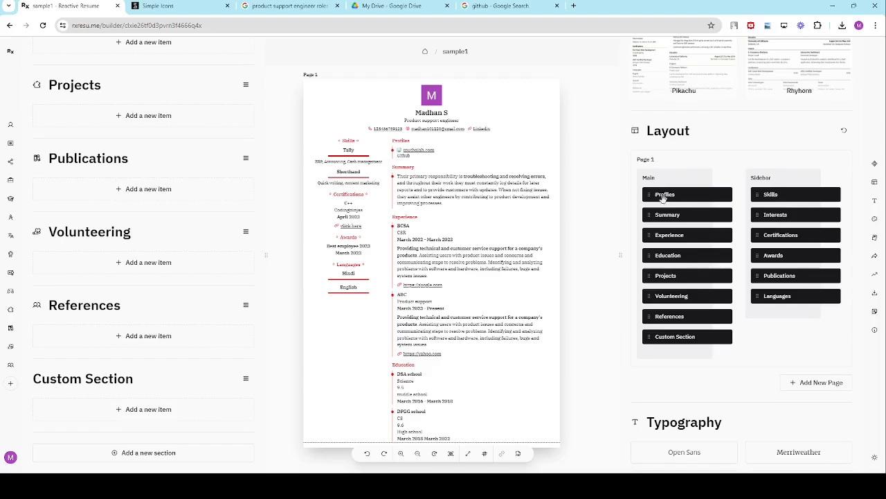
pyautogui.moveTo(663, 197); pyautogui.dragTo(652, 212)
pyautogui.moveTo(651, 337); pyautogui.dragTo(655, 255)
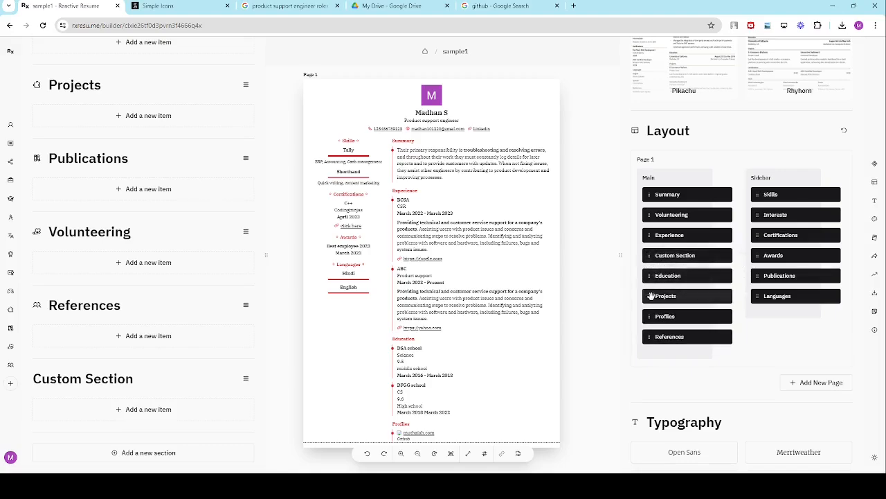
pyautogui.moveTo(651, 296); pyautogui.dragTo(654, 235)
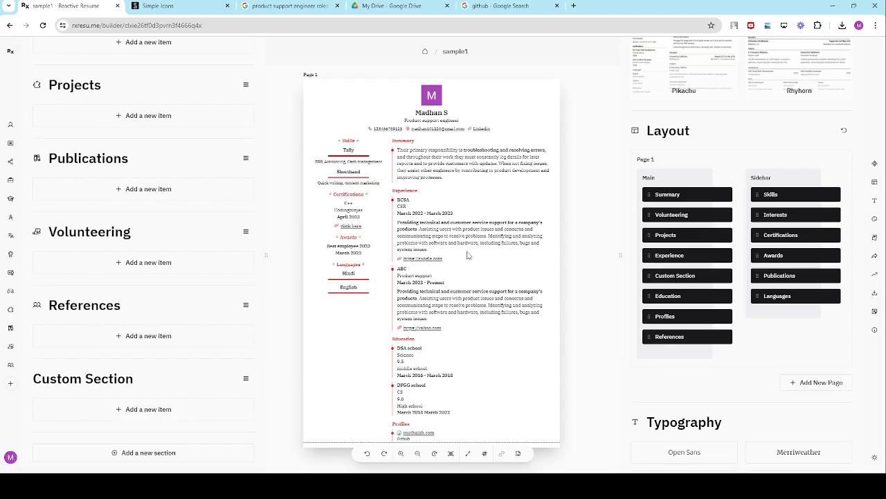
pyautogui.moveTo(759, 196); pyautogui.dragTo(760, 216)
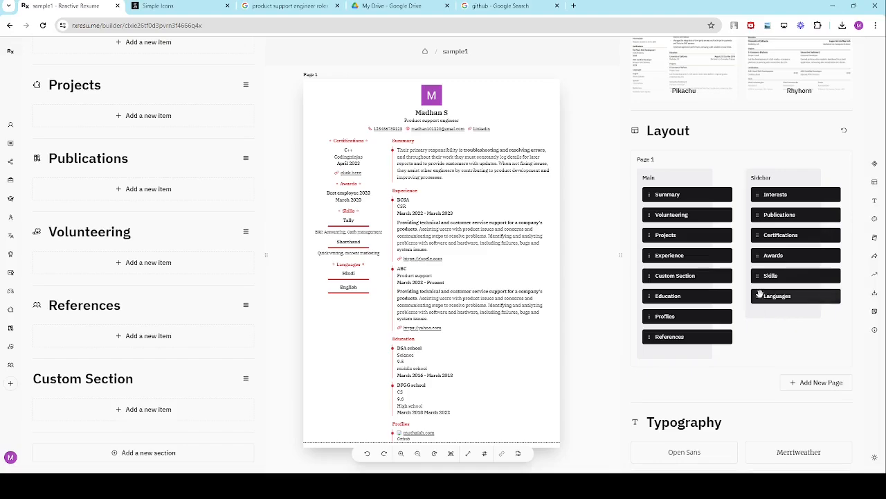
# Step: Move Languages directly above Awards in the layout's sidebar, and change the resume's font to Lora after trying Merriweather
pyautogui.moveTo(761, 295); pyautogui.dragTo(762, 256)
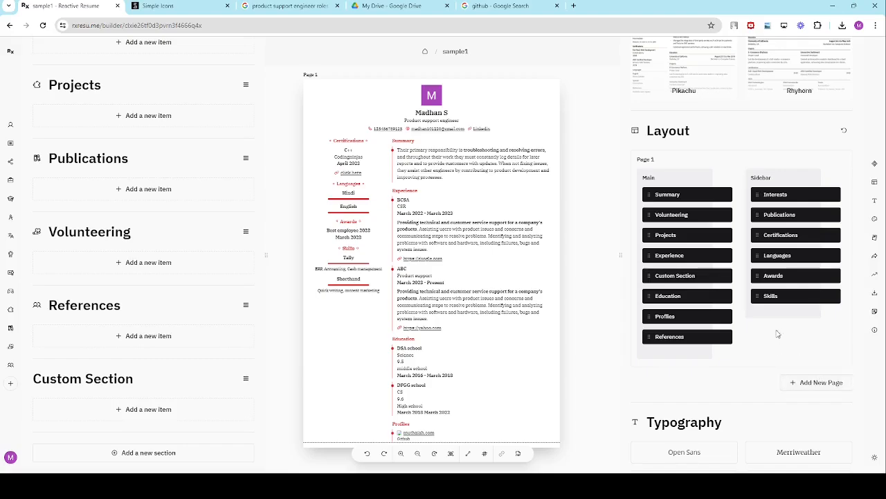
pyautogui.scroll(-2, 773, 327)
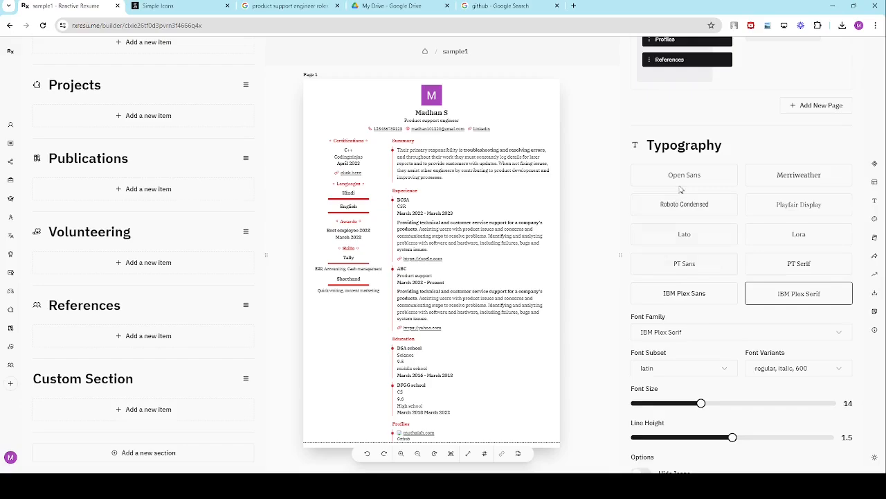
pyautogui.click(785, 173)
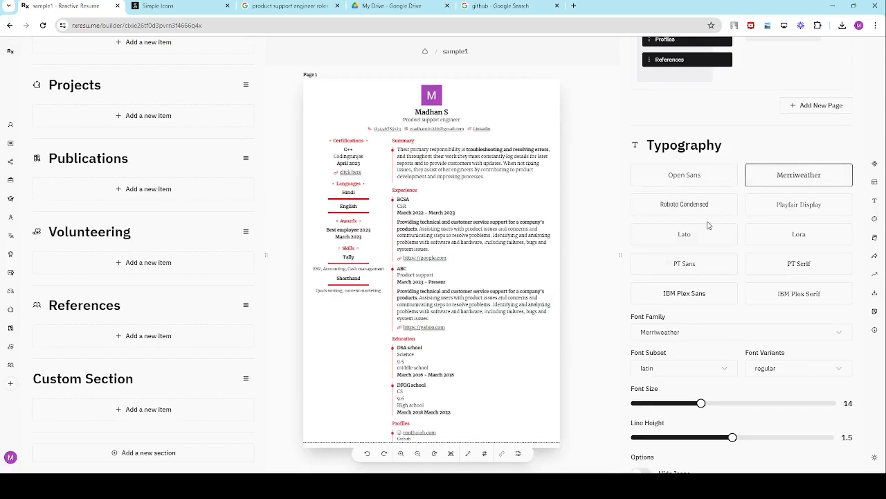
pyautogui.click(790, 231)
# Step: Try several theme colors on the resume and set the primary color to green #059669
pyautogui.scroll(-1, 731, 286)
pyautogui.scroll(-2, 731, 286)
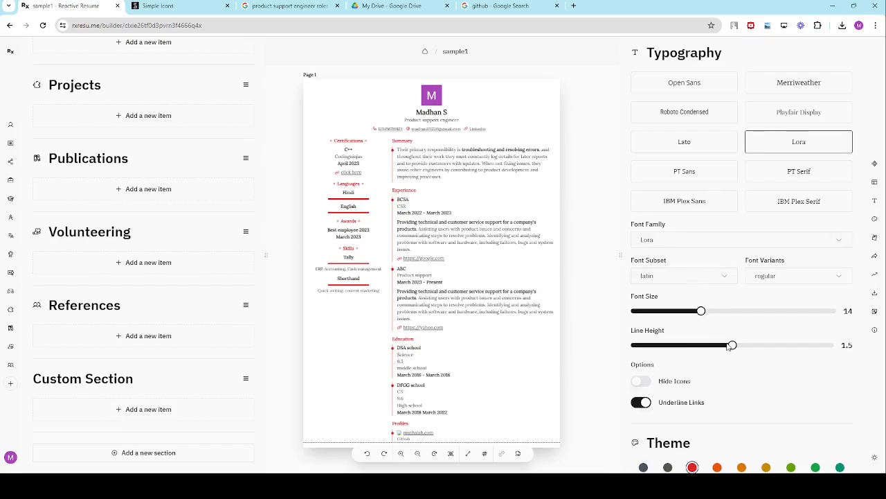
pyautogui.scroll(-4, 702, 313)
pyautogui.click(668, 330)
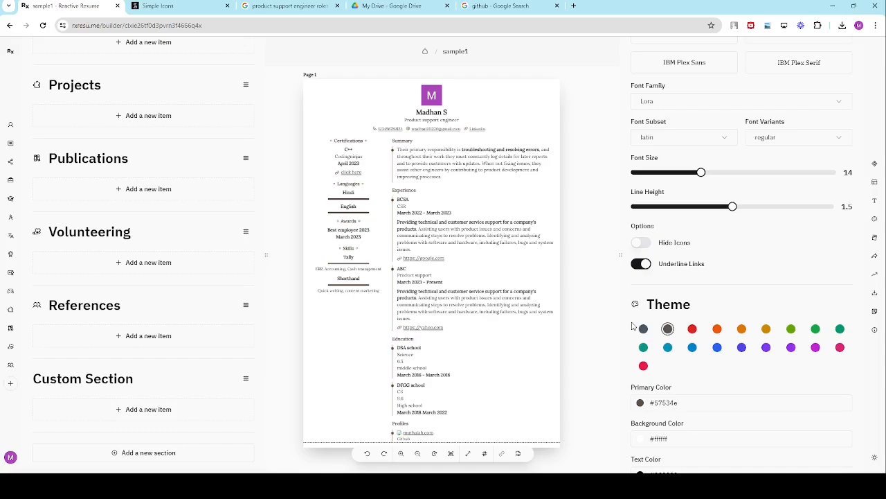
pyautogui.click(643, 329)
pyautogui.click(791, 347)
pyautogui.click(815, 347)
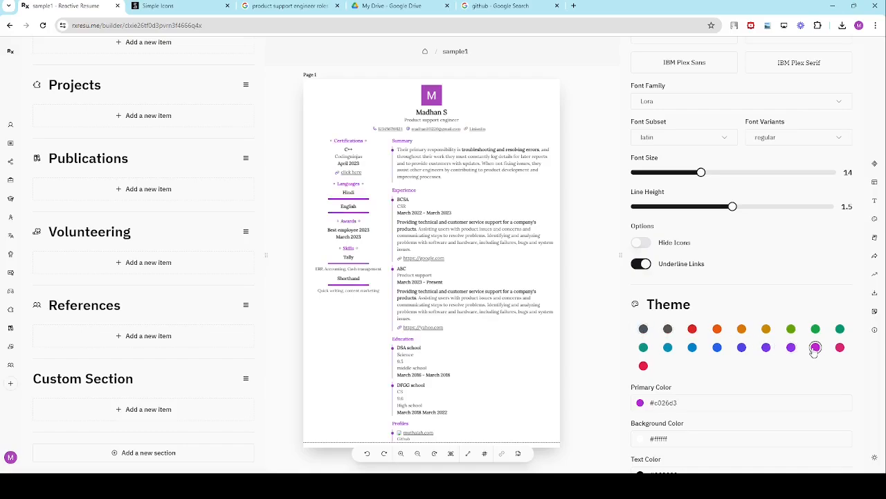
pyautogui.click(840, 330)
pyautogui.scroll(-2, 761, 364)
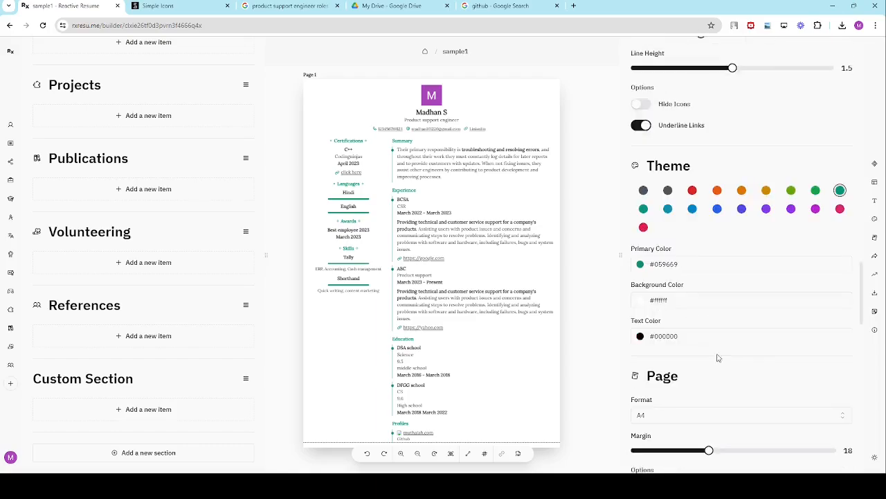
pyautogui.click(695, 266)
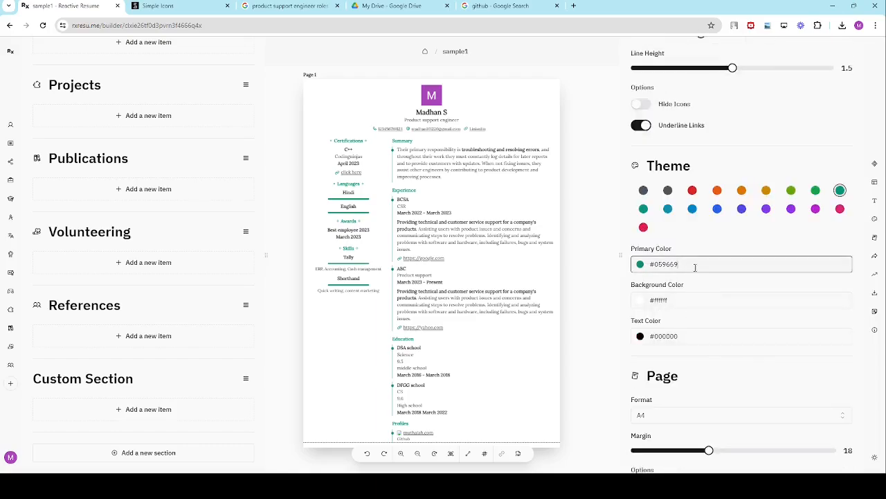
pyautogui.hotkey('ctrl', 'a')
pyautogui.click(723, 229)
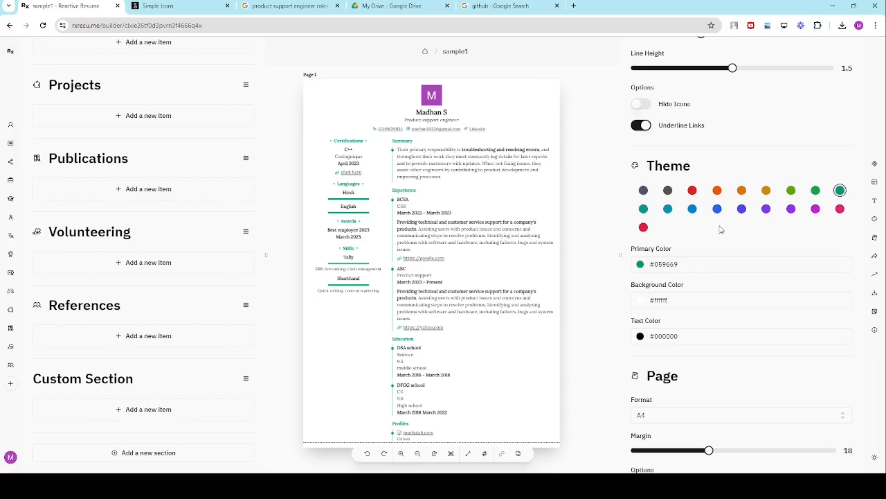
# Step: Examine the resume's page, sharing, statistics, export and notes settings
pyautogui.scroll(-3, 691, 316)
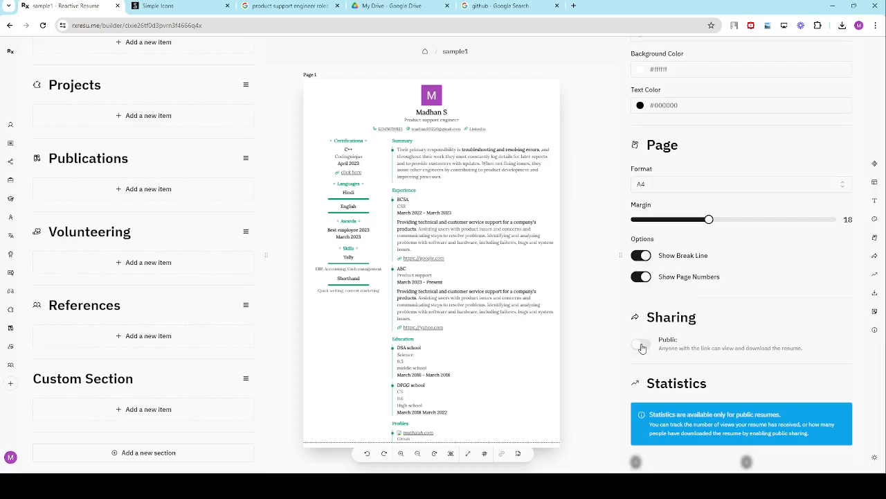
pyautogui.scroll(-2, 721, 347)
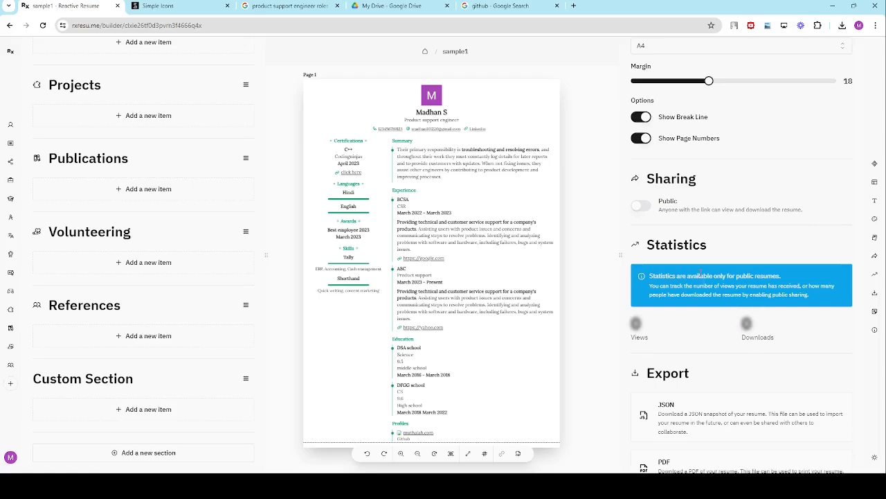
pyautogui.scroll(2, 724, 261)
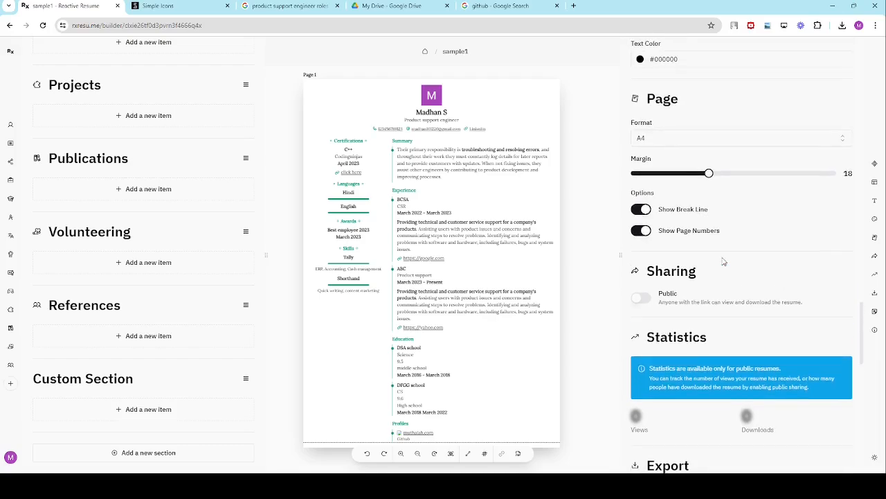
pyautogui.scroll(-3, 724, 261)
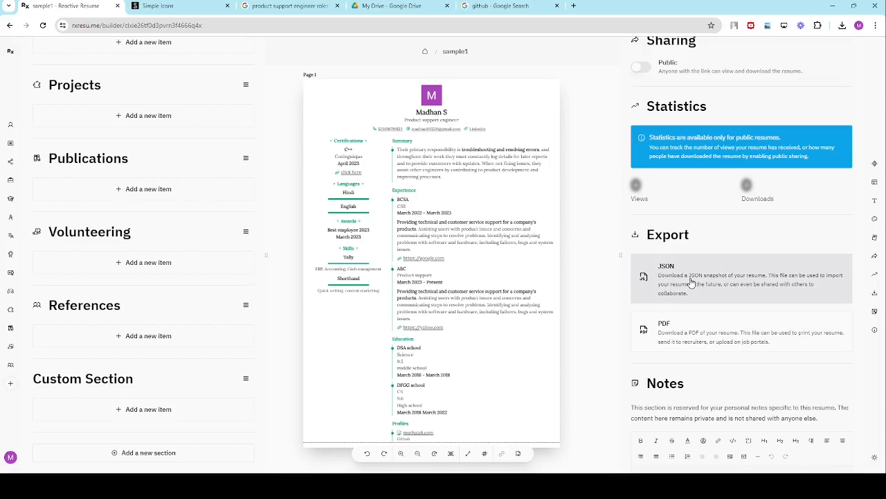
pyautogui.scroll(-1, 691, 282)
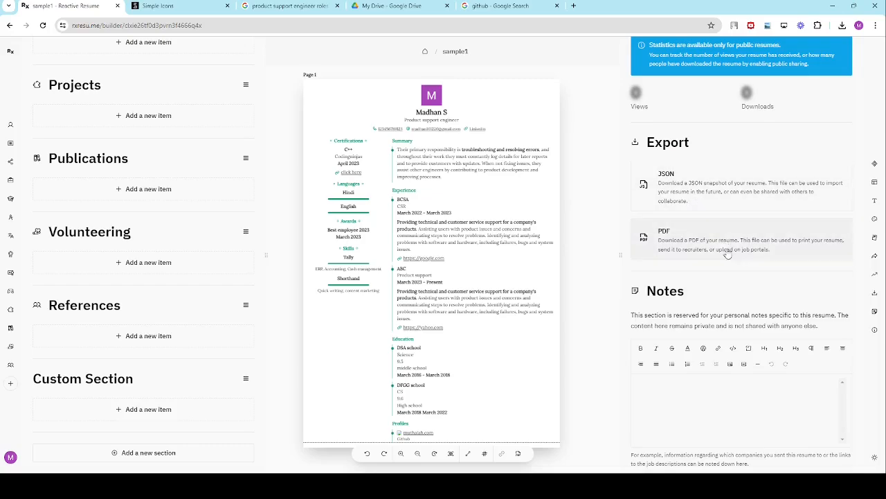
pyautogui.scroll(-1, 699, 277)
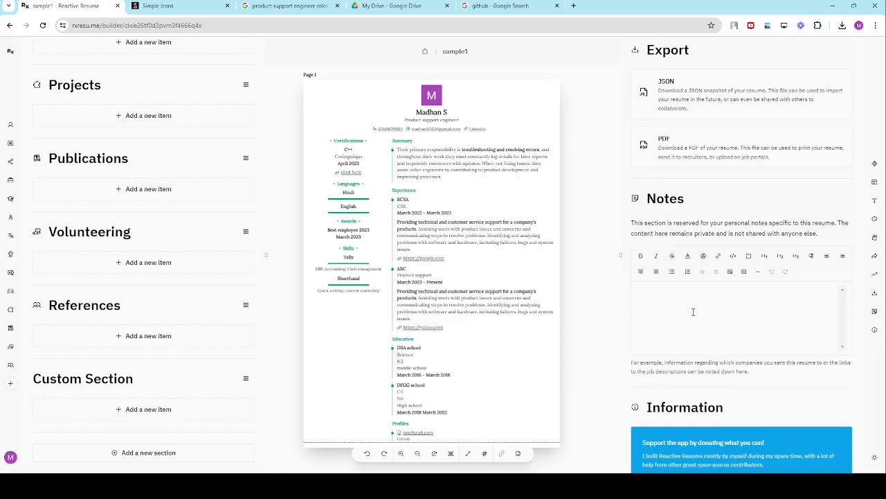
pyautogui.scroll(-2, 693, 312)
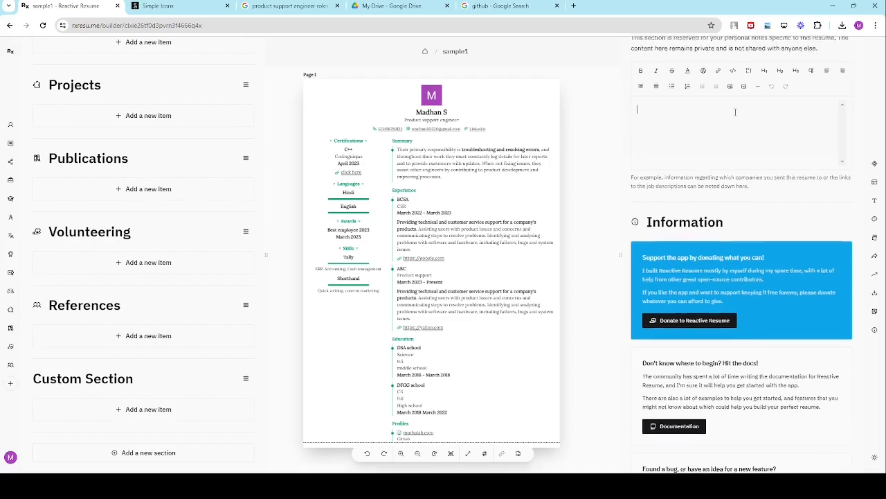
# Step: Read the Information section about donating, the documentation and reporting bugs
pyautogui.scroll(-2, 637, 174)
pyautogui.moveTo(643, 170); pyautogui.dragTo(773, 172)
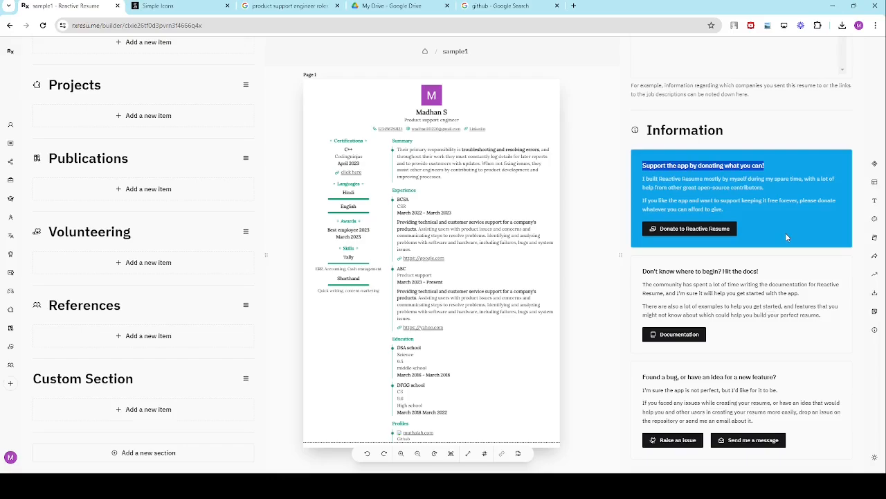
pyautogui.moveTo(777, 167); pyautogui.dragTo(651, 167)
pyautogui.click(760, 228)
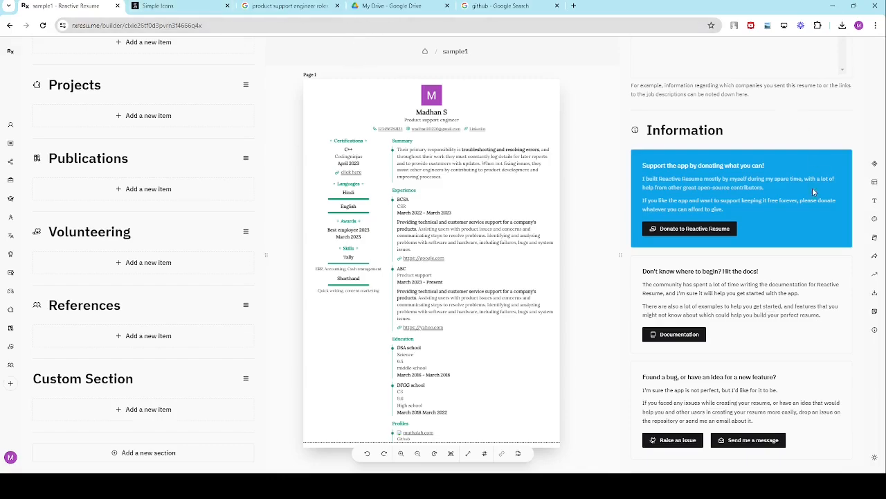
pyautogui.scroll(-1, 729, 290)
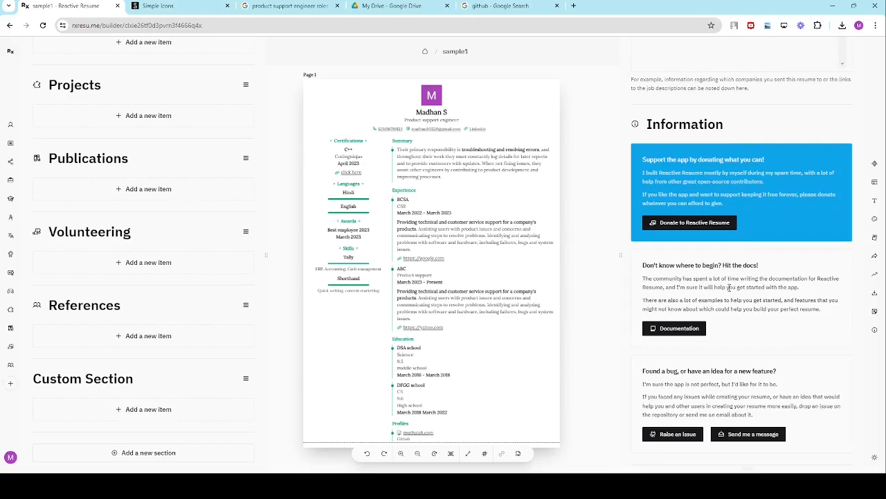
# Step: Open the Reactive Resume documentation and read the guide on translating a resume with ChatGPT
pyautogui.click(678, 288)
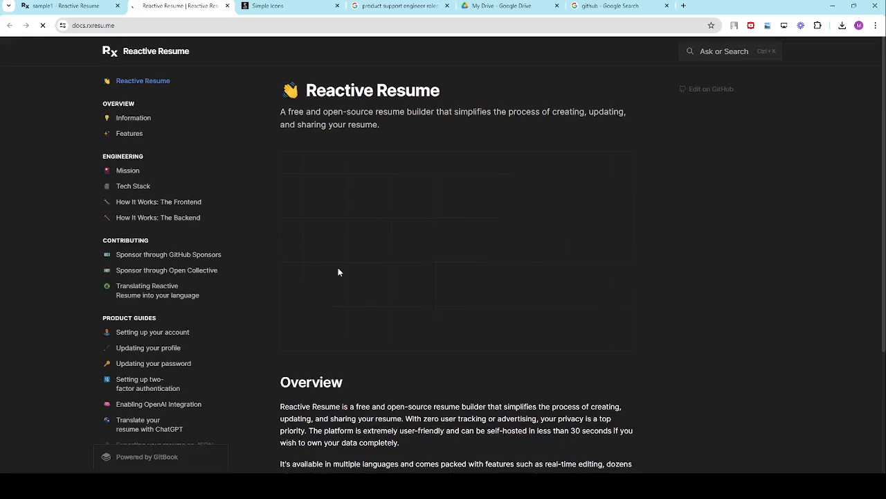
pyautogui.scroll(-3, 338, 267)
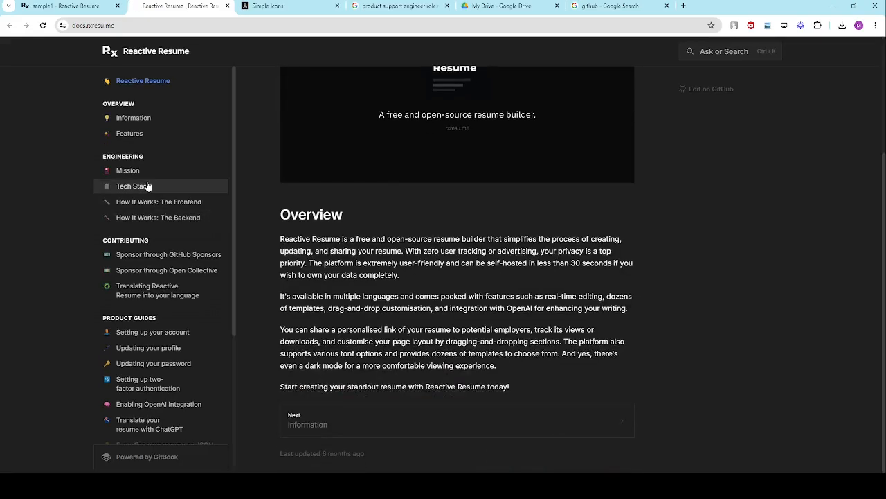
pyautogui.scroll(-3, 159, 214)
pyautogui.click(155, 220)
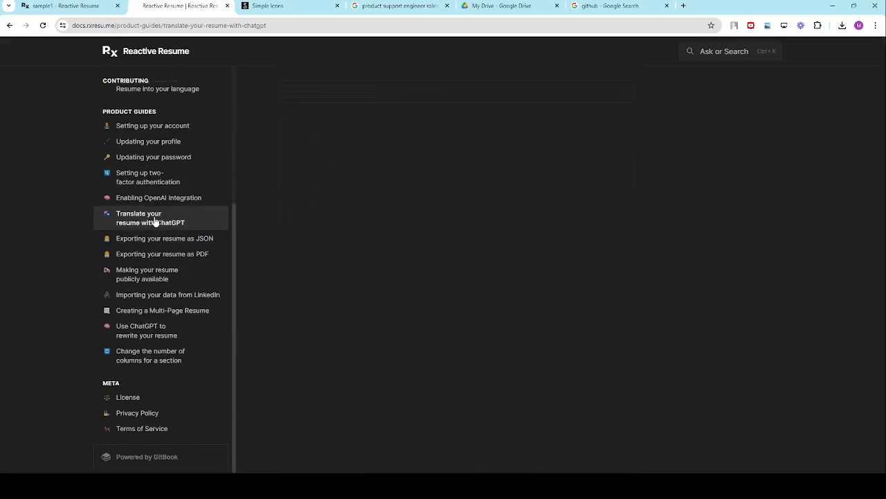
pyautogui.scroll(-3, 447, 267)
pyautogui.scroll(-10, 449, 269)
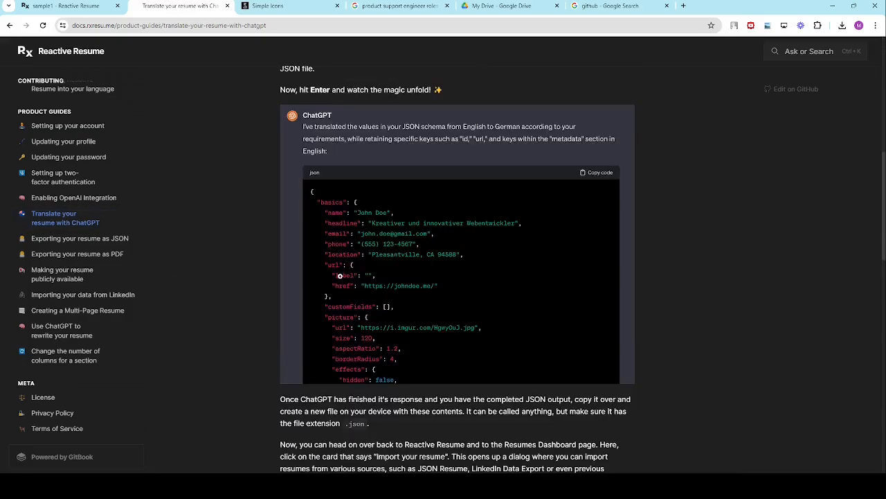
# Step: Return to the sample1 builder and look through its template, layout, page and statistics sections
pyautogui.click(98, 3)
pyautogui.scroll(-1, 743, 302)
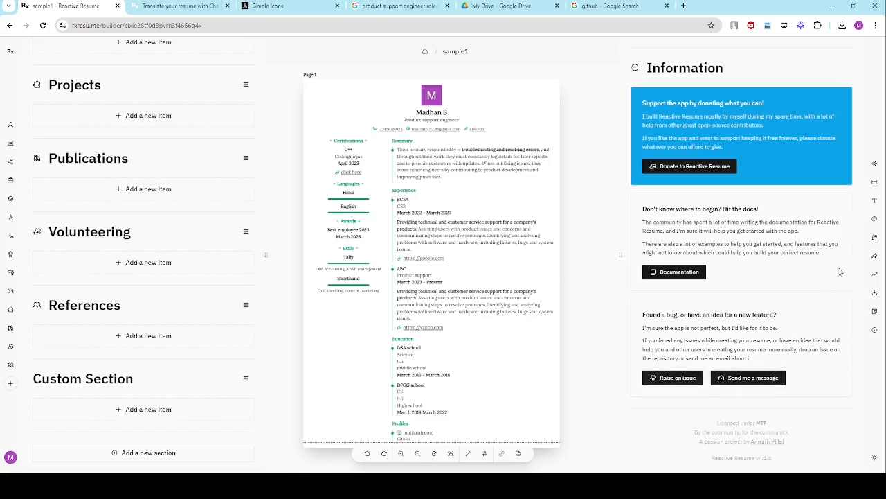
pyautogui.scroll(2, 841, 272)
pyautogui.click(876, 166)
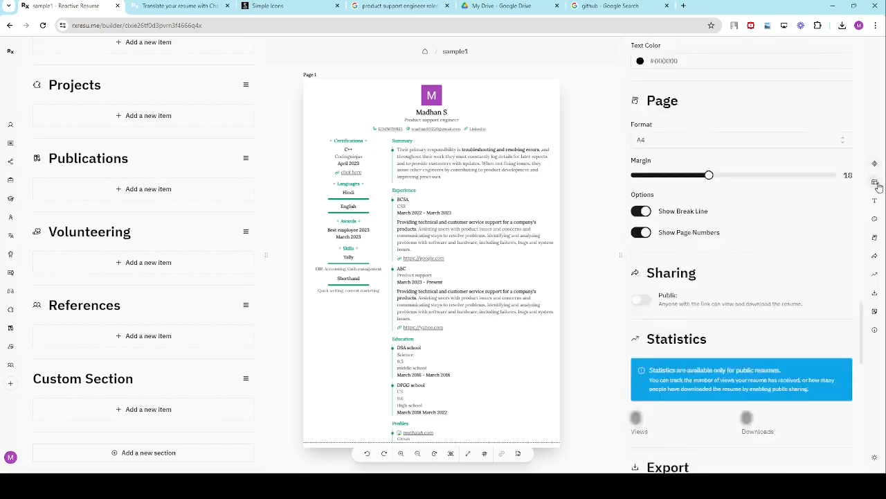
pyautogui.click(876, 184)
pyautogui.click(874, 237)
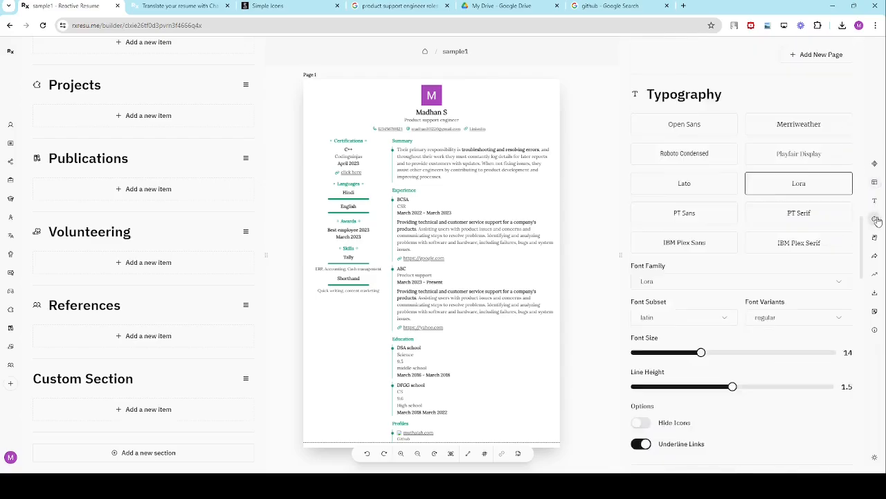
pyautogui.click(875, 274)
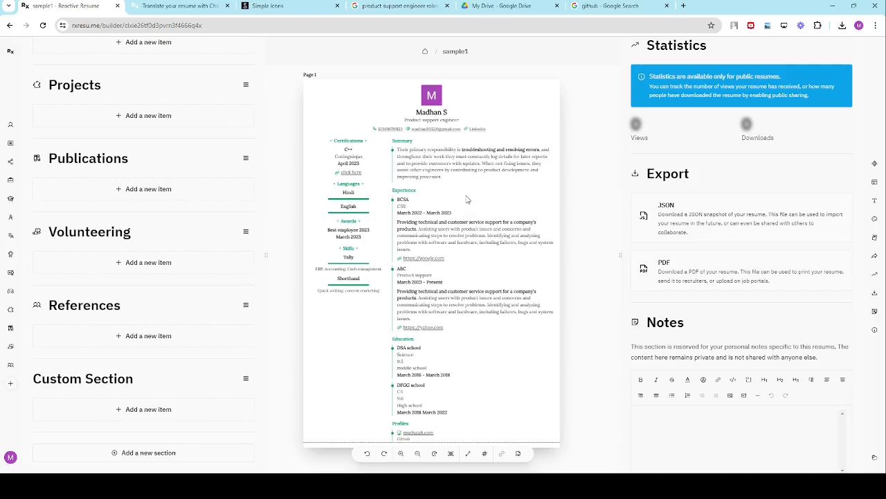
# Step: Go back to the resumes dashboard, reopen sample1 and check its section layout
pyautogui.click(425, 53)
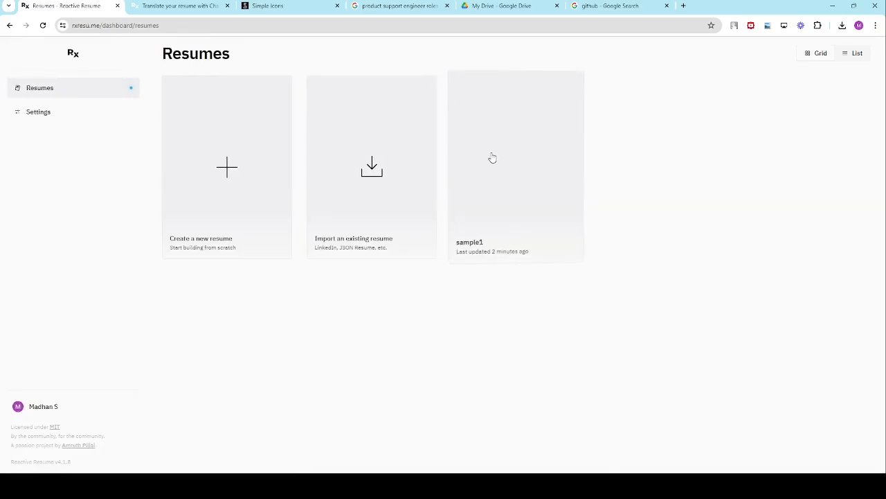
pyautogui.click(493, 158)
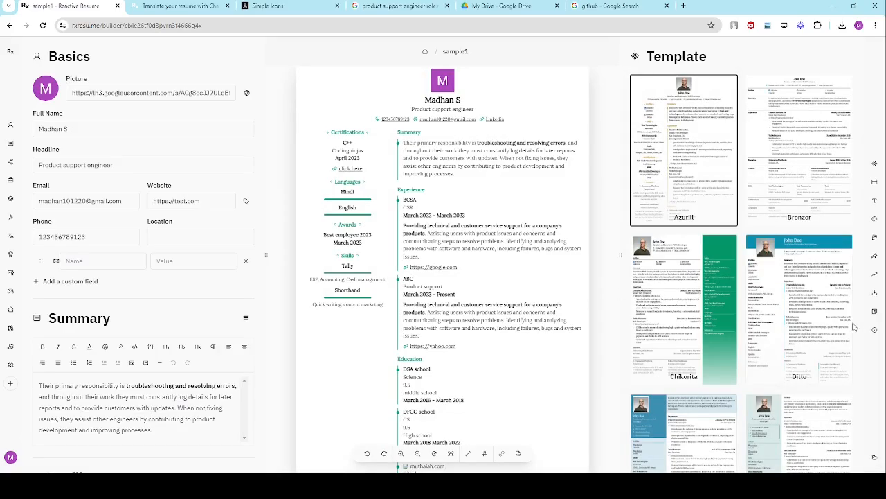
pyautogui.scroll(-10, 856, 327)
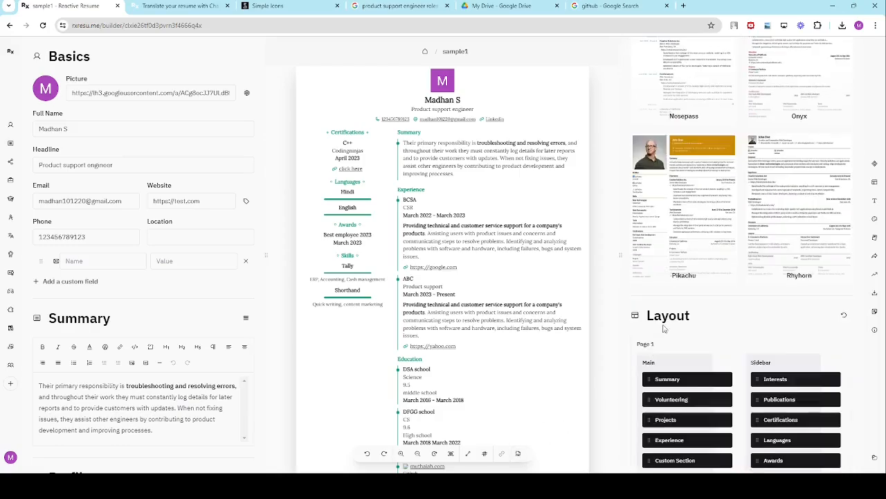
pyautogui.scroll(-3, 687, 304)
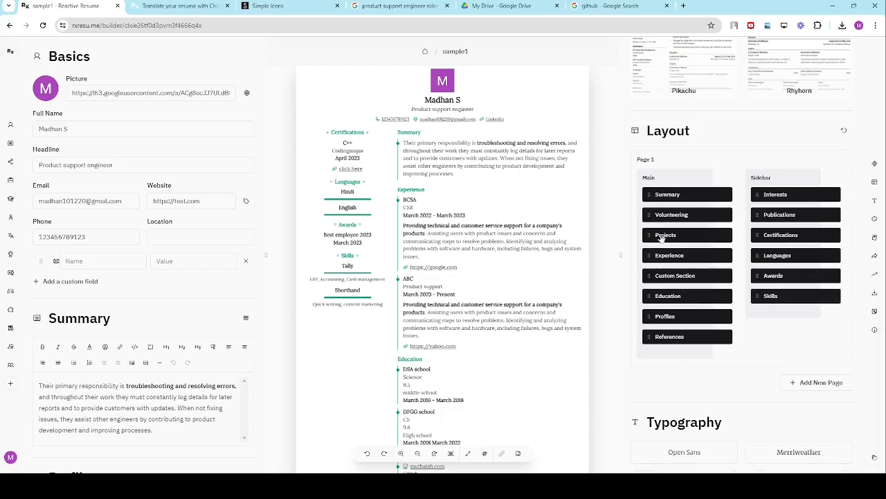
# Step: Try the Onyx template on the resume and switch it to the Leafish template
pyautogui.scroll(1, 681, 236)
pyautogui.scroll(5, 682, 237)
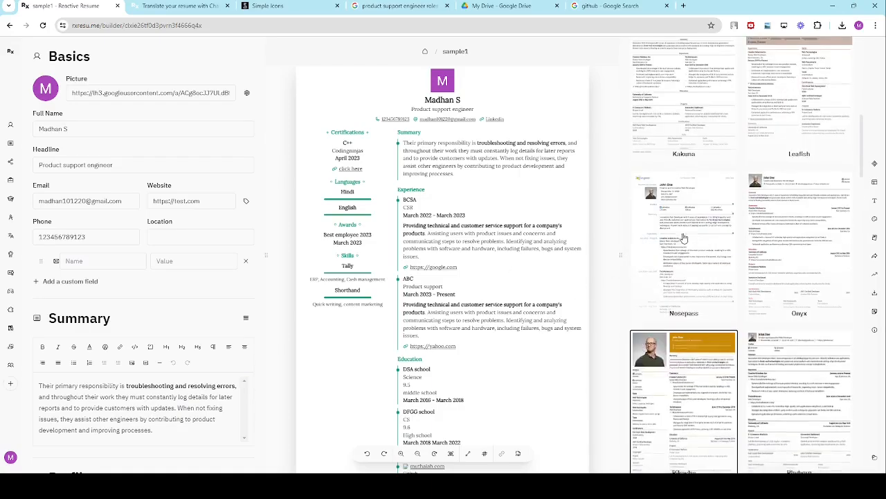
pyautogui.click(800, 152)
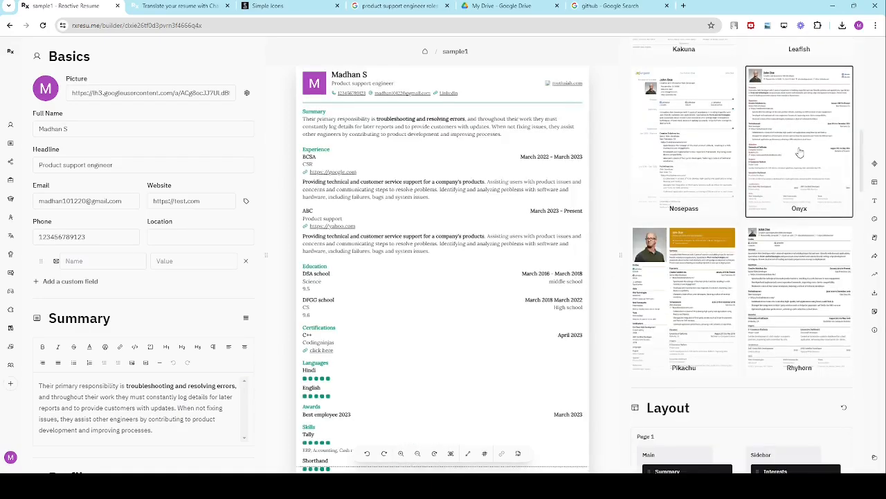
pyautogui.scroll(3, 730, 178)
pyautogui.click(727, 173)
pyautogui.click(793, 162)
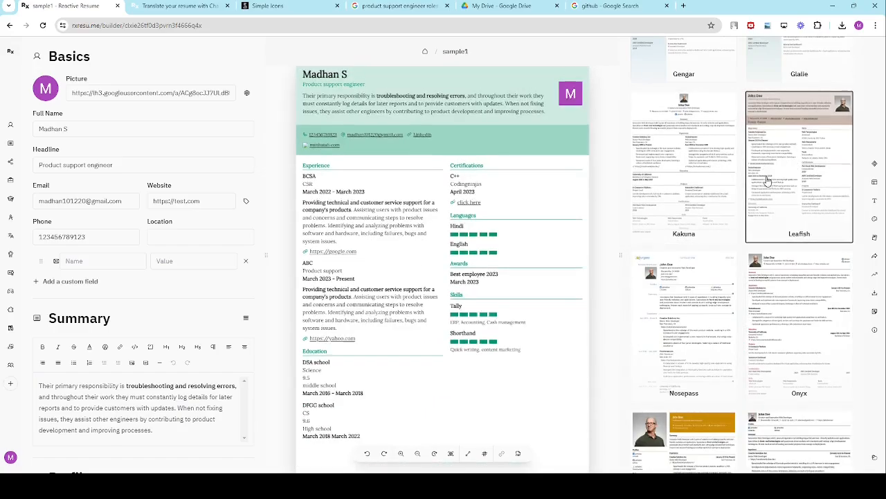
pyautogui.scroll(3, 776, 173)
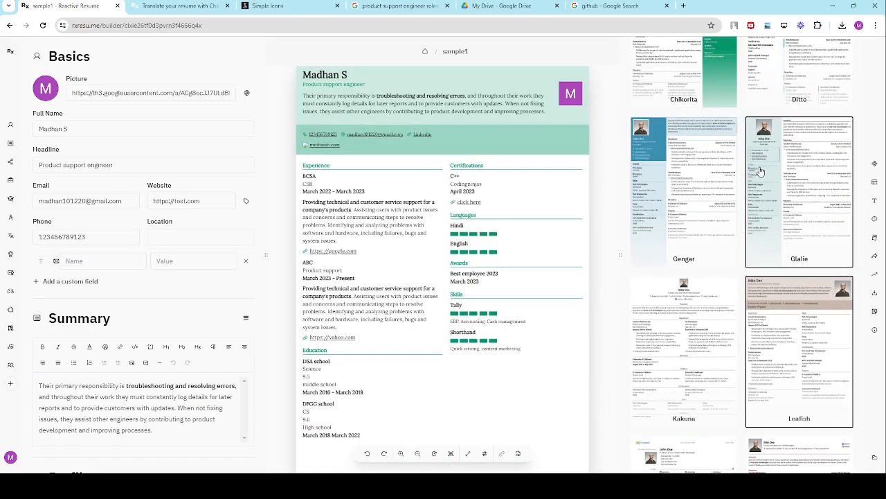
# Step: Remove the profile picture from the resume's Basics section
pyautogui.click(45, 90)
pyautogui.click(90, 93)
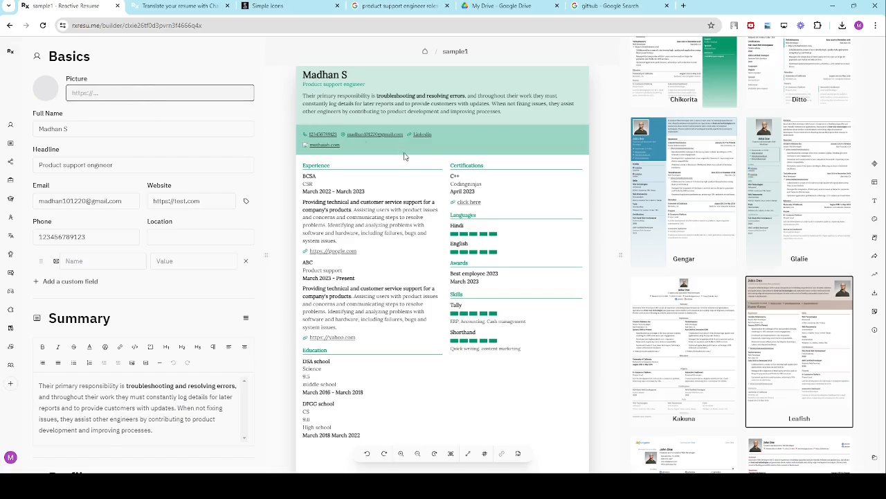
pyautogui.scroll(4, 748, 181)
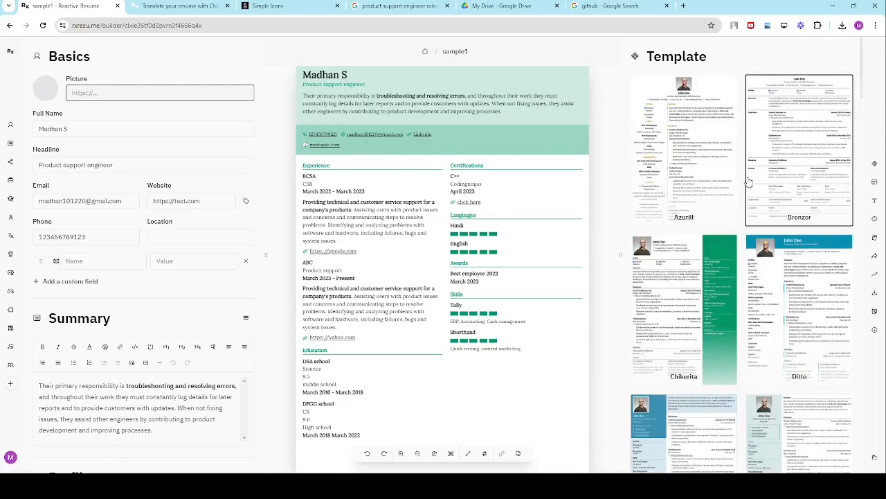
# Step: Leave the builder for the resumes dashboard and open sample1 again
pyautogui.click(422, 52)
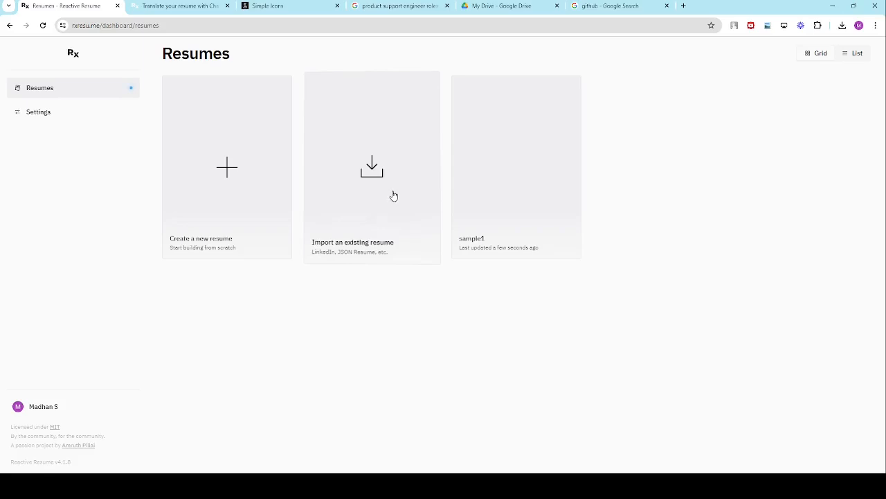
pyautogui.click(489, 198)
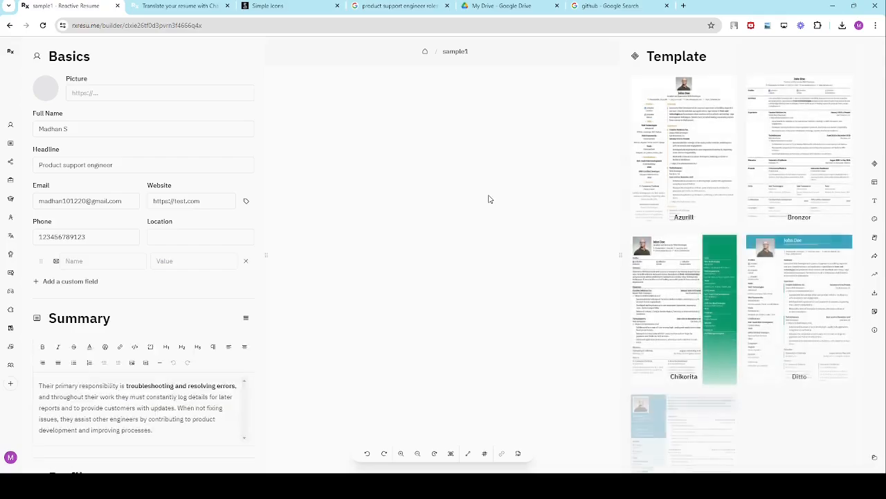